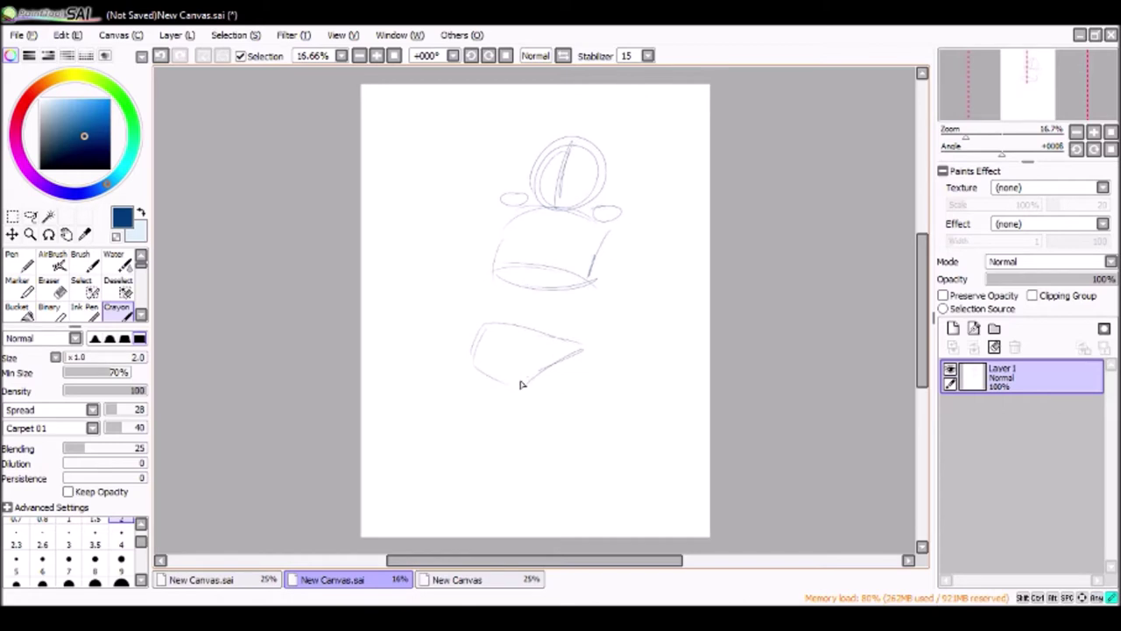
Step: Rough in the thigh, the crossed leg and the lower leg of the seated figure beneath the torso
{"action": "left_click_drag", "start_coordinate": [480, 282], "coordinate": [461, 355]}
{"action": "left_click_drag", "start_coordinate": [524, 289], "coordinate": [574, 354]}
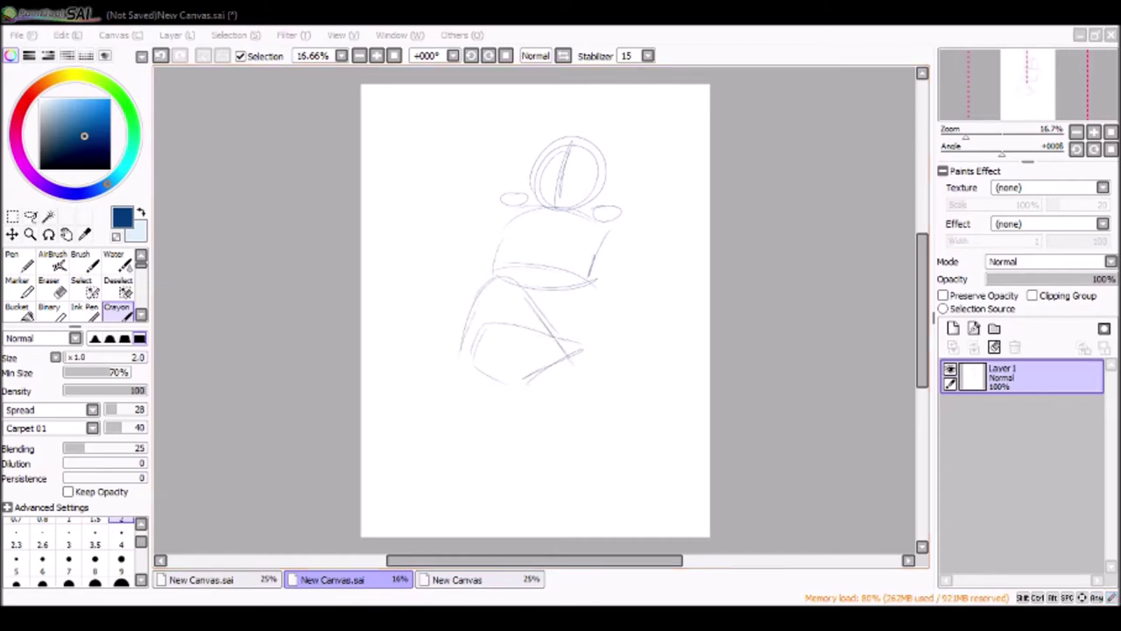
{"action": "left_click_drag", "start_coordinate": [526, 377], "coordinate": [614, 442]}
{"action": "left_click_drag", "start_coordinate": [461, 355], "coordinate": [449, 375]}
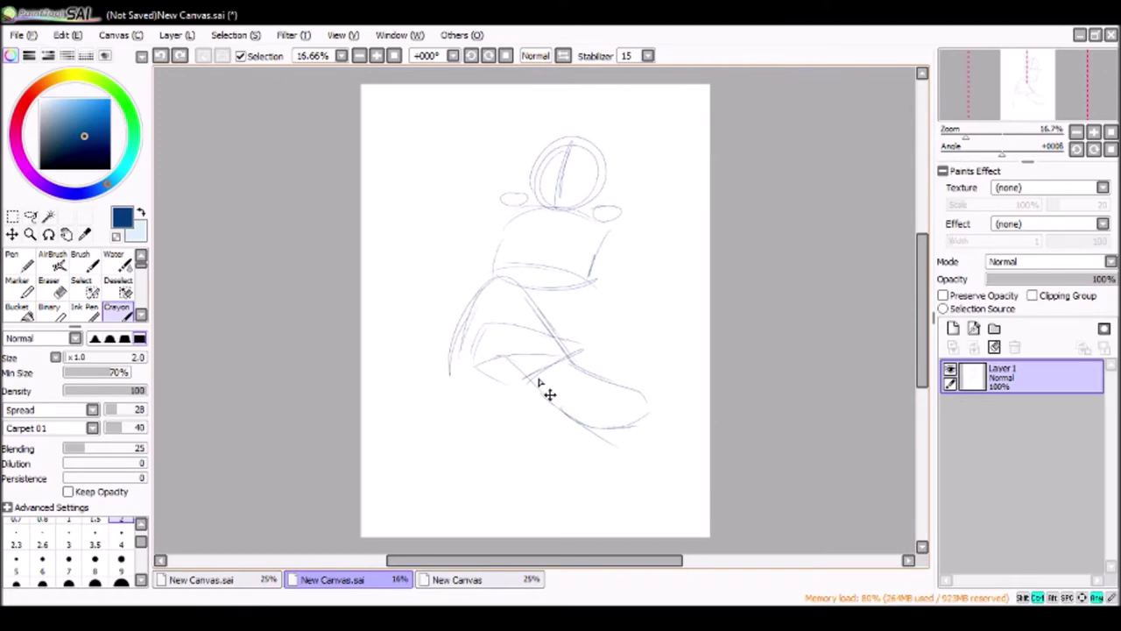
{"action": "left_click_drag", "start_coordinate": [494, 425], "coordinate": [541, 420]}
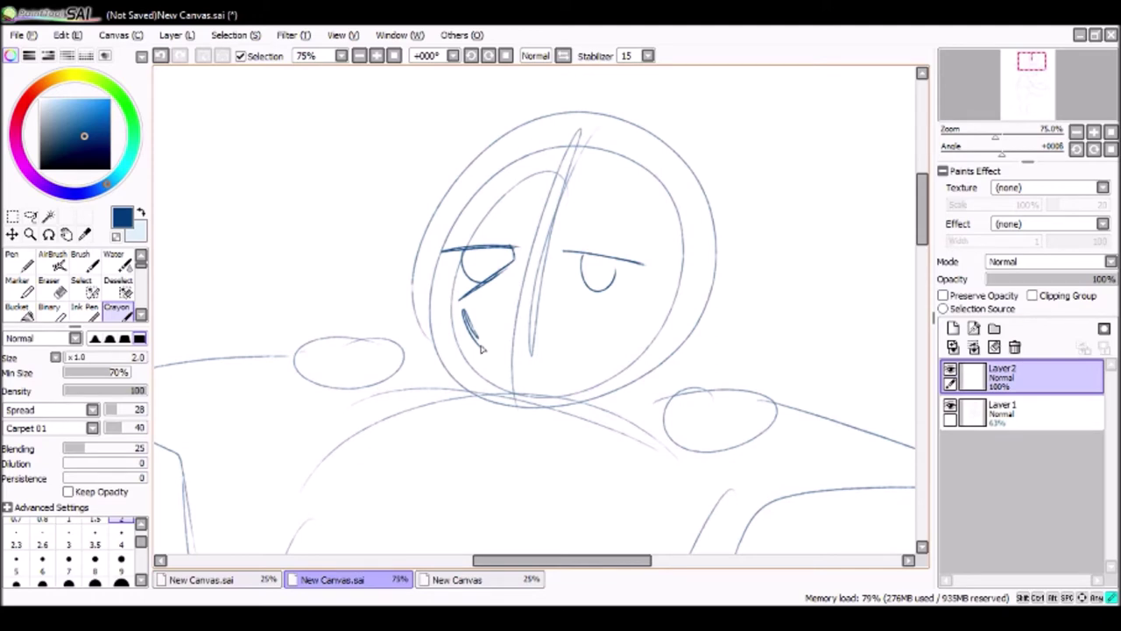
Step: Sketch the dog's muzzle, smiling mouth, fangs and hanging tongue over the head guide on Layer 2
{"action": "left_click_drag", "start_coordinate": [455, 298], "coordinate": [491, 368]}
{"action": "left_click_drag", "start_coordinate": [575, 358], "coordinate": [616, 324]}
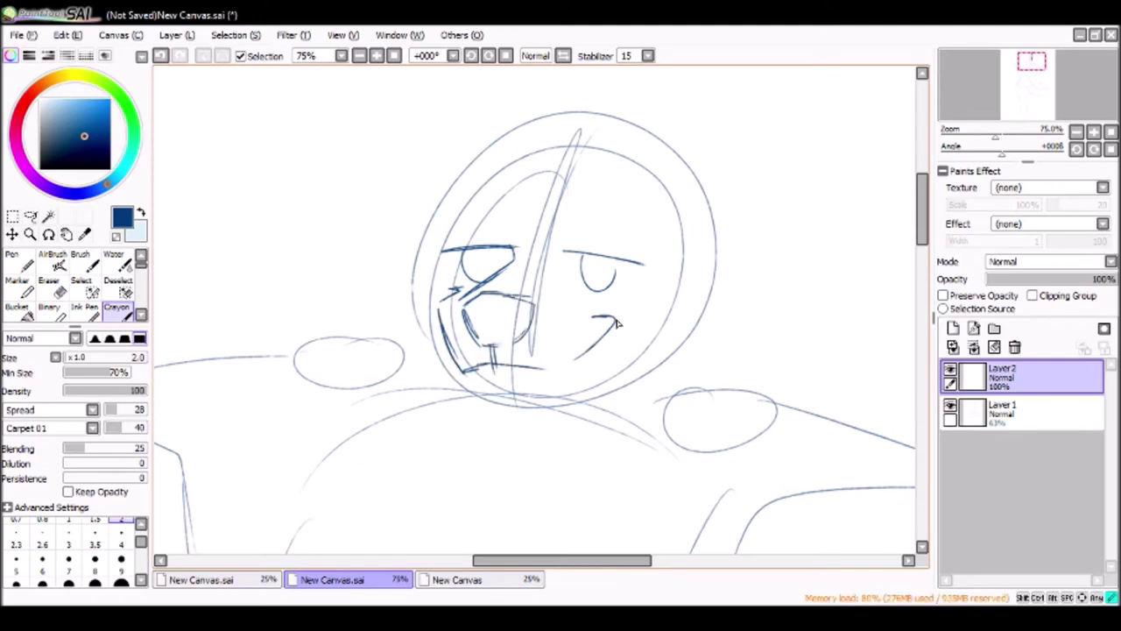
{"action": "left_click_drag", "start_coordinate": [616, 324], "coordinate": [561, 377]}
{"action": "left_click_drag", "start_coordinate": [480, 385], "coordinate": [544, 390]}
{"action": "left_click_drag", "start_coordinate": [532, 377], "coordinate": [532, 389]}
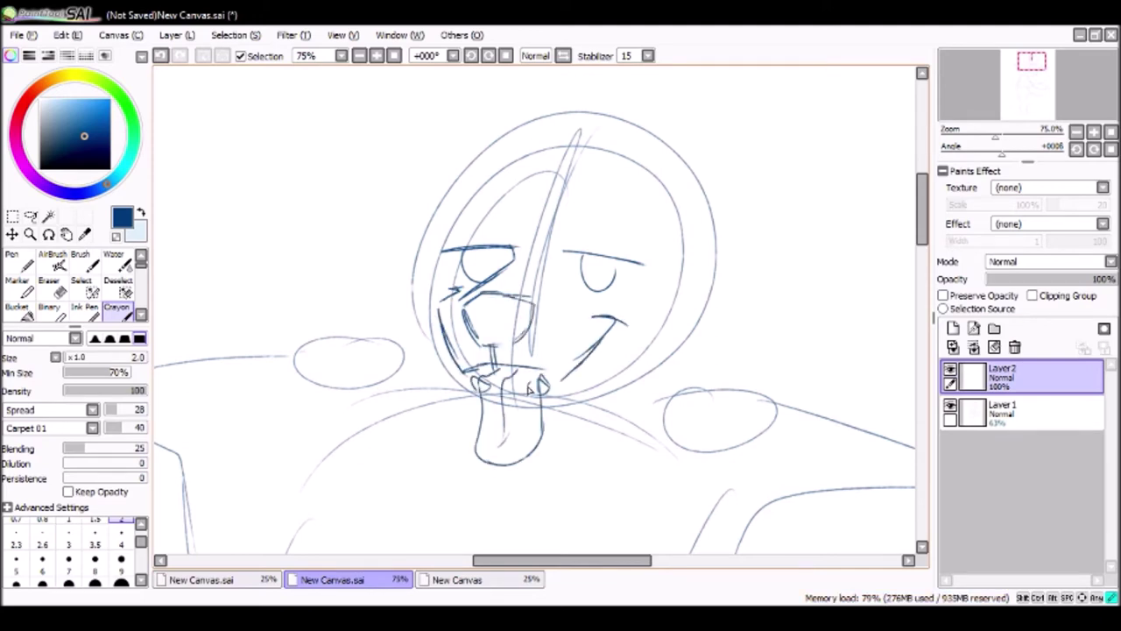
Step: Sketch arched eyebrows above both eyes, then the cheek and jaw contours around the muzzle
{"action": "left_click_drag", "start_coordinate": [526, 180], "coordinate": [440, 210]}
{"action": "left_click_drag", "start_coordinate": [578, 189], "coordinate": [650, 213]}
{"action": "left_click_drag", "start_coordinate": [438, 263], "coordinate": [478, 414]}
{"action": "left_click_drag", "start_coordinate": [537, 385], "coordinate": [548, 427]}
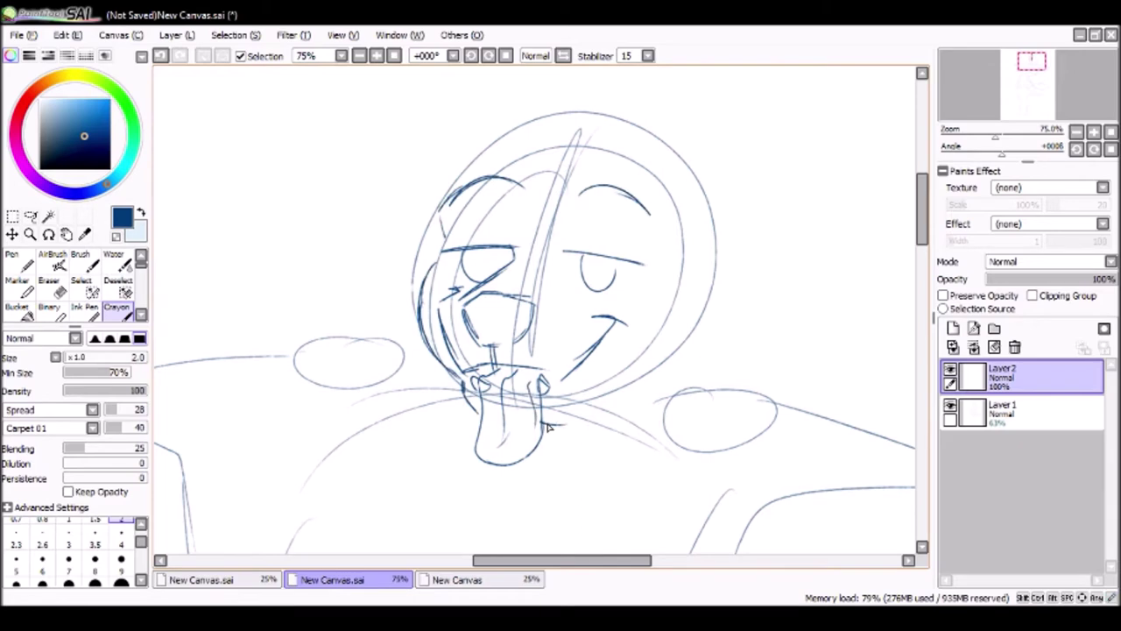
{"action": "left_click_drag", "start_coordinate": [701, 276], "coordinate": [545, 424]}
{"action": "left_click_drag", "start_coordinate": [1017, 88], "coordinate": [1019, 89]}
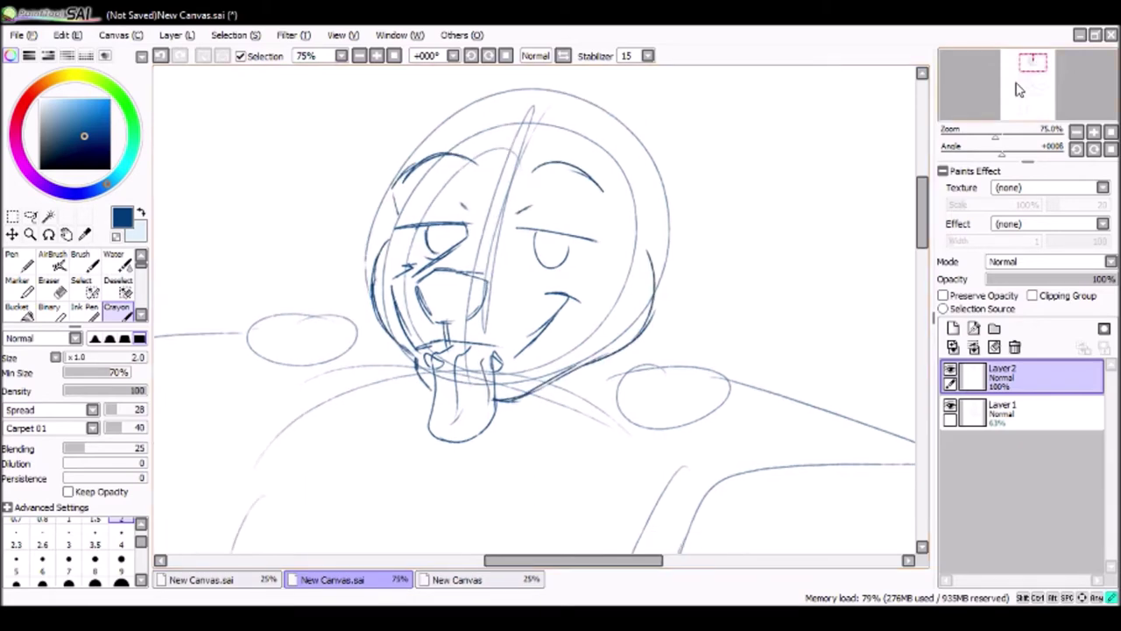
{"action": "left_click_drag", "start_coordinate": [1019, 89], "coordinate": [1019, 82]}
Step: Sketch the top of the head, the spiky cheek fur and two floppy ears with tufted tips
{"action": "left_click_drag", "start_coordinate": [396, 223], "coordinate": [661, 241]}
{"action": "left_click_drag", "start_coordinate": [385, 299], "coordinate": [356, 383]}
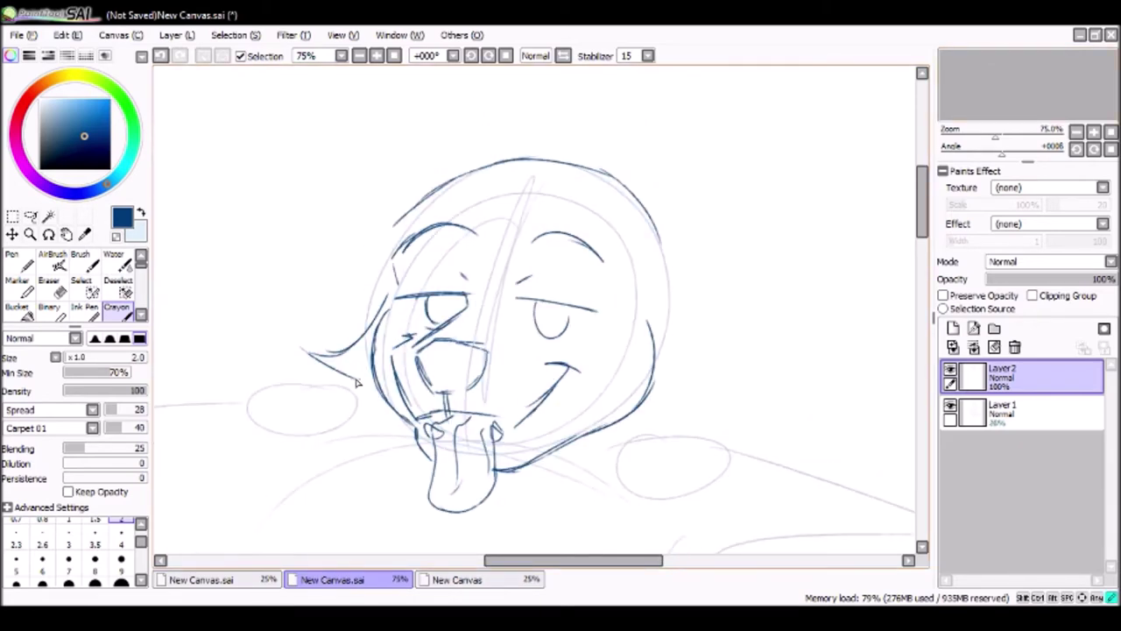
{"action": "left_click_drag", "start_coordinate": [473, 170], "coordinate": [324, 315]}
{"action": "left_click_drag", "start_coordinate": [324, 316], "coordinate": [411, 424]}
{"action": "left_click_drag", "start_coordinate": [605, 167], "coordinate": [762, 315]}
{"action": "left_click_drag", "start_coordinate": [701, 350], "coordinate": [613, 449]}
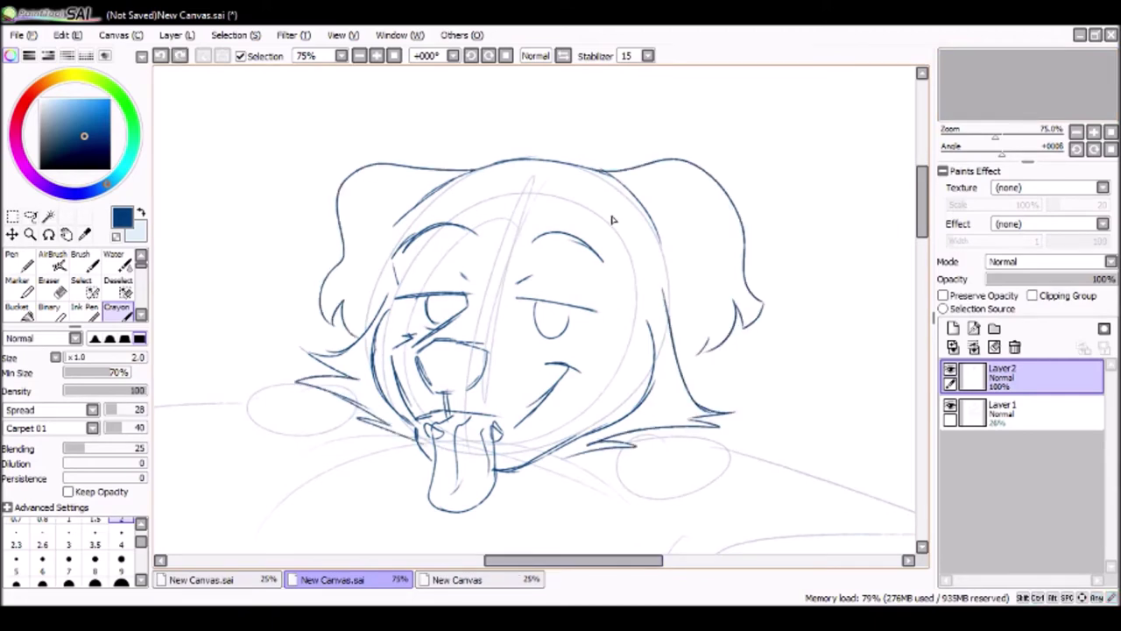
Step: Sketch the arm on the drawing's left side with a tufted elbow and a hanging, clawed paw
{"action": "left_click_drag", "start_coordinate": [337, 123], "coordinate": [316, 232]}
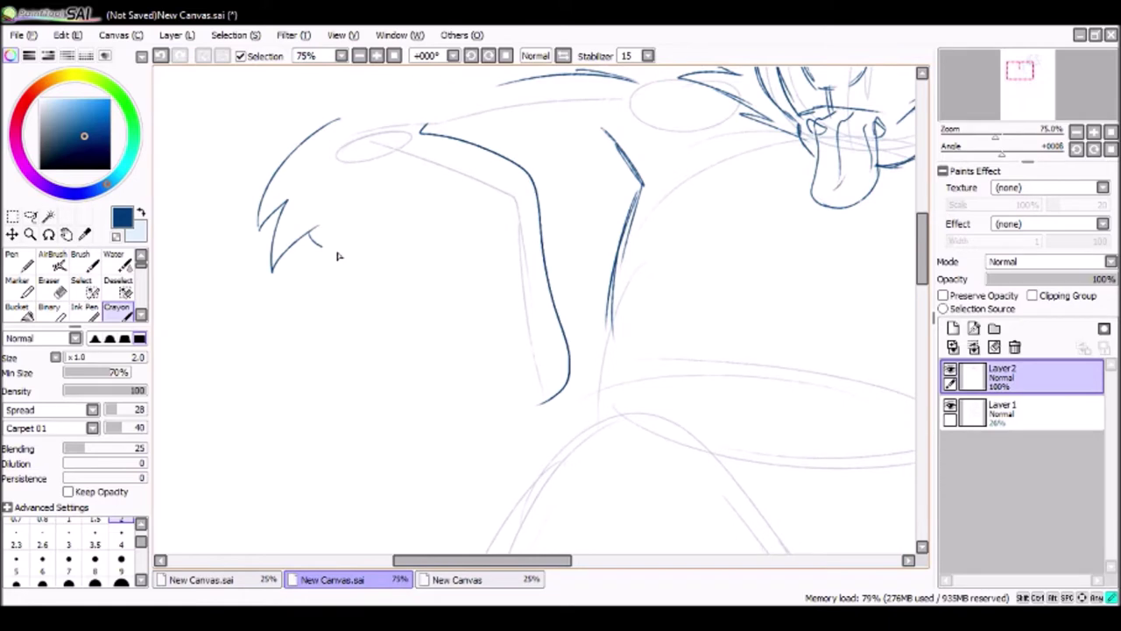
{"action": "left_click", "coordinate": [1059, 88]}
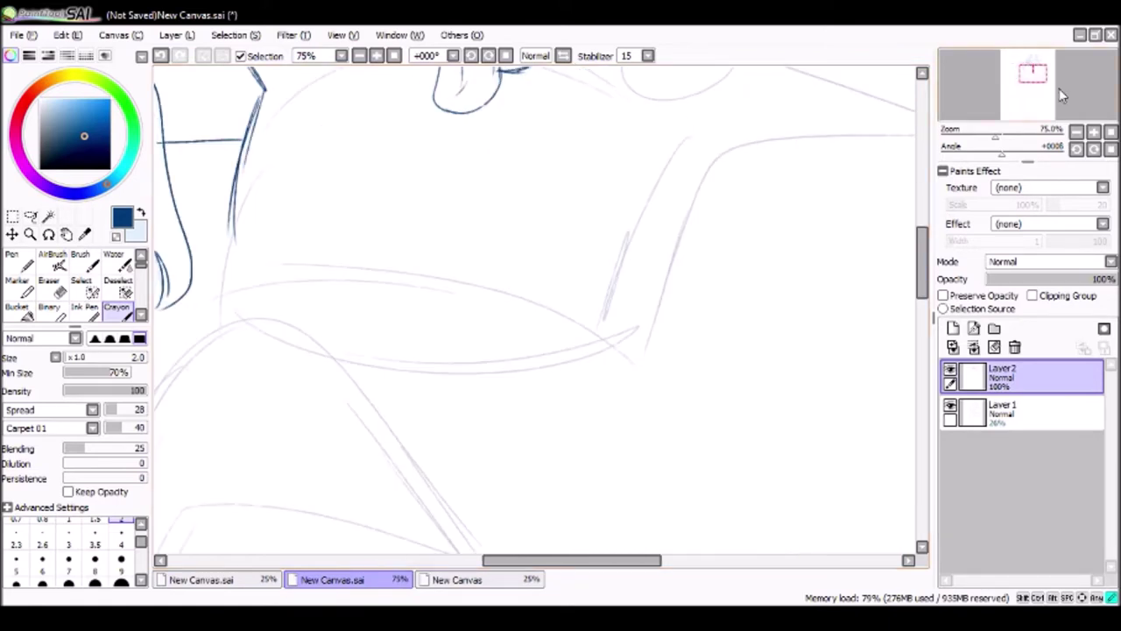
{"action": "left_click_drag", "start_coordinate": [1059, 88], "coordinate": [974, 84]}
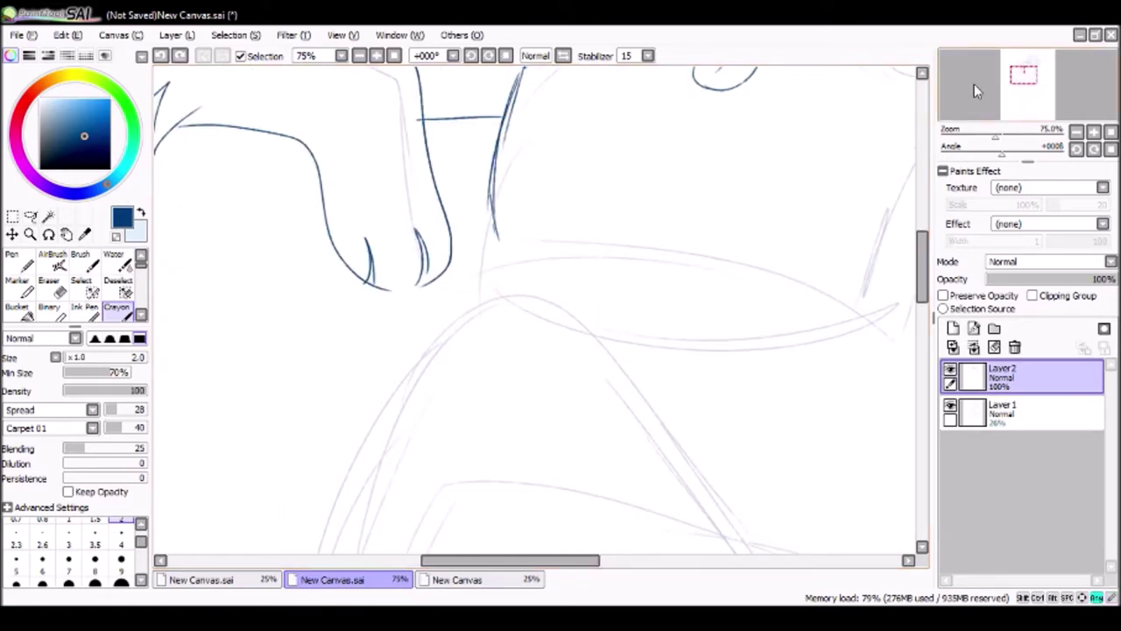
{"action": "left_click_drag", "start_coordinate": [974, 84], "coordinate": [1048, 78]}
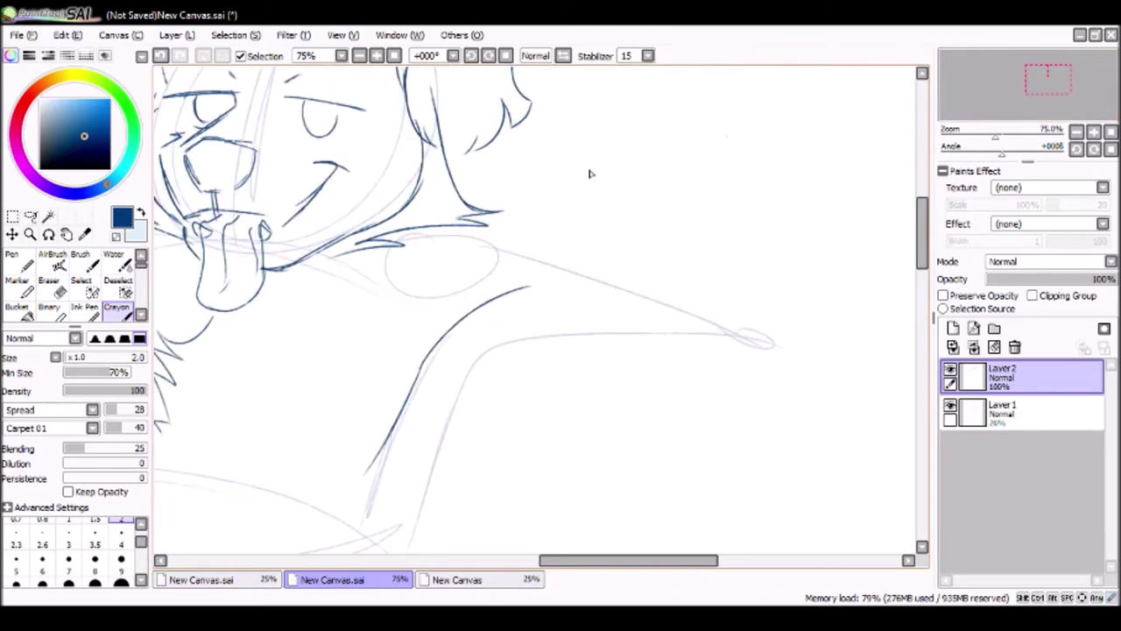
Step: Sketch the arm on the drawing's right side, with shoulder fur, a bent forearm and a hanging paw
{"action": "left_click_drag", "start_coordinate": [480, 211], "coordinate": [830, 433]}
{"action": "mouse_move", "coordinate": [735, 329]}
{"action": "left_mouse_down"}
{"action": "mouse_move", "coordinate": [457, 368]}
{"action": "mouse_move", "coordinate": [512, 231]}
{"action": "left_mouse_up"}
{"action": "left_click_drag", "start_coordinate": [512, 230], "coordinate": [504, 452]}
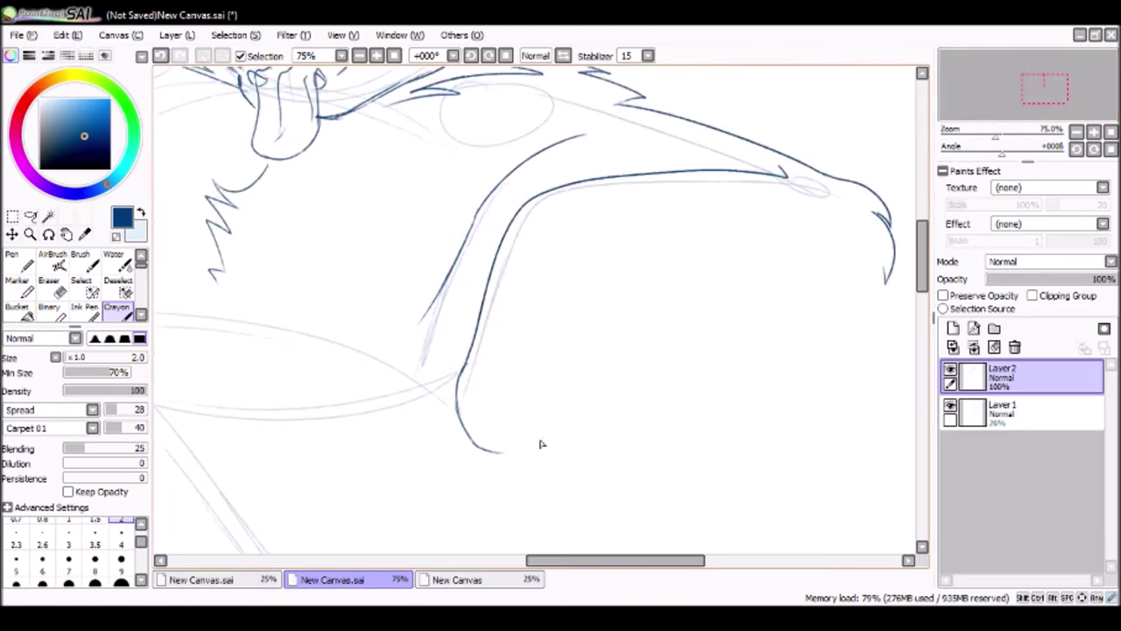
Step: Sketch the underside of the crossed leg from the knee toward the foot
{"action": "scroll", "coordinate": [542, 445], "scroll_direction": "down", "scroll_amount": 2}
{"action": "left_click_drag", "start_coordinate": [305, 273], "coordinate": [452, 380]}
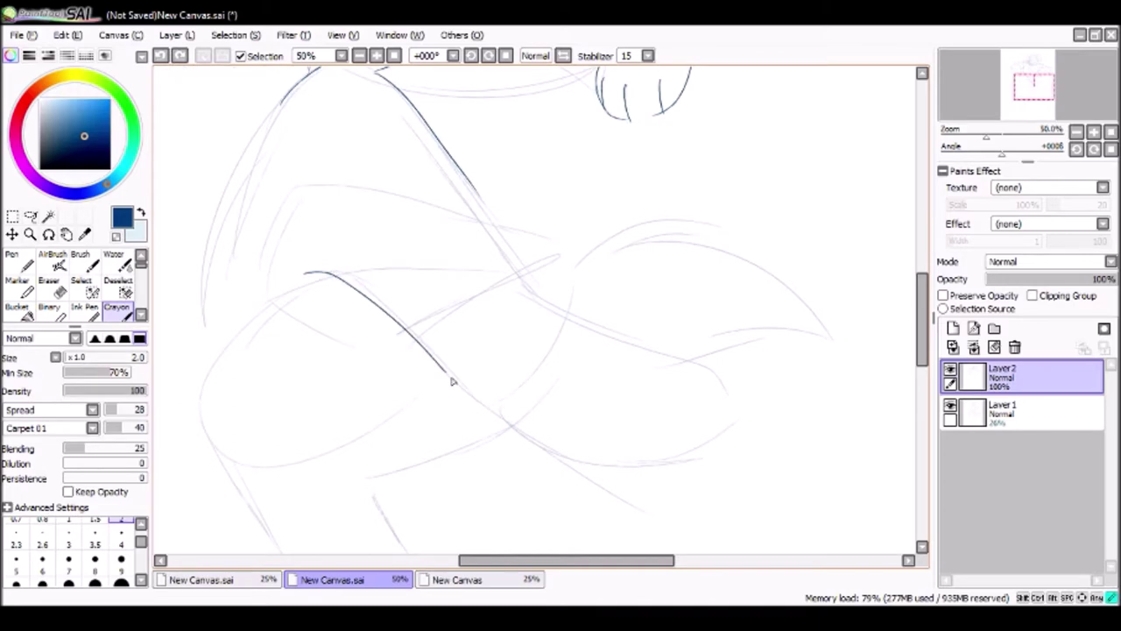
{"action": "scroll", "coordinate": [452, 380], "scroll_direction": "down", "scroll_amount": 1}
Step: Transform the selected crossed lower leg and foot to a slightly smaller size, deselect it and return to the brush
{"action": "key", "text": "ctrl+t"}
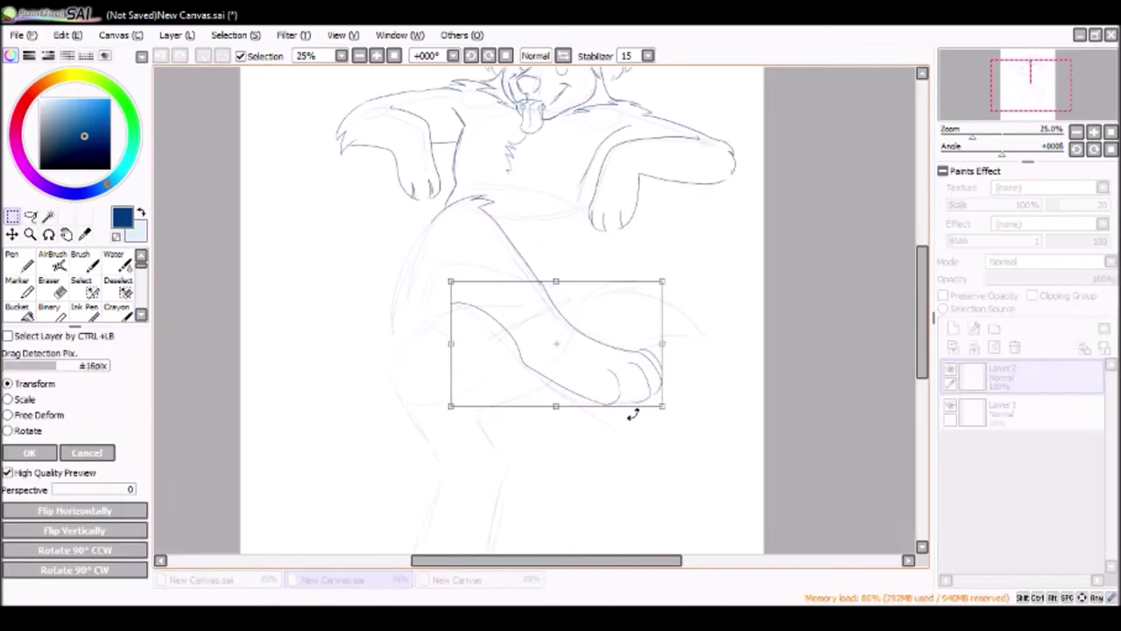
{"action": "left_click", "coordinate": [79, 449]}
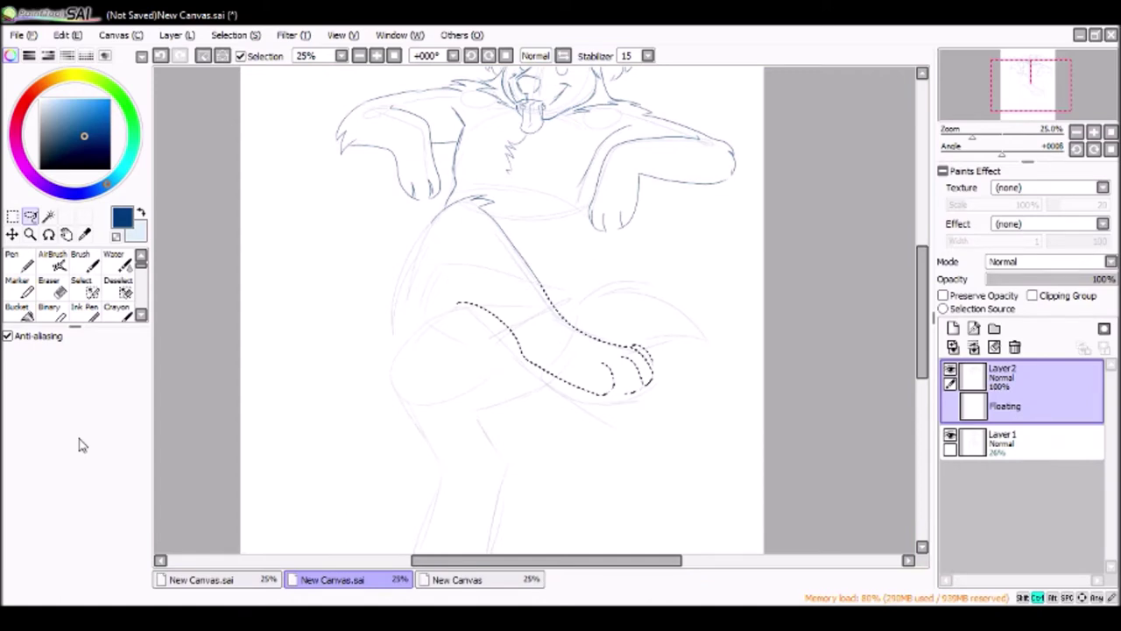
{"action": "key", "text": "ctrl+d"}
{"action": "key", "text": "b"}
{"action": "scroll", "coordinate": [445, 157], "scroll_direction": "up", "scroll_amount": 1}
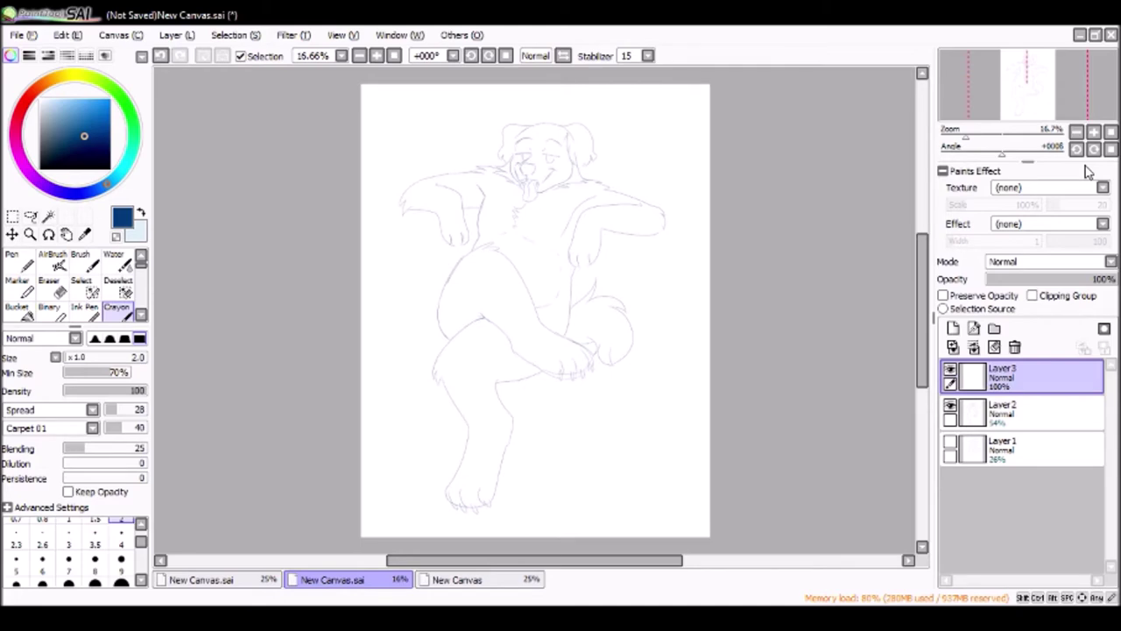
Step: Ink the facial features in black at brush size 3 on Layer 3, following the sketched eyes, nose and mouth
{"action": "left_click_drag", "start_coordinate": [530, 326], "coordinate": [613, 341]}
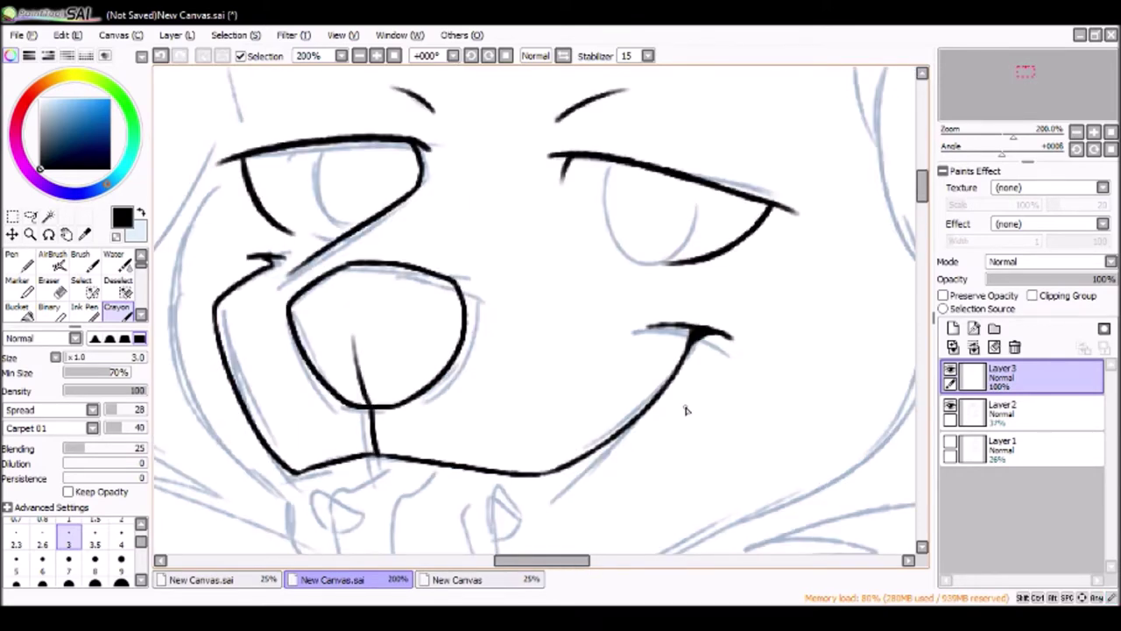
{"action": "scroll", "coordinate": [686, 410], "scroll_direction": "up", "scroll_amount": 2}
{"action": "scroll", "coordinate": [686, 410], "scroll_direction": "down", "scroll_amount": 3}
{"action": "mouse_move", "coordinate": [521, 118]}
{"action": "left_mouse_down"}
{"action": "mouse_move", "coordinate": [530, 250]}
{"action": "mouse_move", "coordinate": [727, 399]}
{"action": "mouse_move", "coordinate": [763, 179]}
{"action": "left_mouse_up"}
{"action": "mouse_move", "coordinate": [762, 180]}
{"action": "left_mouse_down"}
{"action": "mouse_move", "coordinate": [482, 272]}
{"action": "mouse_move", "coordinate": [618, 181]}
{"action": "mouse_move", "coordinate": [667, 117]}
{"action": "left_mouse_up"}
{"action": "mouse_move", "coordinate": [486, 302]}
{"action": "left_mouse_down"}
{"action": "mouse_move", "coordinate": [684, 131]}
{"action": "mouse_move", "coordinate": [714, 75]}
{"action": "left_mouse_up"}
Step: Ink the hanging tongue with its creases, the fangs and the lower jaw around the open mouth
{"action": "left_click_drag", "start_coordinate": [525, 263], "coordinate": [613, 438]}
{"action": "mouse_move", "coordinate": [289, 390]}
{"action": "left_mouse_down"}
{"action": "mouse_move", "coordinate": [337, 460]}
{"action": "mouse_move", "coordinate": [340, 486]}
{"action": "left_mouse_up"}
{"action": "left_click_drag", "start_coordinate": [359, 343], "coordinate": [366, 384]}
{"action": "left_click_drag", "start_coordinate": [526, 219], "coordinate": [530, 367]}
{"action": "mouse_move", "coordinate": [674, 74]}
{"action": "left_mouse_down"}
{"action": "mouse_move", "coordinate": [604, 175]}
{"action": "mouse_move", "coordinate": [595, 381]}
{"action": "left_mouse_up"}
{"action": "left_click_drag", "start_coordinate": [567, 421], "coordinate": [605, 429]}
{"action": "mouse_move", "coordinate": [732, 144]}
{"action": "left_mouse_down"}
{"action": "mouse_move", "coordinate": [712, 307]}
{"action": "mouse_move", "coordinate": [823, 219]}
{"action": "left_mouse_up"}
Step: Ink both thick, arched eyebrow outlines, mirroring the canvas view for the second one and restoring it
{"action": "left_click", "coordinate": [457, 579]}
{"action": "left_click", "coordinate": [332, 579]}
{"action": "mouse_move", "coordinate": [635, 204]}
{"action": "left_mouse_down"}
{"action": "mouse_move", "coordinate": [753, 169]}
{"action": "mouse_move", "coordinate": [640, 210]}
{"action": "left_mouse_up"}
{"action": "left_click", "coordinate": [564, 55]}
{"action": "left_click_drag", "start_coordinate": [561, 175], "coordinate": [784, 249]}
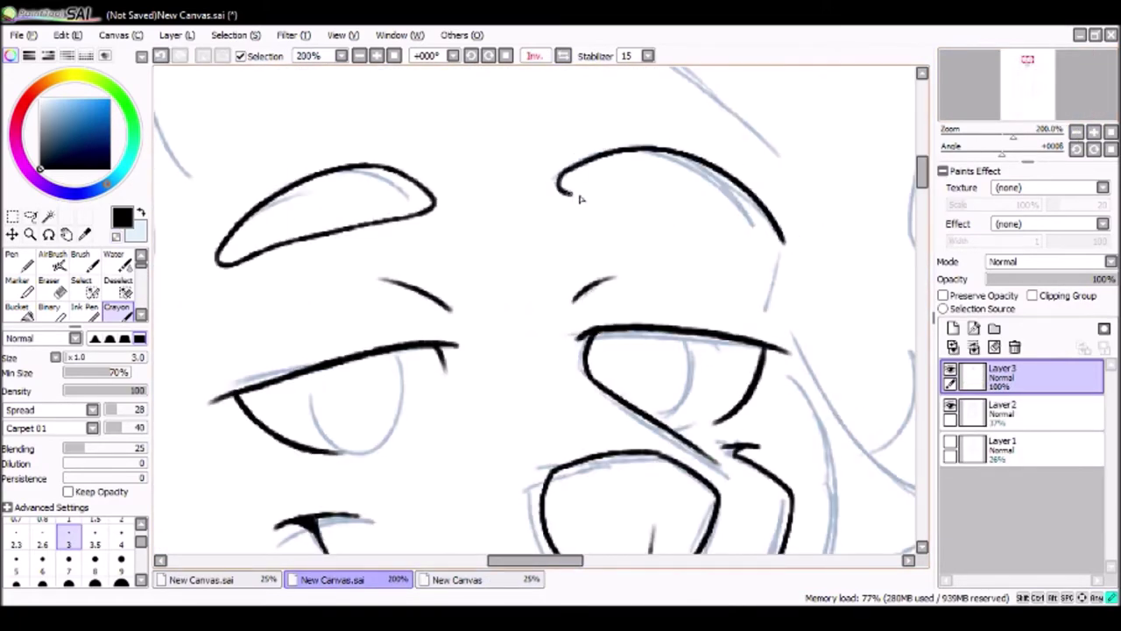
{"action": "left_click_drag", "start_coordinate": [560, 197], "coordinate": [788, 254]}
{"action": "left_click", "coordinate": [565, 56]}
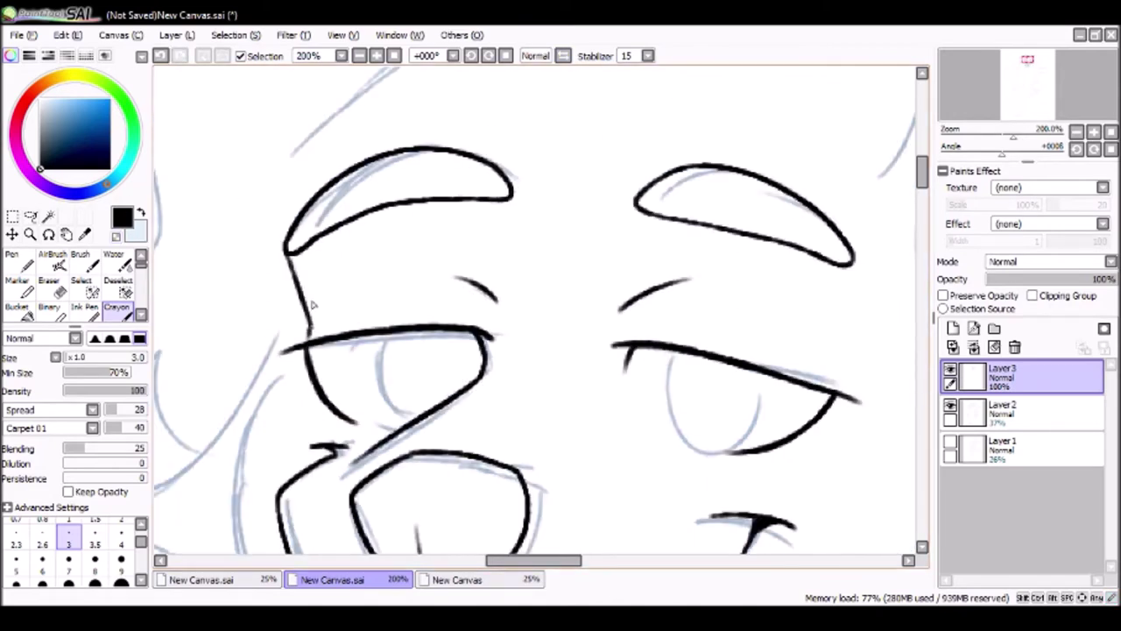
Step: Ink the cheek contours beside the eyes and the jawline beneath the smile
{"action": "left_click", "coordinate": [1013, 77]}
{"action": "left_click_drag", "start_coordinate": [1013, 77], "coordinate": [1015, 73]}
{"action": "left_click_drag", "start_coordinate": [536, 316], "coordinate": [591, 408]}
{"action": "mouse_move", "coordinate": [473, 84]}
{"action": "left_mouse_down"}
{"action": "mouse_move", "coordinate": [280, 236]}
{"action": "mouse_move", "coordinate": [340, 265]}
{"action": "mouse_move", "coordinate": [250, 306]}
{"action": "left_mouse_up"}
{"action": "mouse_move", "coordinate": [391, 302]}
{"action": "left_mouse_down"}
{"action": "mouse_move", "coordinate": [404, 347]}
{"action": "mouse_move", "coordinate": [272, 473]}
{"action": "left_mouse_up"}
{"action": "left_click_drag", "start_coordinate": [386, 420], "coordinate": [538, 482]}
{"action": "key", "text": "ctrl+minus"}
{"action": "key", "text": "ctrl+plus"}
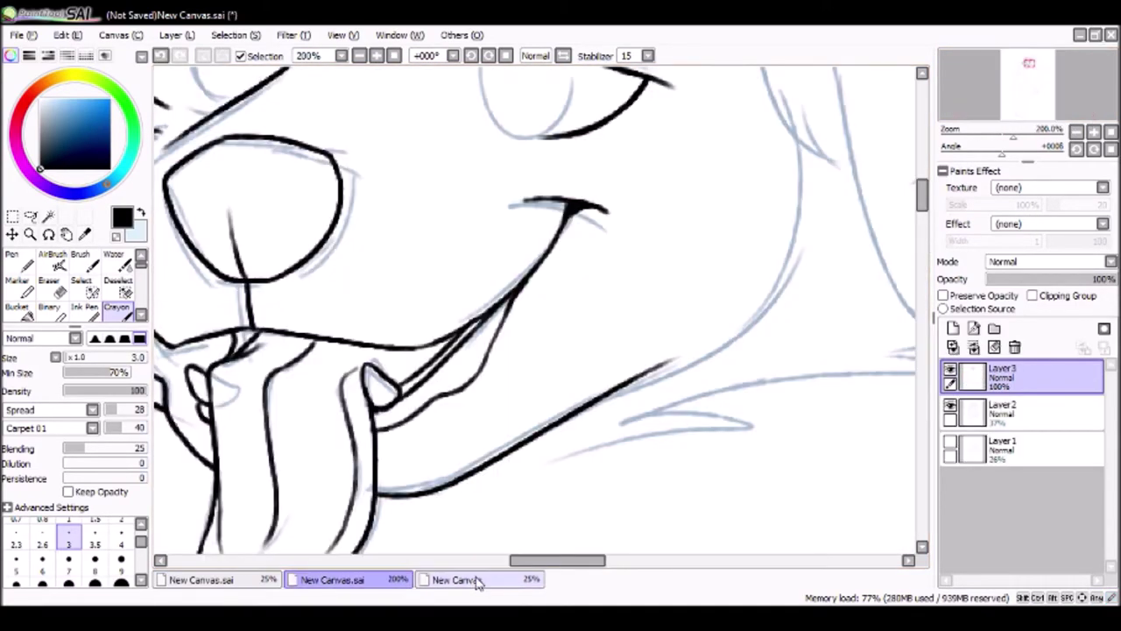
Step: Ink the crown of the head and the left floppy ear with its tufted tip and neighboring cheek fur
{"action": "left_click_drag", "start_coordinate": [1086, 99], "coordinate": [1096, 105]}
{"action": "left_click_drag", "start_coordinate": [455, 188], "coordinate": [578, 241]}
{"action": "left_click_drag", "start_coordinate": [394, 123], "coordinate": [345, 237]}
{"action": "key", "text": "ctrl+z"}
{"action": "mouse_move", "coordinate": [398, 112]}
{"action": "left_mouse_down"}
{"action": "mouse_move", "coordinate": [375, 280]}
{"action": "mouse_move", "coordinate": [616, 115]}
{"action": "left_mouse_up"}
{"action": "left_click_drag", "start_coordinate": [1025, 59], "coordinate": [1016, 68]}
{"action": "left_click_drag", "start_coordinate": [431, 248], "coordinate": [363, 378]}
{"action": "left_click_drag", "start_coordinate": [450, 302], "coordinate": [411, 390]}
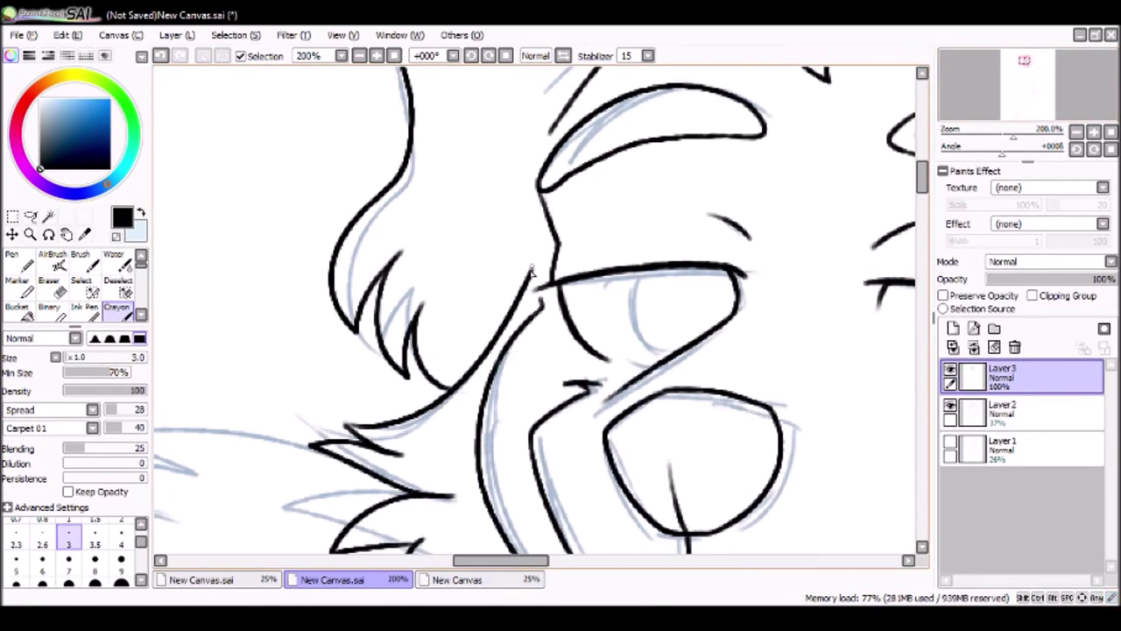
Step: Ink the right floppy ear down to its pointed fur tufts, redoing one stroke
{"action": "key", "text": "ctrl+minus"}
{"action": "left_click_drag", "start_coordinate": [1040, 81], "coordinate": [1040, 80]}
{"action": "mouse_move", "coordinate": [526, 188]}
{"action": "left_mouse_down"}
{"action": "mouse_move", "coordinate": [613, 184]}
{"action": "mouse_move", "coordinate": [775, 367]}
{"action": "mouse_move", "coordinate": [708, 445]}
{"action": "left_mouse_up"}
{"action": "mouse_move", "coordinate": [615, 250]}
{"action": "left_mouse_down"}
{"action": "mouse_move", "coordinate": [601, 290]}
{"action": "mouse_move", "coordinate": [586, 280]}
{"action": "mouse_move", "coordinate": [615, 429]}
{"action": "left_mouse_up"}
{"action": "key", "text": "ctrl+z"}
{"action": "left_click_drag", "start_coordinate": [615, 368], "coordinate": [671, 455]}
{"action": "left_click_drag", "start_coordinate": [643, 419], "coordinate": [740, 428]}
Step: Ink the fur tufts beside the jaw and along the neck
{"action": "key", "text": "ctrl+plus"}
{"action": "mouse_move", "coordinate": [648, 278]}
{"action": "left_mouse_down"}
{"action": "mouse_move", "coordinate": [744, 352]}
{"action": "mouse_move", "coordinate": [701, 368]}
{"action": "left_mouse_up"}
{"action": "left_click_drag", "start_coordinate": [757, 375], "coordinate": [455, 422]}
{"action": "left_click_drag", "start_coordinate": [410, 366], "coordinate": [477, 403]}
{"action": "key", "text": "ctrl+z"}
{"action": "mouse_move", "coordinate": [385, 437]}
{"action": "left_mouse_down"}
{"action": "mouse_move", "coordinate": [526, 385]}
{"action": "mouse_move", "coordinate": [562, 182]}
{"action": "mouse_move", "coordinate": [508, 112]}
{"action": "left_mouse_up"}
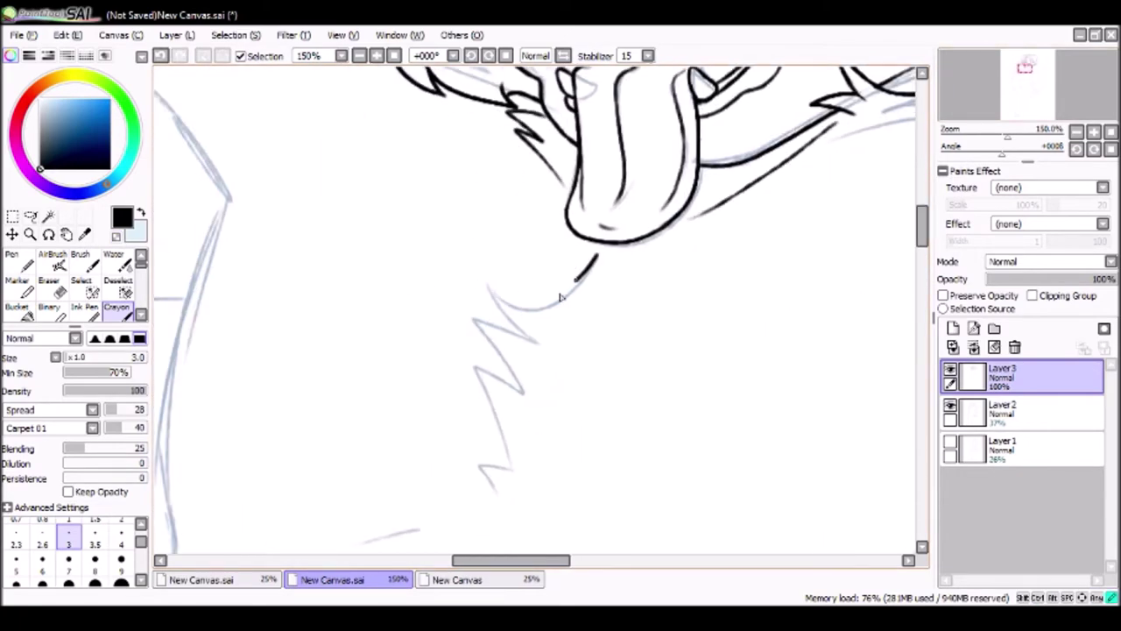
Step: Ink the zigzag chest fur beneath the tongue
{"action": "left_click_drag", "start_coordinate": [578, 279], "coordinate": [473, 343]}
{"action": "left_click_drag", "start_coordinate": [526, 312], "coordinate": [457, 394]}
{"action": "left_click_drag", "start_coordinate": [523, 360], "coordinate": [468, 452]}
{"action": "left_click_drag", "start_coordinate": [503, 450], "coordinate": [452, 507]}
{"action": "key", "text": "ctrl+minus"}
Step: Ink the torso's side contour from the armpit to the waist, replacing a misplaced stroke
{"action": "mouse_move", "coordinate": [561, 243]}
{"action": "left_mouse_down"}
{"action": "mouse_move", "coordinate": [545, 289]}
{"action": "mouse_move", "coordinate": [570, 526]}
{"action": "mouse_move", "coordinate": [455, 368]}
{"action": "left_mouse_up"}
{"action": "key", "text": "ctrl+plus"}
{"action": "mouse_move", "coordinate": [583, 157]}
{"action": "left_mouse_down"}
{"action": "mouse_move", "coordinate": [647, 237]}
{"action": "mouse_move", "coordinate": [601, 470]}
{"action": "left_mouse_up"}
{"action": "key", "text": "ctrl+z"}
{"action": "left_click_drag", "start_coordinate": [648, 236], "coordinate": [581, 548]}
{"action": "mouse_move", "coordinate": [570, 525]}
{"action": "left_mouse_down"}
{"action": "mouse_move", "coordinate": [658, 302]}
{"action": "mouse_move", "coordinate": [615, 459]}
{"action": "left_mouse_up"}
{"action": "left_click_drag", "start_coordinate": [526, 131], "coordinate": [528, 416]}
Step: Ink the left arm's outer edge, tufted elbow, inner edge and forearm underside
{"action": "left_click_drag", "start_coordinate": [368, 194], "coordinate": [215, 371]}
{"action": "mouse_move", "coordinate": [217, 368]}
{"action": "left_mouse_down"}
{"action": "mouse_move", "coordinate": [263, 323]}
{"action": "mouse_move", "coordinate": [245, 429]}
{"action": "left_mouse_up"}
{"action": "left_click_drag", "start_coordinate": [245, 428], "coordinate": [291, 366]}
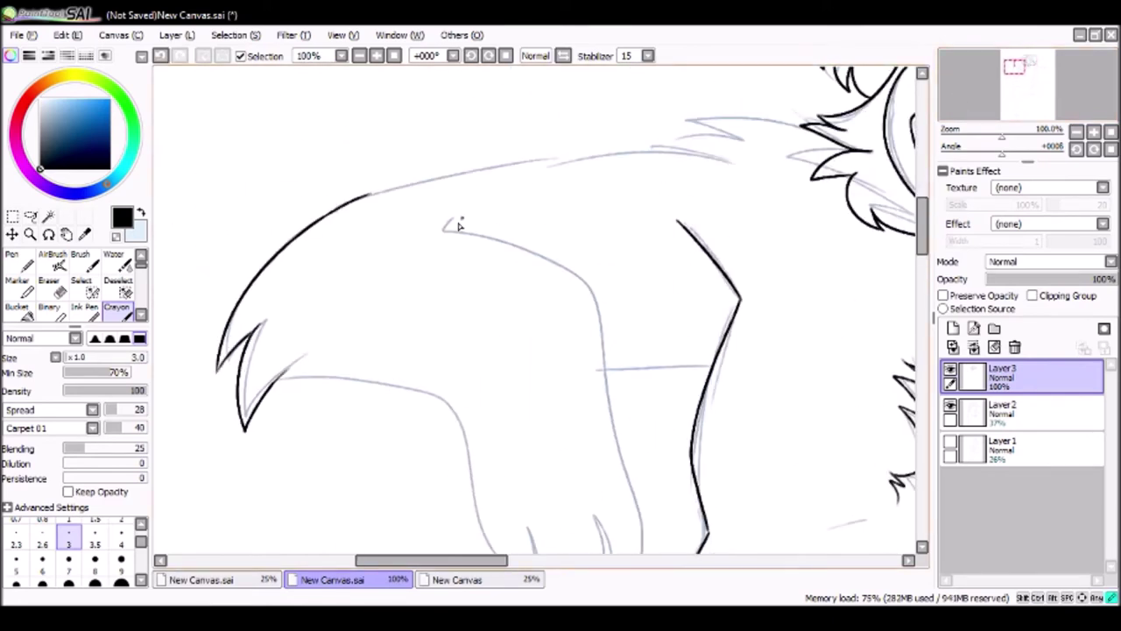
{"action": "left_click_drag", "start_coordinate": [443, 235], "coordinate": [624, 466]}
{"action": "left_click_drag", "start_coordinate": [623, 473], "coordinate": [561, 346]}
{"action": "left_click_drag", "start_coordinate": [198, 261], "coordinate": [386, 279]}
{"action": "mouse_move", "coordinate": [386, 279]}
{"action": "left_mouse_down"}
{"action": "mouse_move", "coordinate": [480, 396]}
{"action": "mouse_move", "coordinate": [456, 466]}
{"action": "left_mouse_up"}
{"action": "key", "text": "ctrl+z"}
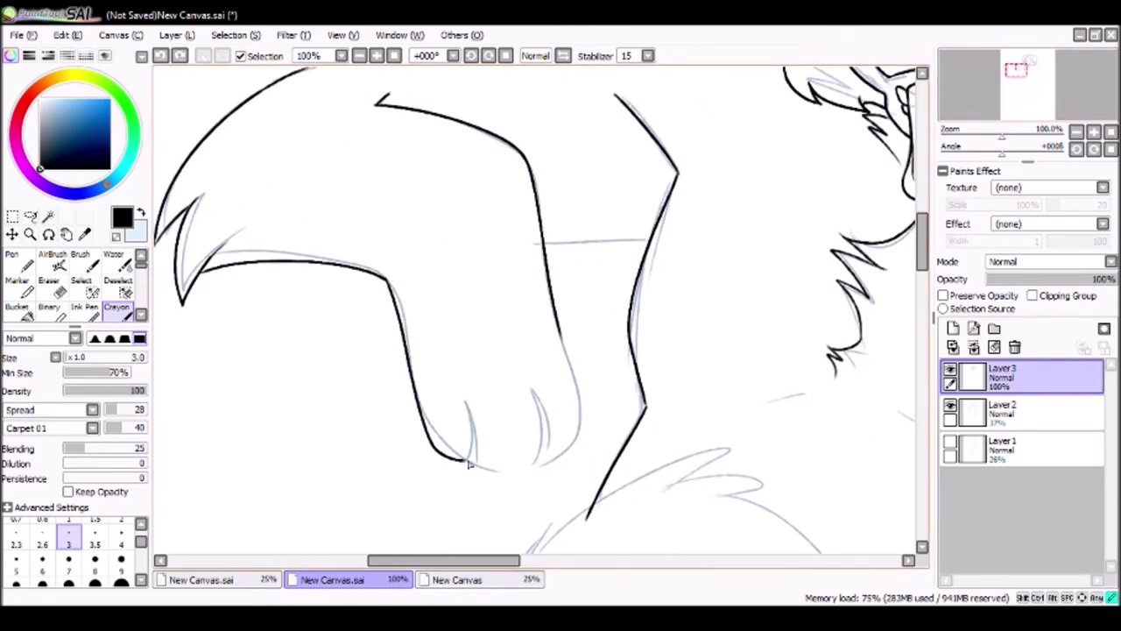
Step: Ink the left paw's rounded toes and the horizontal line joining the forearm to the torso
{"action": "left_click_drag", "start_coordinate": [483, 396], "coordinate": [473, 463]}
{"action": "left_click_drag", "start_coordinate": [526, 468], "coordinate": [573, 410]}
{"action": "key", "text": "ctrl+z"}
{"action": "left_click_drag", "start_coordinate": [560, 329], "coordinate": [569, 452]}
{"action": "left_click_drag", "start_coordinate": [544, 250], "coordinate": [650, 245]}
Step: Ink the left shoulder's fur tufts and upper arm edge, mirroring the canvas view for the long curve
{"action": "scroll", "coordinate": [650, 247], "scroll_direction": "up", "scroll_amount": 5}
{"action": "left_click_drag", "start_coordinate": [627, 208], "coordinate": [679, 238]}
{"action": "left_click_drag", "start_coordinate": [576, 242], "coordinate": [667, 256]}
{"action": "left_click_drag", "start_coordinate": [301, 291], "coordinate": [594, 245]}
{"action": "key", "text": "h"}
{"action": "left_click_drag", "start_coordinate": [463, 242], "coordinate": [786, 301]}
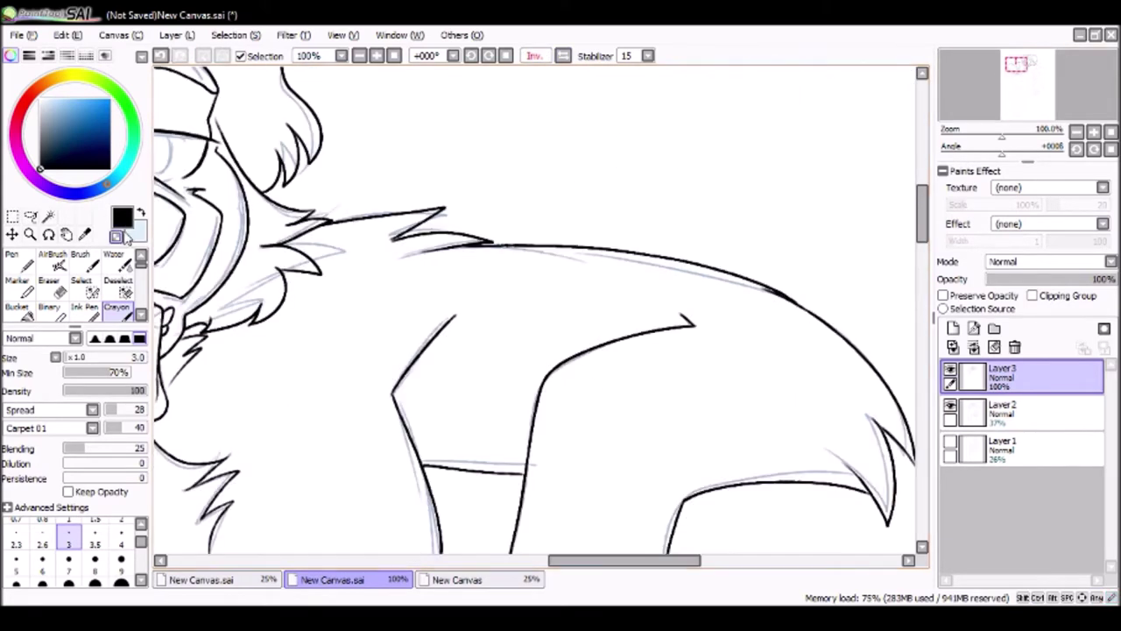
{"action": "key", "text": "h"}
Step: Ink the right arm's shoulder and upper edge, undoing a stray stroke
{"action": "mouse_move", "coordinate": [662, 70]}
{"action": "left_mouse_down"}
{"action": "mouse_move", "coordinate": [405, 191]}
{"action": "mouse_move", "coordinate": [342, 294]}
{"action": "mouse_move", "coordinate": [271, 293]}
{"action": "left_mouse_up"}
{"action": "left_click_drag", "start_coordinate": [526, 375], "coordinate": [406, 309]}
{"action": "key", "text": "ctrl+z"}
{"action": "scroll", "coordinate": [513, 420], "scroll_direction": "up", "scroll_amount": 5}
{"action": "left_click_drag", "start_coordinate": [1034, 87], "coordinate": [1052, 102]}
Step: Ink the right arm's forearm and its hanging paw with separate toes
{"action": "mouse_move", "coordinate": [490, 138]}
{"action": "left_mouse_down"}
{"action": "mouse_move", "coordinate": [574, 163]}
{"action": "mouse_move", "coordinate": [824, 368]}
{"action": "mouse_move", "coordinate": [710, 412]}
{"action": "left_mouse_up"}
{"action": "left_click_drag", "start_coordinate": [1040, 70], "coordinate": [1035, 75]}
{"action": "mouse_move", "coordinate": [464, 263]}
{"action": "left_mouse_down"}
{"action": "mouse_move", "coordinate": [420, 409]}
{"action": "mouse_move", "coordinate": [473, 435]}
{"action": "left_mouse_up"}
{"action": "left_click_drag", "start_coordinate": [480, 368], "coordinate": [483, 433]}
{"action": "left_click_drag", "start_coordinate": [526, 364], "coordinate": [535, 429]}
{"action": "left_click_drag", "start_coordinate": [569, 363], "coordinate": [593, 393]}
{"action": "left_click_drag", "start_coordinate": [626, 207], "coordinate": [614, 385]}
Step: Ink the raised thigh's outer contour up to the knee and its fur tuft, redrawing the first attempt
{"action": "left_click_drag", "start_coordinate": [1035, 75], "coordinate": [1025, 110]}
{"action": "left_click_drag", "start_coordinate": [429, 403], "coordinate": [635, 81]}
{"action": "key", "text": "ctrl+z"}
{"action": "mouse_move", "coordinate": [452, 456]}
{"action": "left_mouse_down"}
{"action": "mouse_move", "coordinate": [484, 321]}
{"action": "mouse_move", "coordinate": [618, 100]}
{"action": "mouse_move", "coordinate": [675, 144]}
{"action": "left_mouse_up"}
{"action": "mouse_move", "coordinate": [613, 370]}
{"action": "left_mouse_down"}
{"action": "mouse_move", "coordinate": [565, 200]}
{"action": "mouse_move", "coordinate": [714, 351]}
{"action": "left_mouse_up"}
Step: Ink the upper and lower edges of the crossed leg from the knee to the foot
{"action": "left_click_drag", "start_coordinate": [1018, 87], "coordinate": [1030, 93]}
{"action": "left_click_drag", "start_coordinate": [508, 74], "coordinate": [756, 260]}
{"action": "key", "text": "ctrl+z"}
{"action": "mouse_move", "coordinate": [547, 152]}
{"action": "left_mouse_down"}
{"action": "mouse_move", "coordinate": [746, 243]}
{"action": "mouse_move", "coordinate": [731, 367]}
{"action": "left_mouse_up"}
{"action": "left_click_drag", "start_coordinate": [410, 232], "coordinate": [653, 368]}
Step: Ink the crossed foot's front edge and the curved lines separating its toes
{"action": "scroll", "coordinate": [654, 367], "scroll_direction": "up", "scroll_amount": 1}
{"action": "mouse_move", "coordinate": [663, 296]}
{"action": "left_mouse_down"}
{"action": "mouse_move", "coordinate": [679, 386]}
{"action": "mouse_move", "coordinate": [828, 302]}
{"action": "left_mouse_up"}
{"action": "left_click_drag", "start_coordinate": [773, 285], "coordinate": [779, 377]}
{"action": "left_click_drag", "start_coordinate": [817, 261], "coordinate": [834, 320]}
Step: Erase the overshooting line at the crossed foot's outermost toe and redraw the toe's edge
{"action": "key", "text": "e"}
{"action": "left_click_drag", "start_coordinate": [823, 375], "coordinate": [881, 313]}
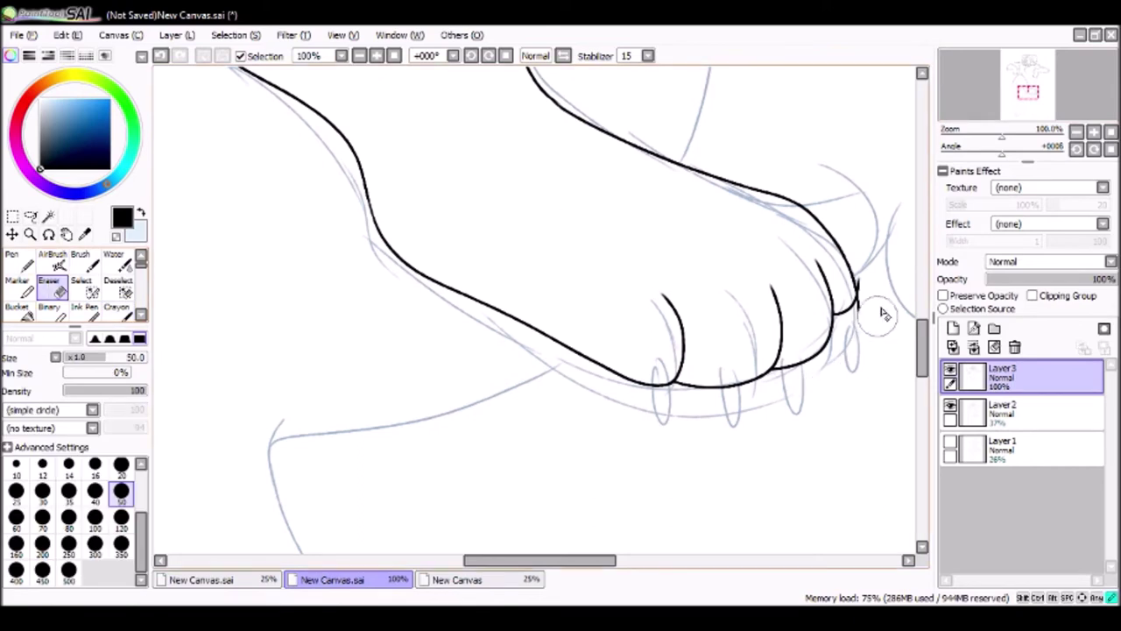
{"action": "key", "text": "e"}
{"action": "scroll", "coordinate": [863, 279], "scroll_direction": "up", "scroll_amount": 1}
{"action": "left_click_drag", "start_coordinate": [846, 350], "coordinate": [596, 350]}
{"action": "mouse_move", "coordinate": [585, 306]}
{"action": "left_mouse_down"}
{"action": "mouse_move", "coordinate": [561, 375]}
{"action": "mouse_move", "coordinate": [596, 368]}
{"action": "left_mouse_up"}
{"action": "key", "text": "e"}
{"action": "key", "text": "e"}
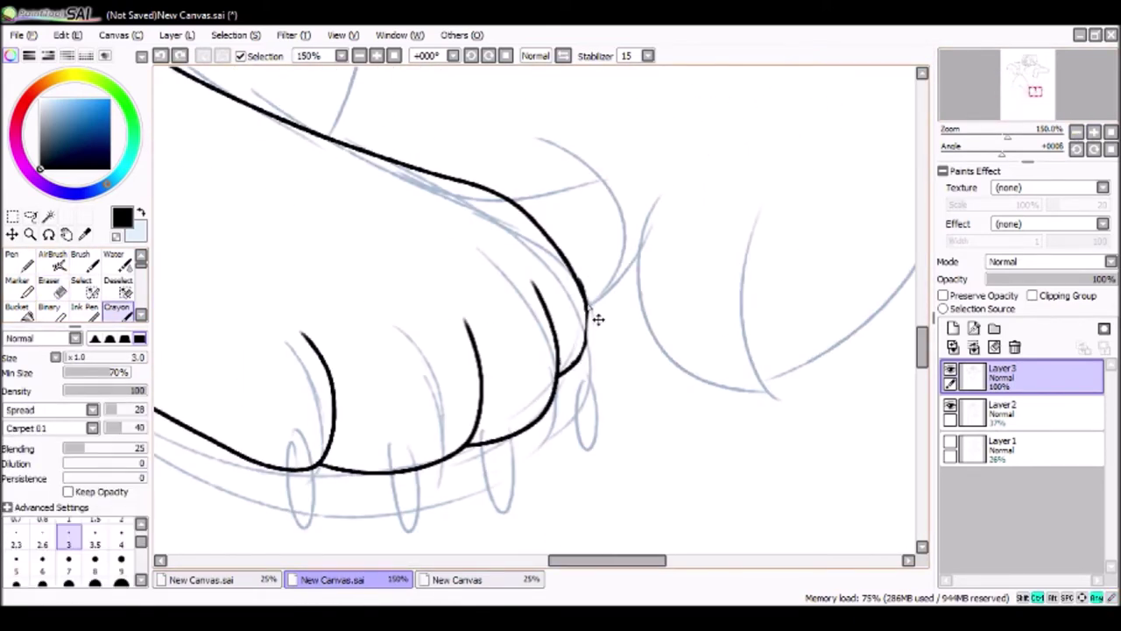
Step: Ink the supporting leg's thigh contour and the fur tuft at its knee, redrawing the misplaced strokes
{"action": "scroll", "coordinate": [601, 318], "scroll_direction": "down", "scroll_amount": 2}
{"action": "left_click_drag", "start_coordinate": [686, 114], "coordinate": [451, 375]}
{"action": "key", "text": "ctrl+z"}
{"action": "left_click_drag", "start_coordinate": [581, 177], "coordinate": [477, 422]}
{"action": "key", "text": "ctrl+z"}
{"action": "left_click_drag", "start_coordinate": [546, 198], "coordinate": [469, 434]}
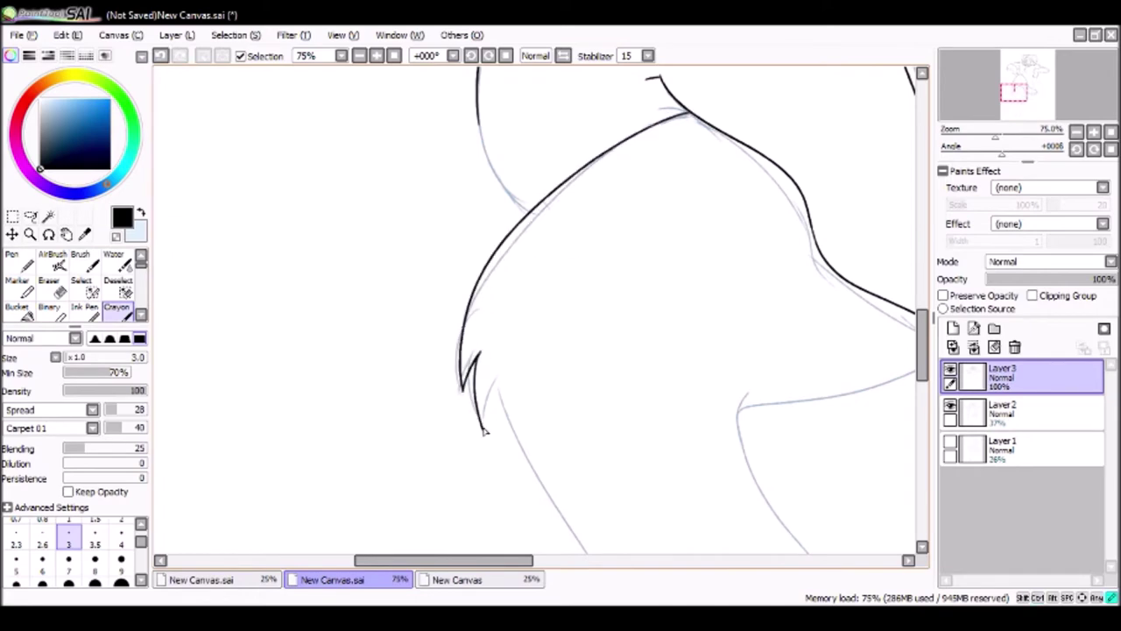
Step: Ink the front and back contours of the supporting leg from the knee down to the foot
{"action": "left_click_drag", "start_coordinate": [560, 368], "coordinate": [487, 179]}
{"action": "left_click_drag", "start_coordinate": [403, 202], "coordinate": [529, 417]}
{"action": "mouse_move", "coordinate": [659, 197]}
{"action": "left_mouse_down"}
{"action": "mouse_move", "coordinate": [724, 403]}
{"action": "mouse_move", "coordinate": [786, 140]}
{"action": "left_mouse_up"}
{"action": "left_click_drag", "start_coordinate": [596, 131], "coordinate": [526, 486]}
Step: Ink the supporting foot's toe divisions and rounded lower edge, and erase the overlapping line ends
{"action": "left_click_drag", "start_coordinate": [513, 407], "coordinate": [519, 483]}
{"action": "left_click_drag", "start_coordinate": [556, 405], "coordinate": [574, 491]}
{"action": "mouse_move", "coordinate": [634, 399]}
{"action": "left_mouse_down"}
{"action": "mouse_move", "coordinate": [716, 419]}
{"action": "mouse_move", "coordinate": [793, 153]}
{"action": "left_mouse_up"}
{"action": "left_click_drag", "start_coordinate": [623, 473], "coordinate": [650, 492]}
{"action": "left_click_drag", "start_coordinate": [552, 489], "coordinate": [582, 496]}
{"action": "scroll", "coordinate": [613, 491], "scroll_direction": "up", "scroll_amount": 2}
{"action": "key", "text": "e"}
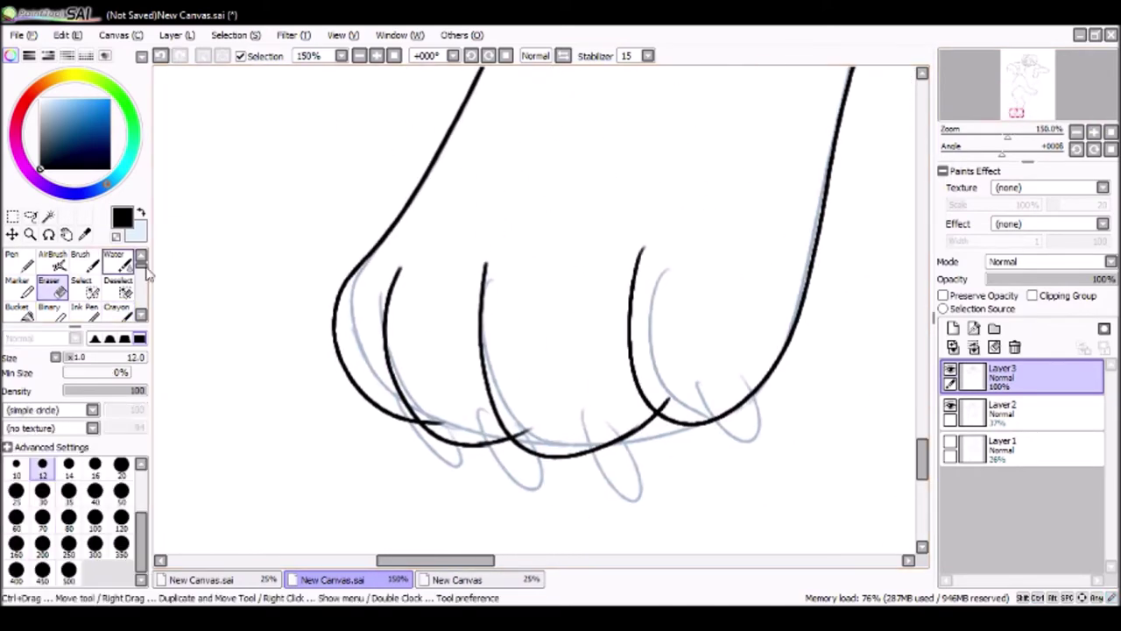
Step: Ink the supporting thigh's underside from the back of the knee up to the crossed leg
{"action": "left_click", "coordinate": [1019, 103]}
{"action": "scroll", "coordinate": [328, 230], "scroll_direction": "down", "scroll_amount": 2}
{"action": "key", "text": "c"}
{"action": "scroll", "coordinate": [280, 251], "scroll_direction": "up", "scroll_amount": 2}
{"action": "left_click_drag", "start_coordinate": [298, 224], "coordinate": [274, 263]}
{"action": "mouse_move", "coordinate": [281, 255]}
{"action": "left_mouse_down"}
{"action": "mouse_move", "coordinate": [374, 255]}
{"action": "mouse_move", "coordinate": [692, 184]}
{"action": "left_mouse_up"}
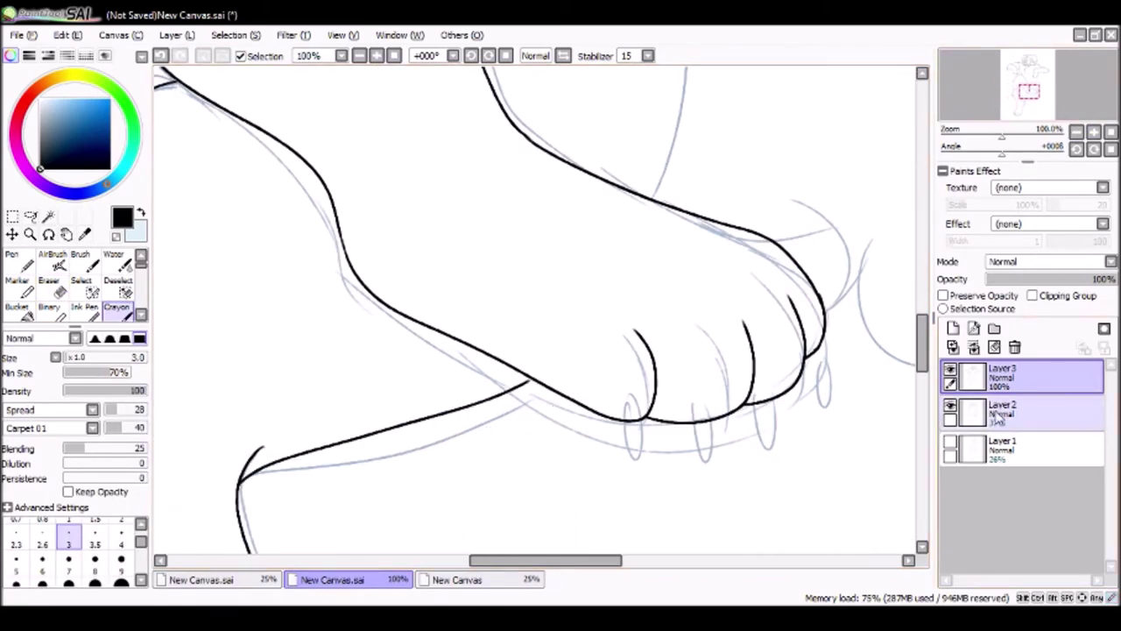
Step: Ink the torso's outer side contour down to the crossed leg on Layer3
{"action": "mouse_move", "coordinate": [653, 197]}
{"action": "left_mouse_down"}
{"action": "mouse_move", "coordinate": [531, 379]}
{"action": "mouse_move", "coordinate": [638, 350]}
{"action": "left_mouse_up"}
{"action": "left_click", "coordinate": [1008, 377]}
{"action": "mouse_move", "coordinate": [719, 107]}
{"action": "left_mouse_down"}
{"action": "mouse_move", "coordinate": [679, 238]}
{"action": "mouse_move", "coordinate": [576, 306]}
{"action": "mouse_move", "coordinate": [596, 183]}
{"action": "mouse_move", "coordinate": [563, 441]}
{"action": "left_mouse_up"}
{"action": "scroll", "coordinate": [596, 183], "scroll_direction": "down", "scroll_amount": 5}
{"action": "mouse_move", "coordinate": [338, 438]}
{"action": "left_mouse_down"}
{"action": "mouse_move", "coordinate": [462, 410]}
{"action": "mouse_move", "coordinate": [517, 340]}
{"action": "left_mouse_up"}
{"action": "mouse_move", "coordinate": [1013, 106]}
{"action": "left_mouse_down"}
{"action": "mouse_move", "coordinate": [1006, 95]}
{"action": "mouse_move", "coordinate": [1032, 85]}
{"action": "left_mouse_up"}
Step: Ink the bushy tail's outline with its curled upper edge and pointed fur tufts near the crossed foot
{"action": "scroll", "coordinate": [1032, 85], "scroll_direction": "down", "scroll_amount": 1}
{"action": "mouse_move", "coordinate": [646, 125]}
{"action": "left_mouse_down"}
{"action": "mouse_move", "coordinate": [604, 226]}
{"action": "mouse_move", "coordinate": [679, 264]}
{"action": "left_mouse_up"}
{"action": "left_click_drag", "start_coordinate": [679, 264], "coordinate": [743, 250]}
{"action": "left_click_drag", "start_coordinate": [595, 386], "coordinate": [650, 452]}
{"action": "left_click_drag", "start_coordinate": [632, 411], "coordinate": [685, 503]}
{"action": "left_click_drag", "start_coordinate": [680, 515], "coordinate": [768, 439]}
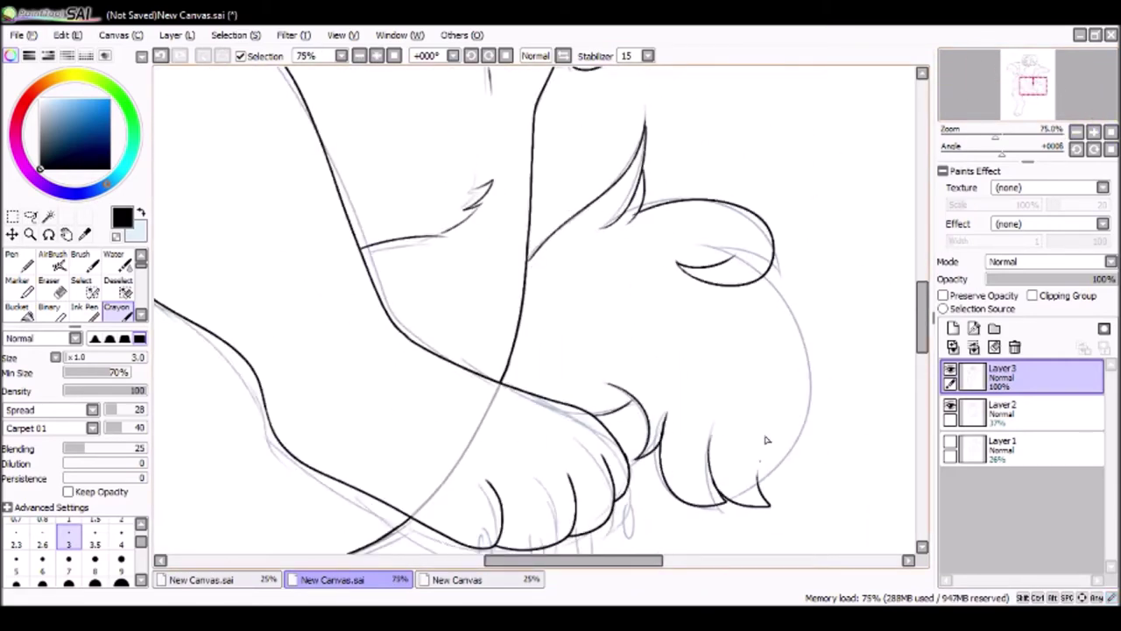
{"action": "left_click_drag", "start_coordinate": [793, 276], "coordinate": [764, 490]}
Step: Hide the Layer2 sketch and show the whole canvas with only the line art
{"action": "left_click", "coordinate": [950, 405]}
{"action": "left_click_drag", "start_coordinate": [705, 302], "coordinate": [872, 359]}
{"action": "scroll", "coordinate": [872, 359], "scroll_direction": "down", "scroll_amount": 4}
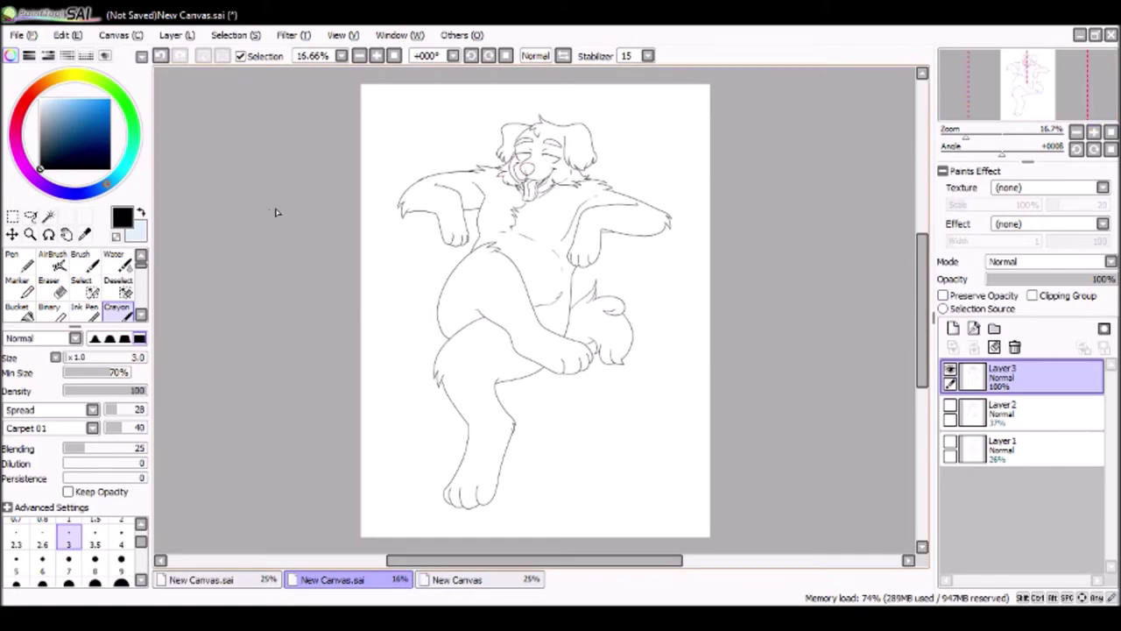
Step: Select the character's whole interior with the Magic Wand and add a layer beneath the line art in a new layer set
{"action": "left_click", "coordinate": [48, 215]}
{"action": "left_click", "coordinate": [526, 263]}
{"action": "left_click", "coordinate": [994, 328]}
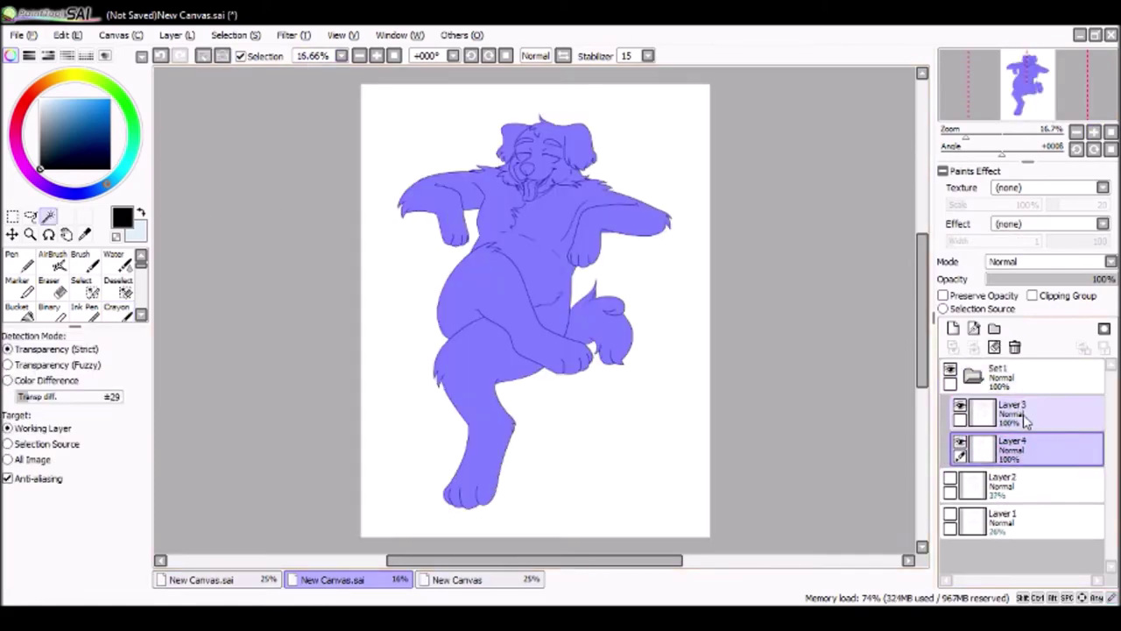
Step: Fill the selected character with the reference sheet's pale fur colour, and add a layer above it for the dark navy markings
{"action": "left_click", "coordinate": [456, 579]}
{"action": "left_click", "coordinate": [333, 579]}
{"action": "left_click", "coordinate": [953, 329]}
{"action": "left_click", "coordinate": [526, 263]}
{"action": "left_click", "coordinate": [456, 579]}
{"action": "left_click", "coordinate": [333, 579]}
{"action": "left_click", "coordinate": [457, 579]}
{"action": "left_click", "coordinate": [333, 579]}
{"action": "left_click", "coordinate": [480, 580]}
{"action": "left_click", "coordinate": [333, 579]}
Step: Trace the navy marking along the ear's fur edge and, with brush size 6, outline the shoulder patch below it
{"action": "left_click_drag", "start_coordinate": [946, 201], "coordinate": [620, 266]}
{"action": "scroll", "coordinate": [620, 266], "scroll_direction": "up", "scroll_amount": 2}
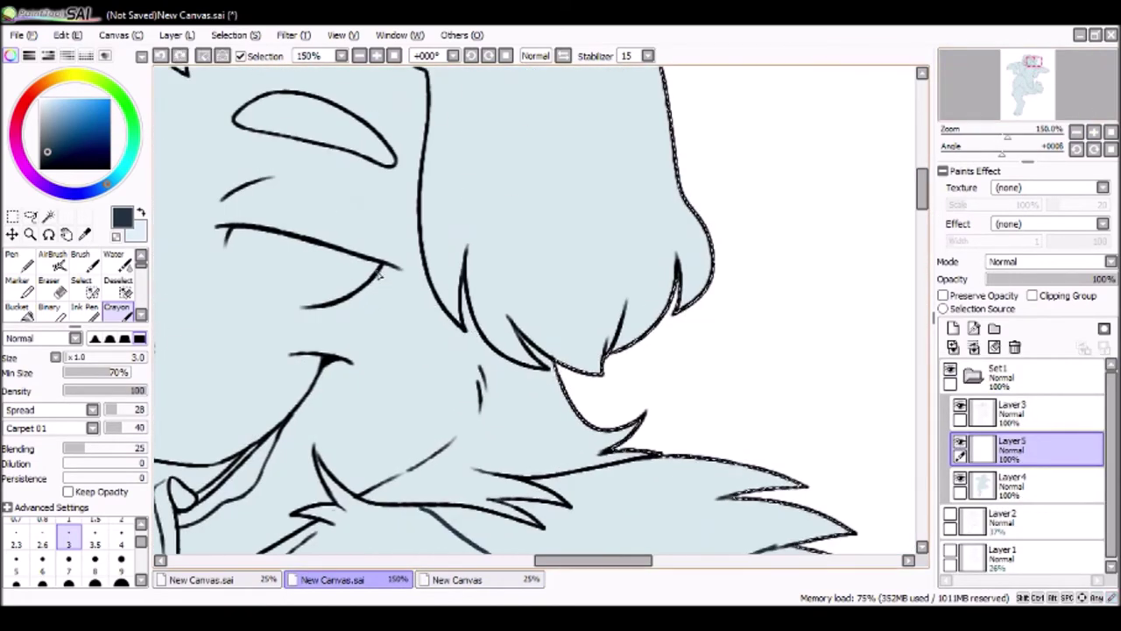
{"action": "mouse_move", "coordinate": [524, 351]}
{"action": "left_mouse_down"}
{"action": "mouse_move", "coordinate": [601, 371]}
{"action": "mouse_move", "coordinate": [650, 86]}
{"action": "left_mouse_up"}
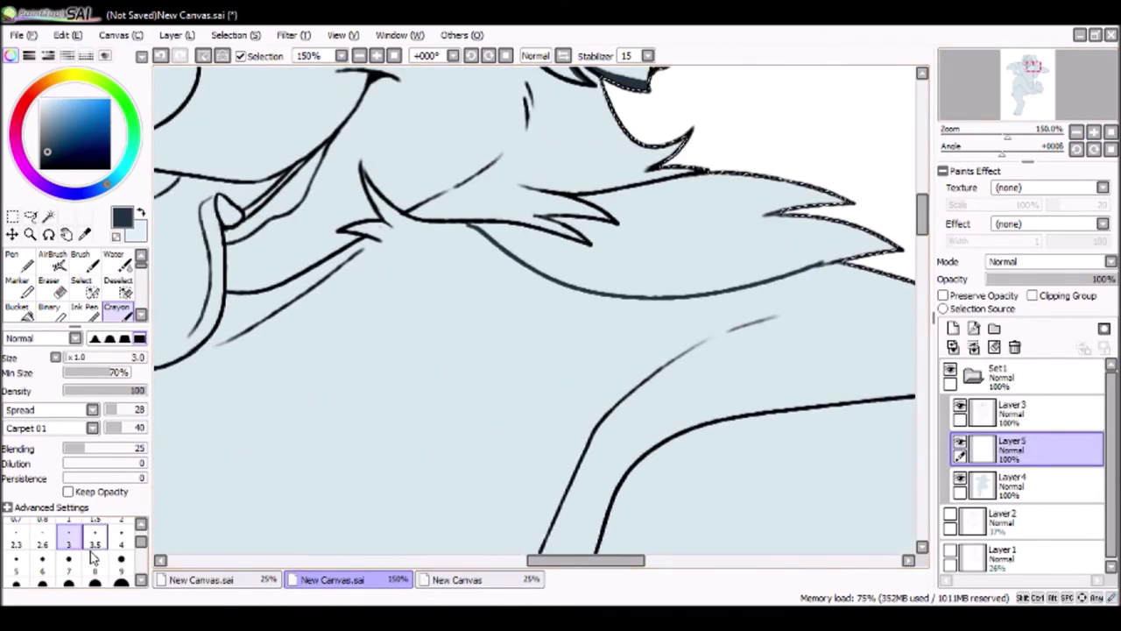
{"action": "key", "text": "bracketright"}
{"action": "key", "text": "bracketright"}
{"action": "key", "text": "bracketright"}
{"action": "key", "text": "bracketright"}
{"action": "left_click_drag", "start_coordinate": [469, 226], "coordinate": [585, 247]}
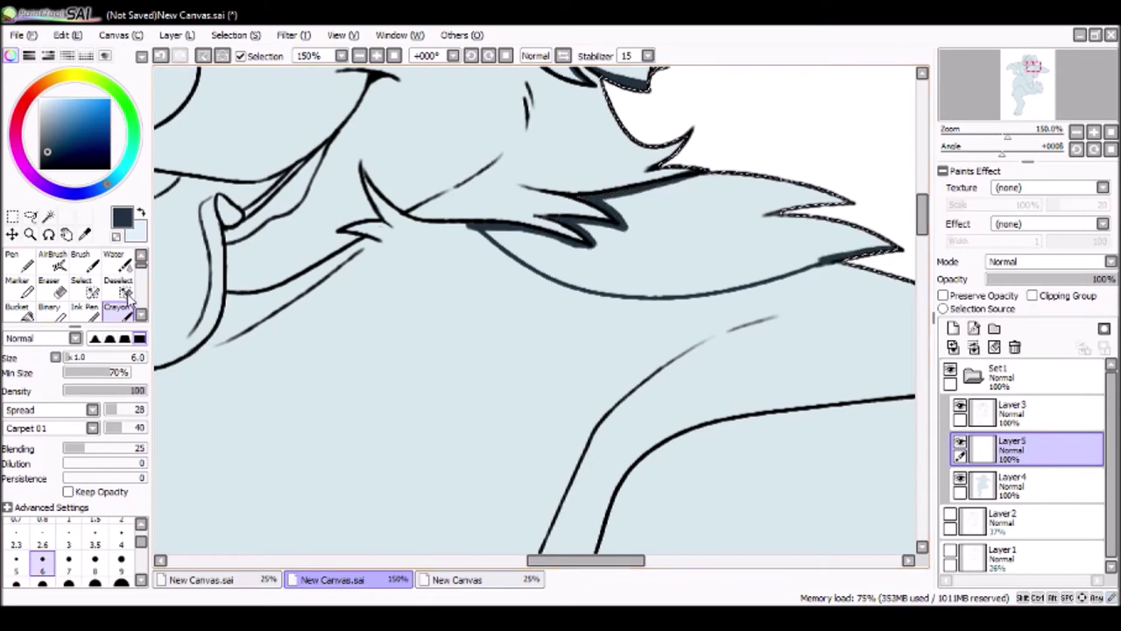
{"action": "left_click", "coordinate": [477, 230]}
Step: Paint the navy head marking and the opposite shoulder patch, erasing fur-like notches into the patch's lower edge
{"action": "left_click", "coordinate": [1031, 82]}
{"action": "mouse_move", "coordinate": [490, 390]}
{"action": "left_mouse_down"}
{"action": "mouse_move", "coordinate": [617, 438]}
{"action": "mouse_move", "coordinate": [671, 419]}
{"action": "left_mouse_up"}
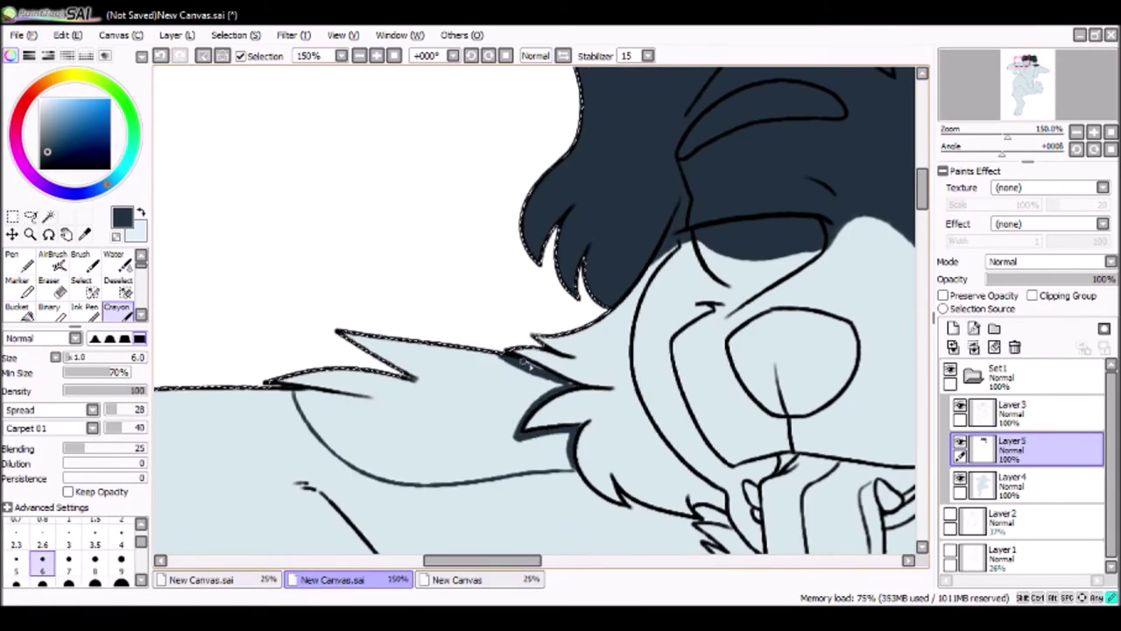
{"action": "left_click_drag", "start_coordinate": [282, 384], "coordinate": [491, 438]}
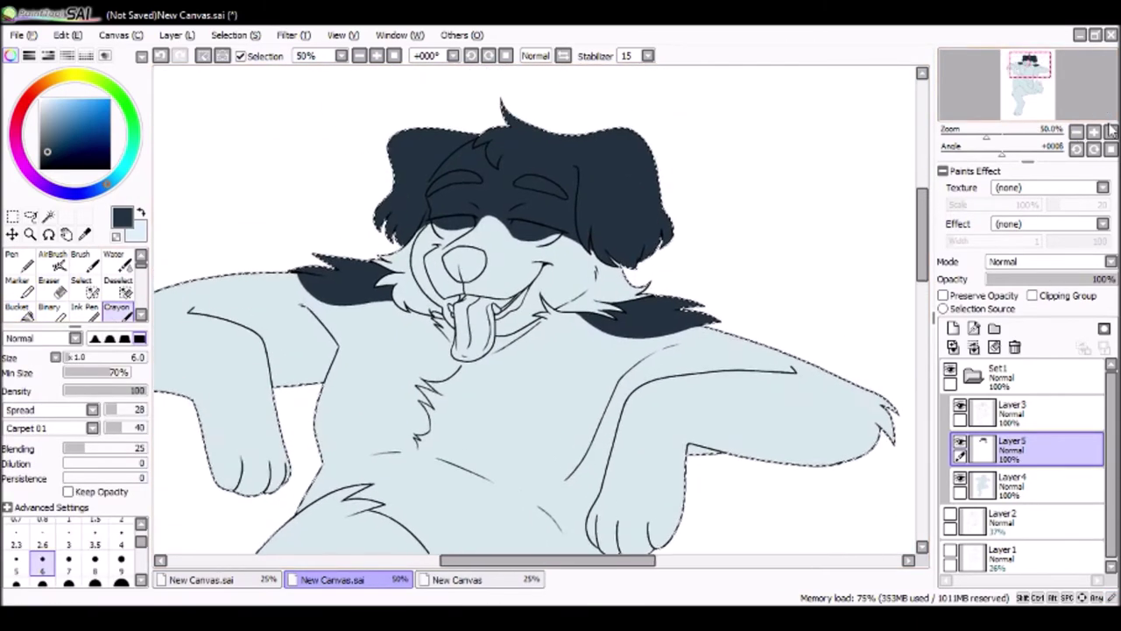
{"action": "key", "text": "e"}
{"action": "mouse_move", "coordinate": [368, 289]}
{"action": "left_mouse_down"}
{"action": "mouse_move", "coordinate": [570, 283]}
{"action": "mouse_move", "coordinate": [451, 295]}
{"action": "left_mouse_up"}
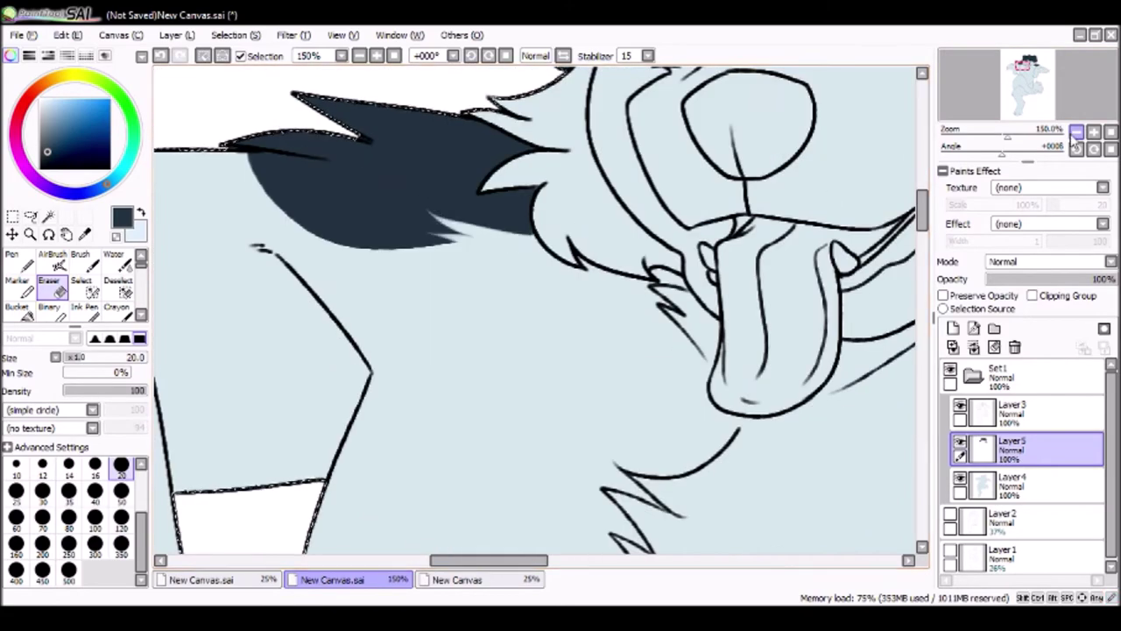
Step: Outline the navy marking along the torso's side and lower belly with fur notches, following the reference sheet
{"action": "left_click", "coordinate": [498, 581]}
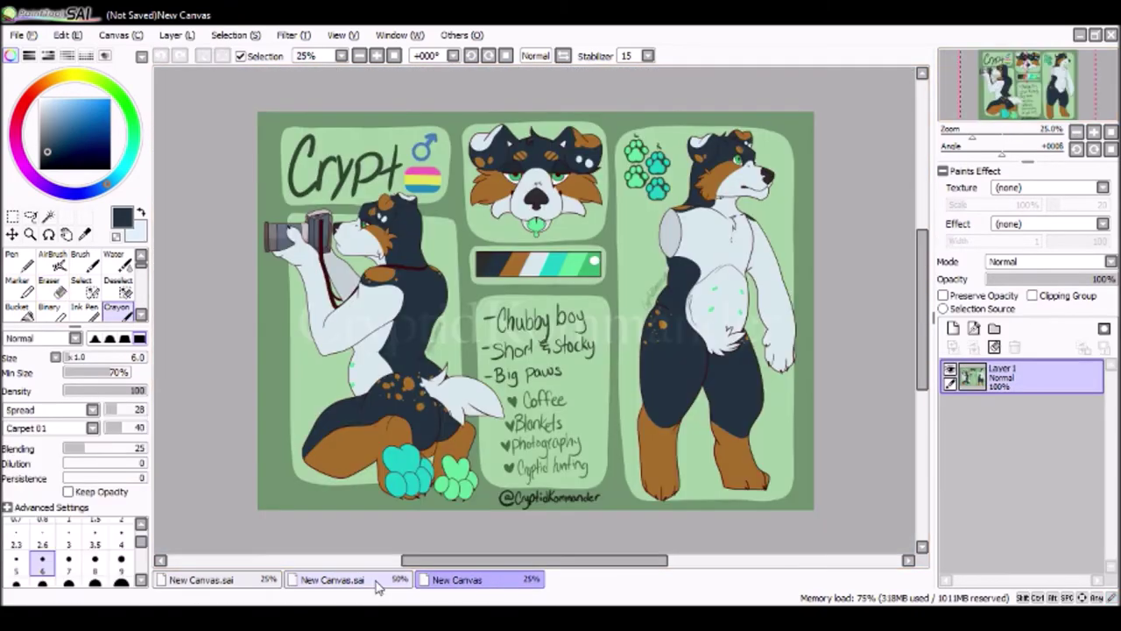
{"action": "left_click", "coordinate": [377, 580]}
{"action": "left_click", "coordinate": [523, 581]}
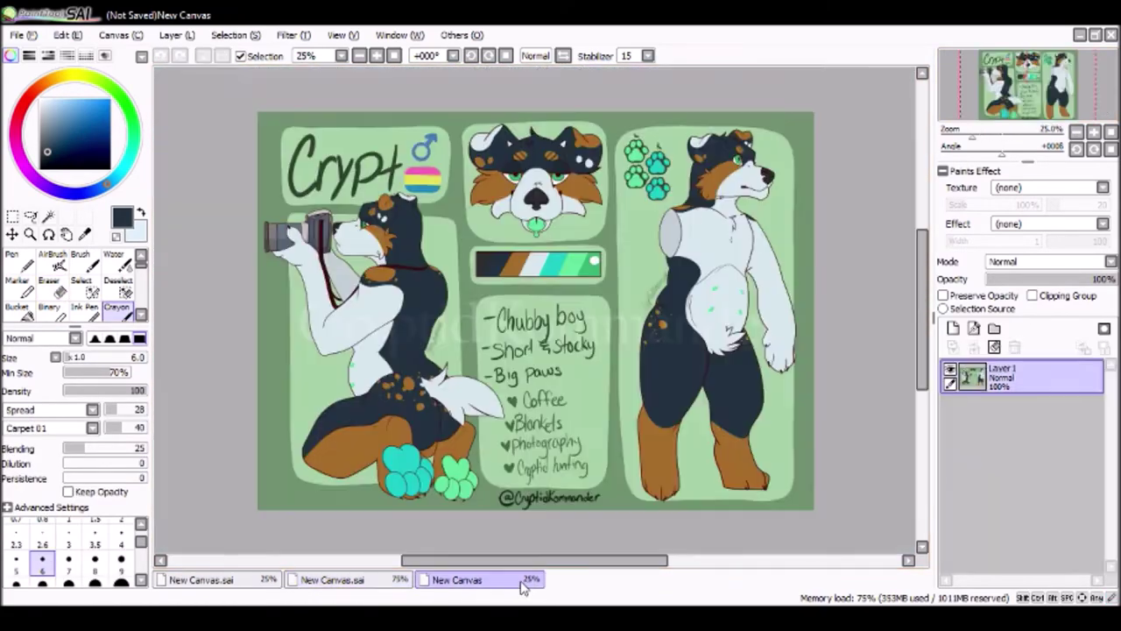
{"action": "left_click", "coordinate": [332, 580]}
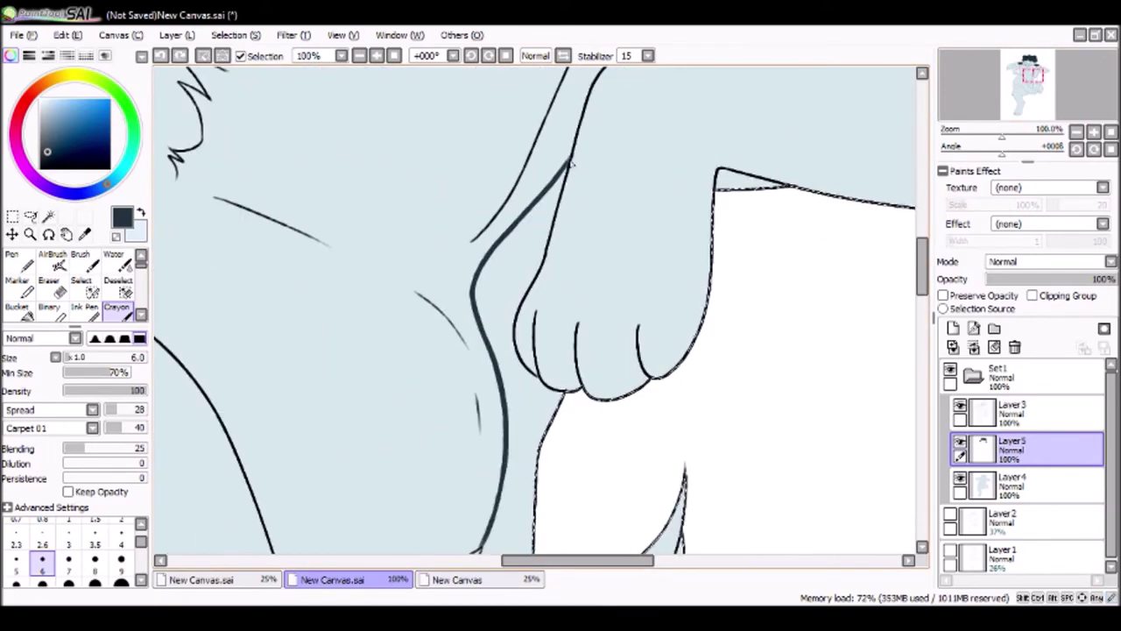
{"action": "left_click_drag", "start_coordinate": [701, 490], "coordinate": [926, 115]}
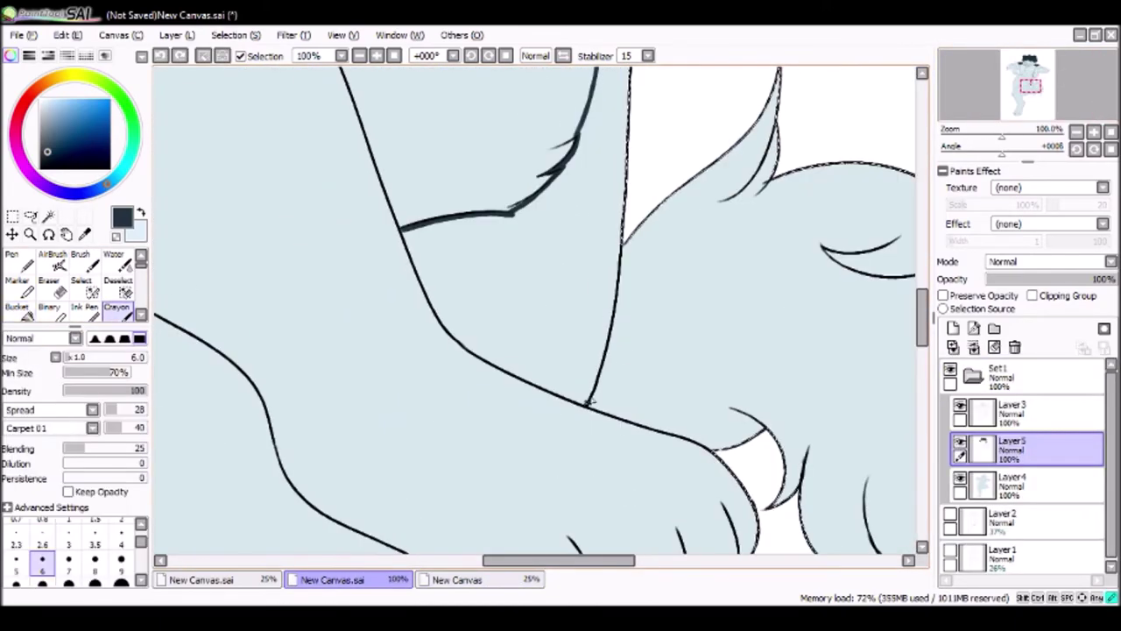
Step: Lower the navy marking layer's opacity to 50% and trace the marking along the torso's side and crossed leg's edge
{"action": "left_click", "coordinate": [1043, 413]}
{"action": "left_click", "coordinate": [1043, 448]}
{"action": "scroll", "coordinate": [210, 254], "scroll_direction": "up", "scroll_amount": 1}
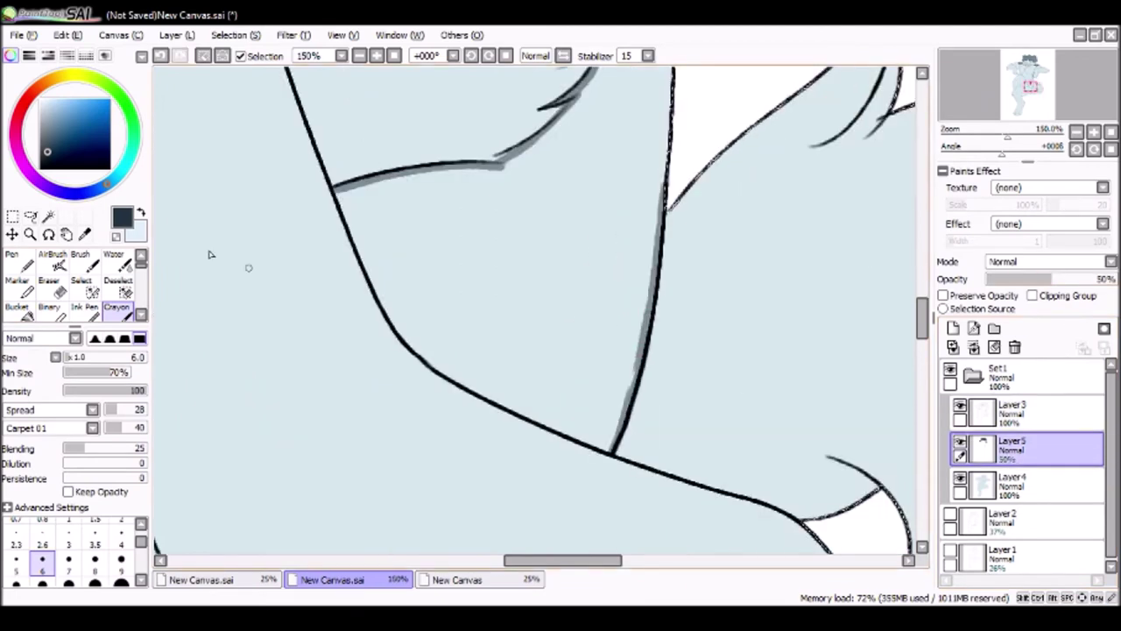
{"action": "scroll", "coordinate": [455, 246], "scroll_direction": "down", "scroll_amount": 3}
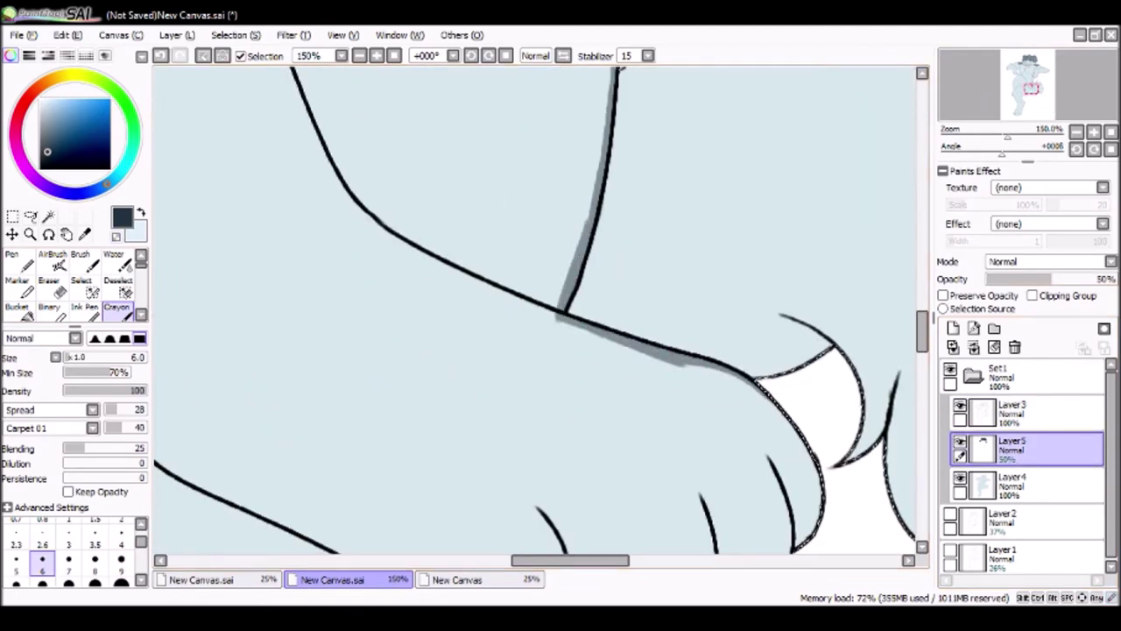
Step: Trace the navy marking's boundary along the raised thigh's contour and its fur tuft
{"action": "scroll", "coordinate": [683, 134], "scroll_direction": "up", "scroll_amount": 5}
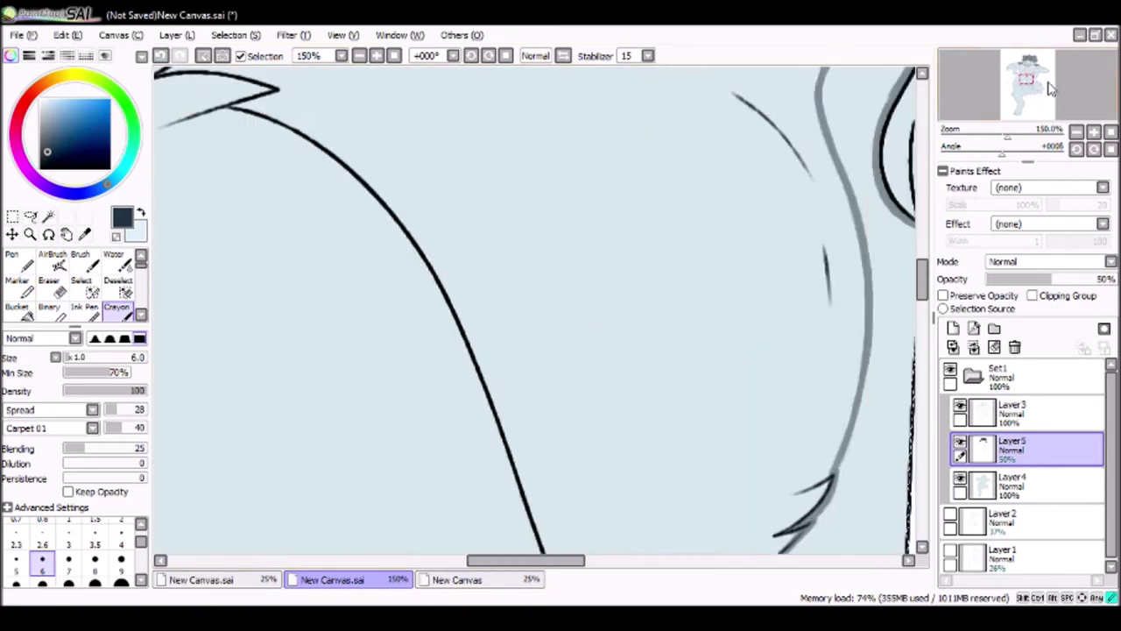
{"action": "mouse_move", "coordinate": [683, 133]}
{"action": "left_mouse_down"}
{"action": "mouse_move", "coordinate": [656, 184]}
{"action": "mouse_move", "coordinate": [685, 176]}
{"action": "mouse_move", "coordinate": [751, 205]}
{"action": "left_mouse_up"}
{"action": "scroll", "coordinate": [751, 205], "scroll_direction": "down", "scroll_amount": 5}
{"action": "left_click_drag", "start_coordinate": [569, 162], "coordinate": [649, 278]}
{"action": "left_click_drag", "start_coordinate": [1067, 111], "coordinate": [1072, 81]}
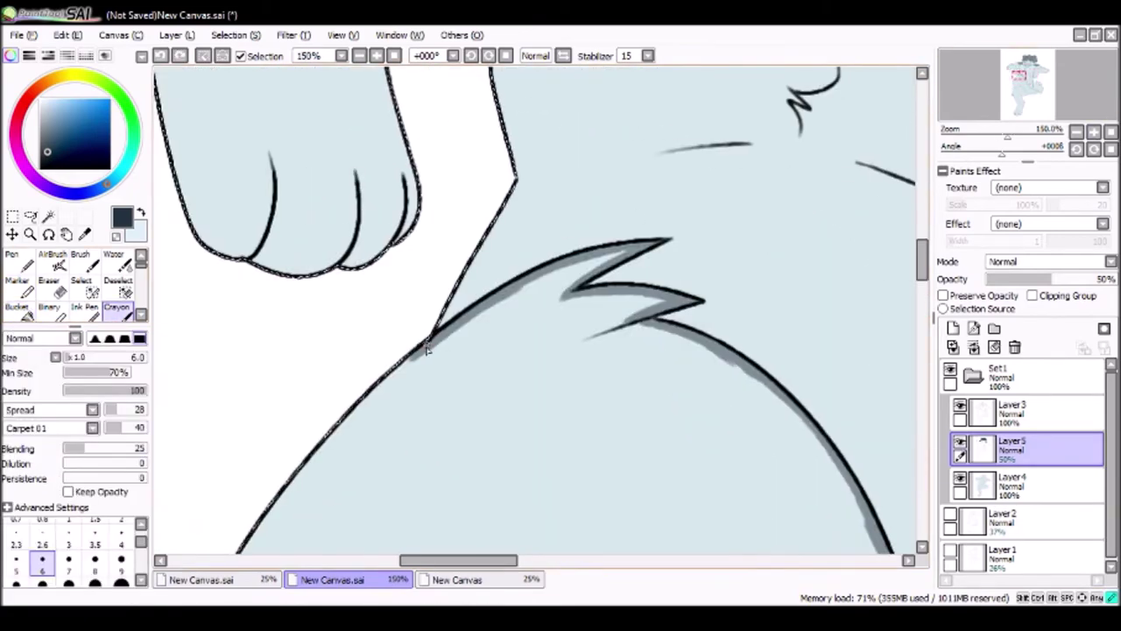
Step: Fill the outlined leg and torso-side markings with navy and restore the layer's opacity to 100%
{"action": "scroll", "coordinate": [427, 349], "scroll_direction": "up", "scroll_amount": 5}
{"action": "key", "text": "g"}
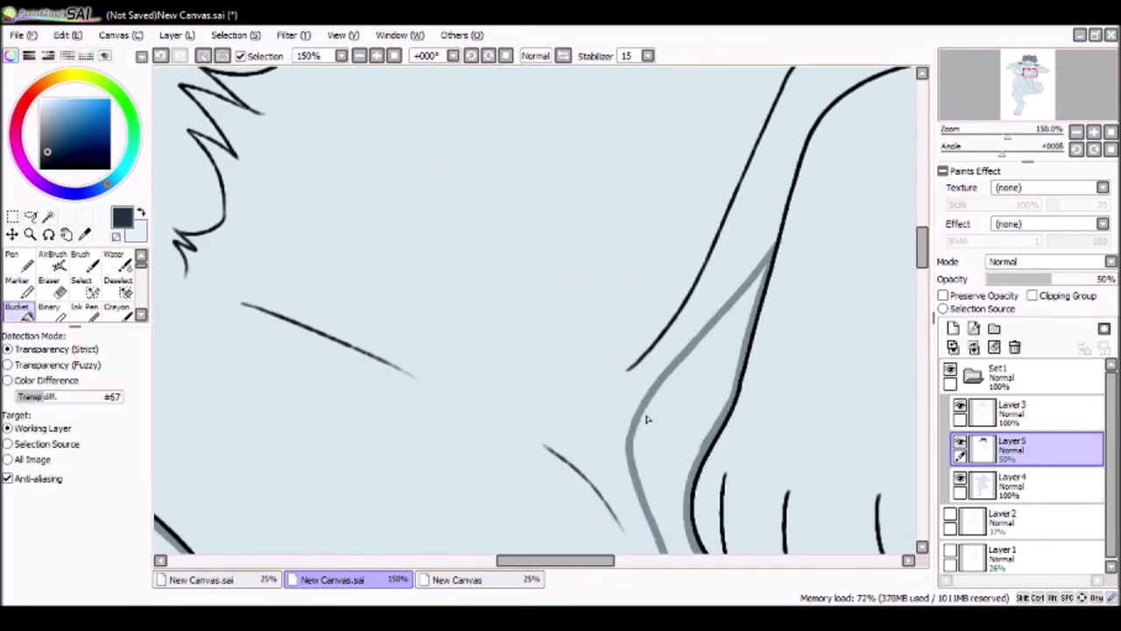
{"action": "left_click", "coordinate": [646, 419]}
{"action": "left_click_drag", "start_coordinate": [1077, 279], "coordinate": [1117, 278]}
{"action": "left_click_drag", "start_coordinate": [1007, 132], "coordinate": [997, 133]}
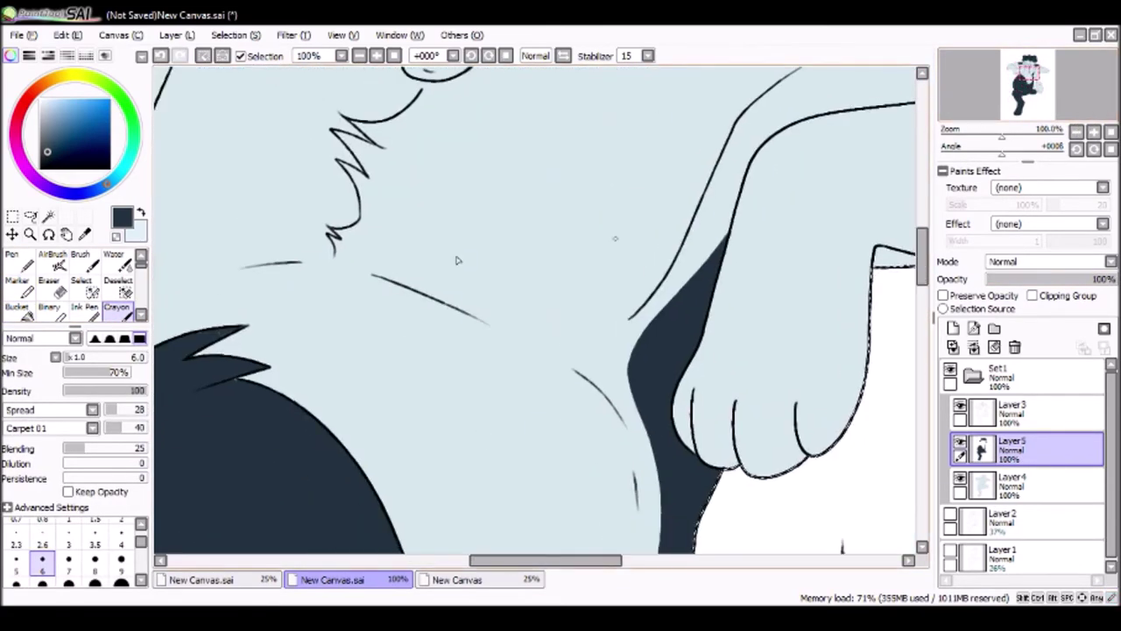
Step: Add a new layer and paint the brown cheek patch below the ear, using the reference sheet's brown
{"action": "scroll", "coordinate": [445, 260], "scroll_direction": "up", "scroll_amount": 10}
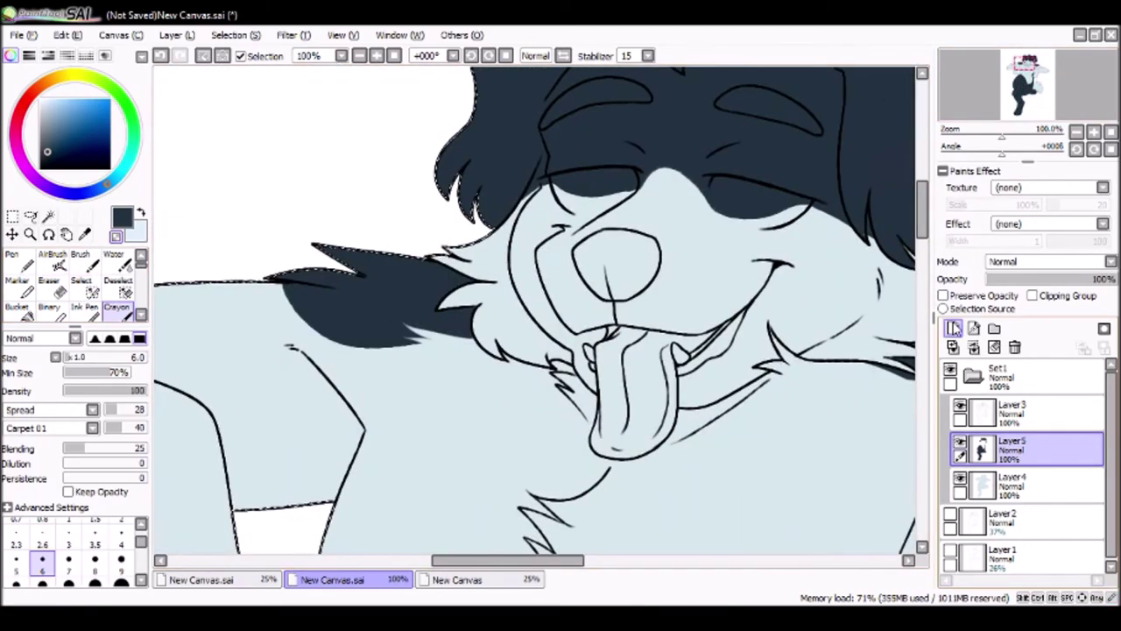
{"action": "left_click", "coordinate": [457, 579]}
{"action": "left_click", "coordinate": [333, 579]}
{"action": "left_click", "coordinate": [953, 327]}
{"action": "left_click_drag", "start_coordinate": [454, 228], "coordinate": [493, 252]}
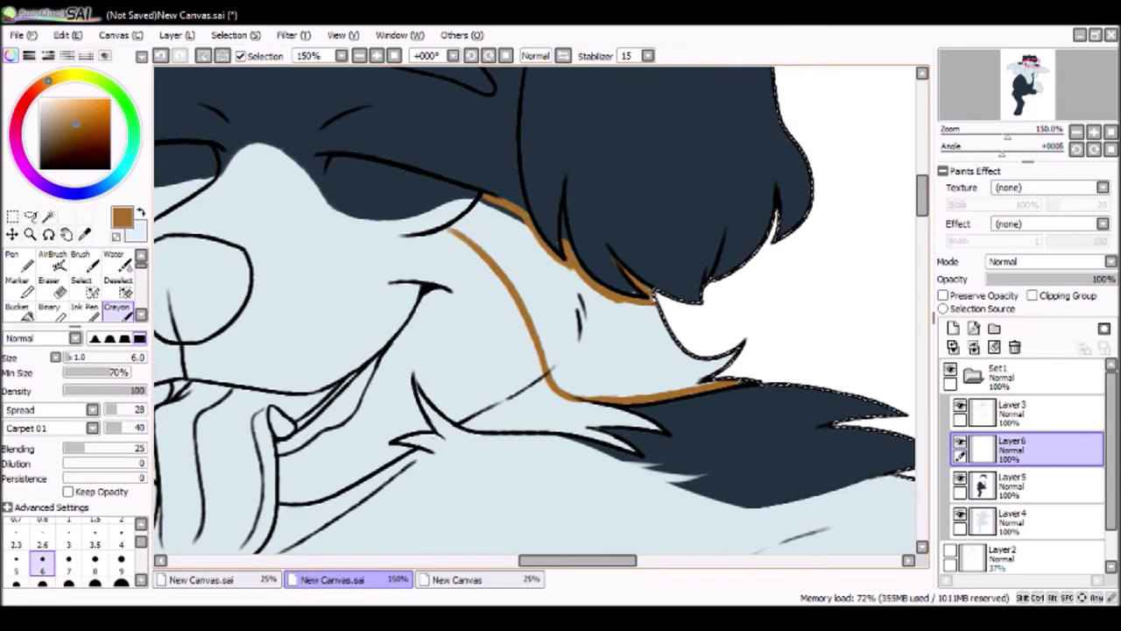
{"action": "left_click", "coordinate": [561, 315]}
Step: Mirror the view, extend the brown cheek marking under the eye on Layer6, and outline the other cheek's patch
{"action": "left_click", "coordinate": [1012, 482]}
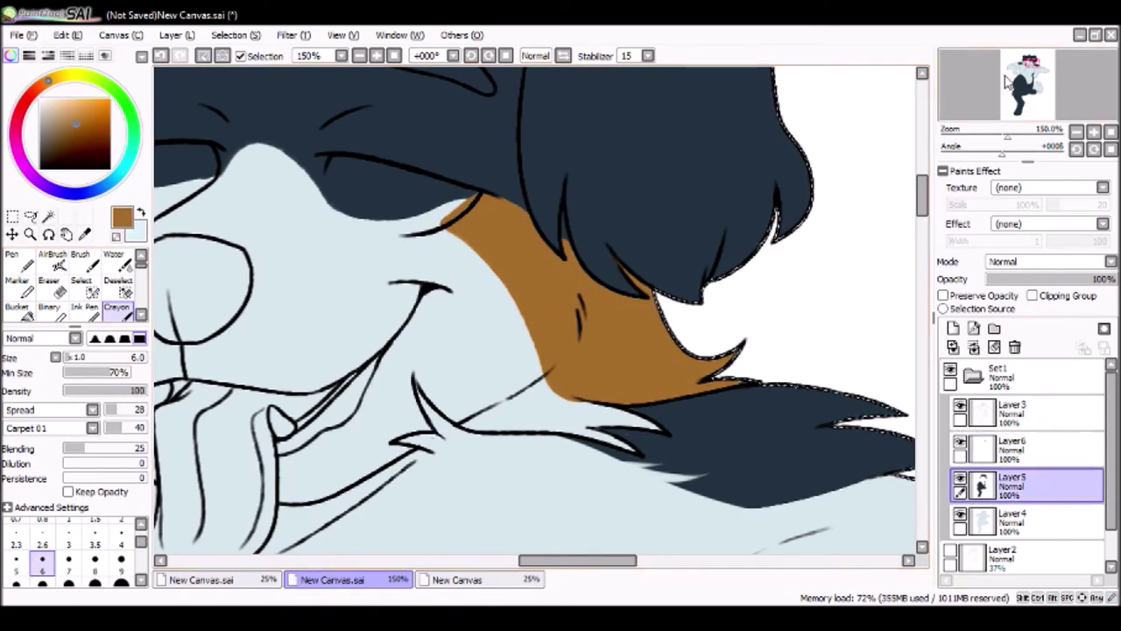
{"action": "key", "text": "h"}
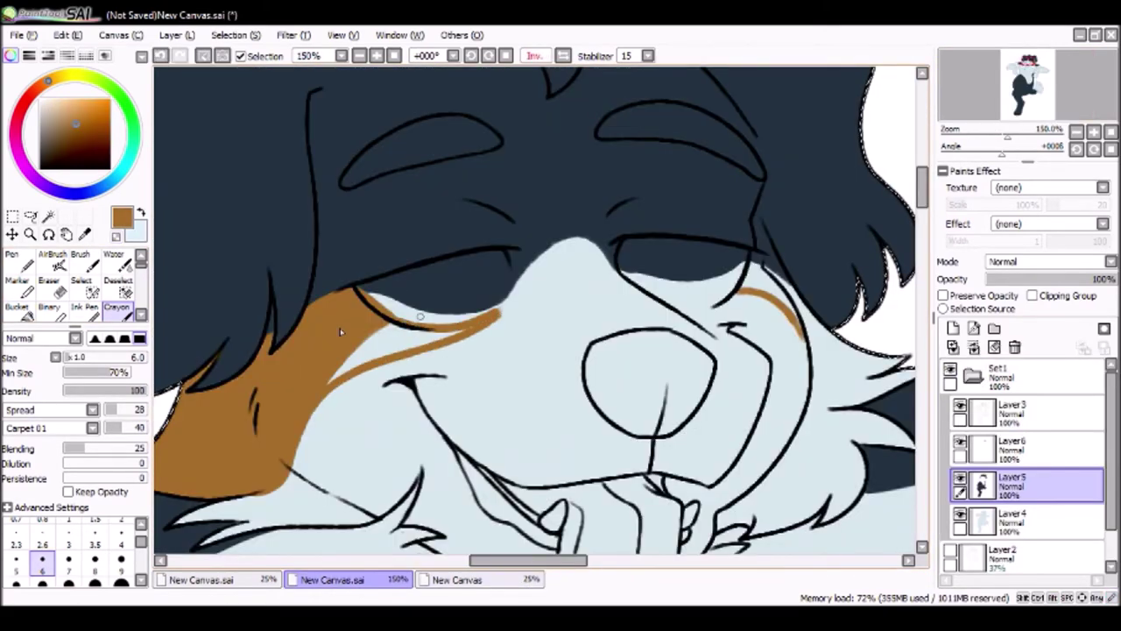
{"action": "key", "text": "ctrl+z"}
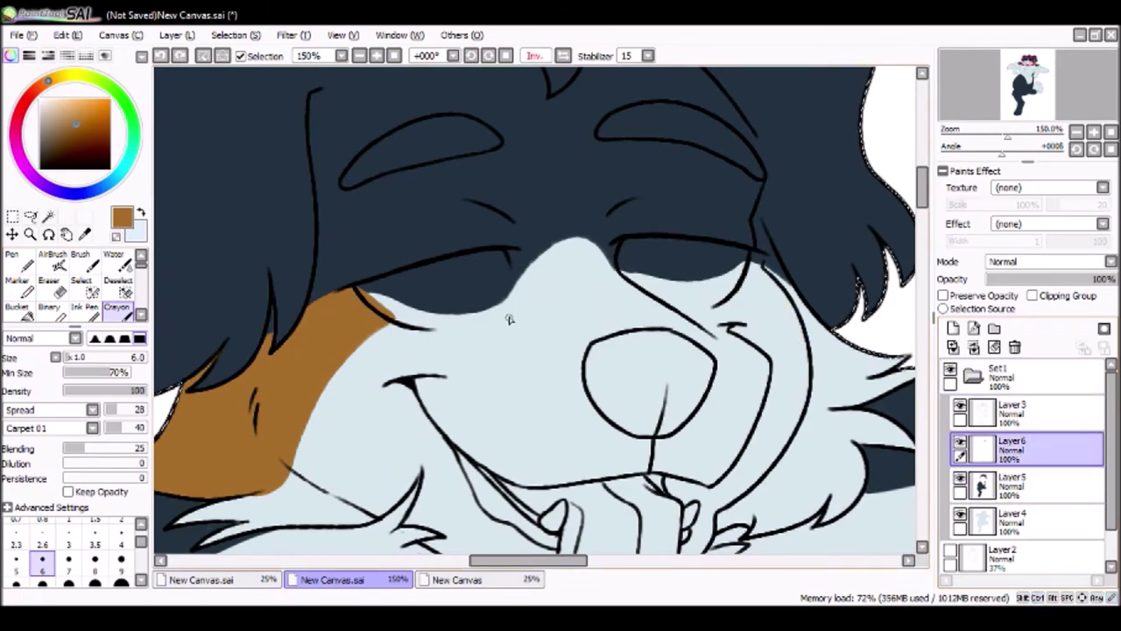
{"action": "scroll", "coordinate": [504, 322], "scroll_direction": "right", "scroll_amount": 3}
{"action": "left_click_drag", "start_coordinate": [495, 313], "coordinate": [615, 323]}
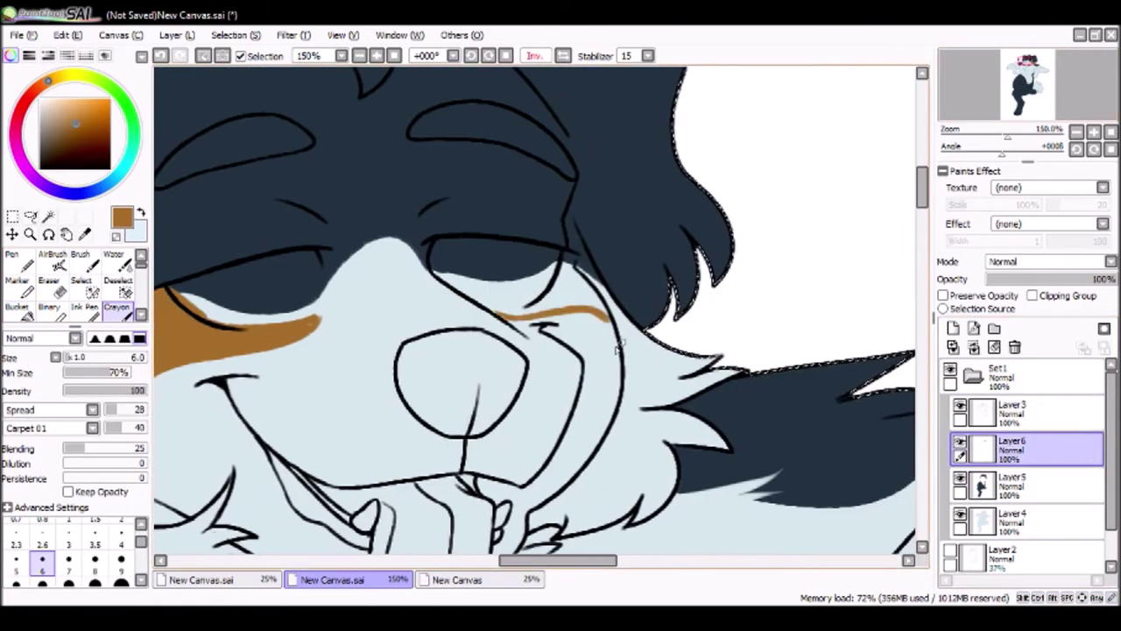
{"action": "left_click_drag", "start_coordinate": [564, 254], "coordinate": [610, 298]}
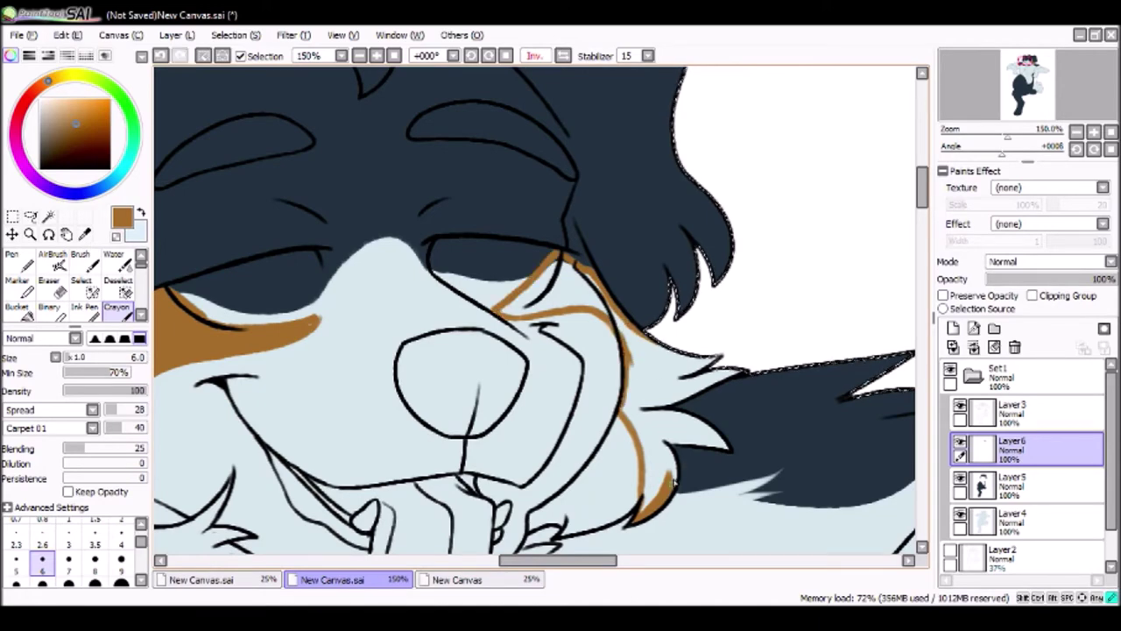
Step: Fill the second cheek's outlined patch with brown and touch up its edge under the eye
{"action": "key", "text": "g"}
{"action": "left_click", "coordinate": [670, 405]}
{"action": "key", "text": "c"}
{"action": "left_click_drag", "start_coordinate": [503, 322], "coordinate": [521, 320]}
{"action": "key", "text": "e"}
{"action": "key", "text": "c"}
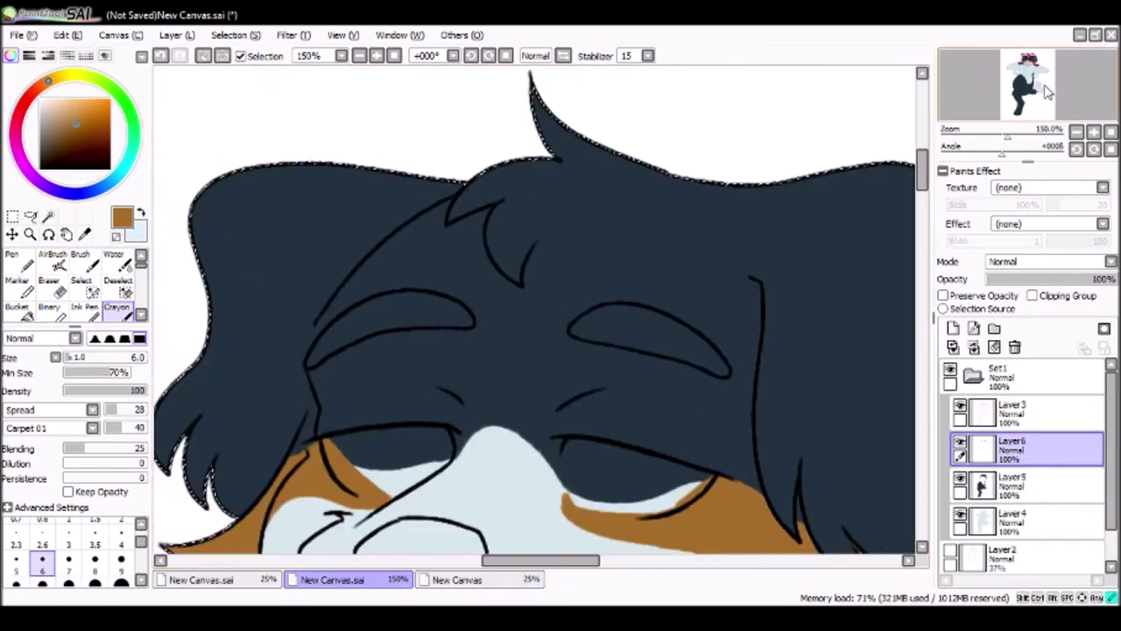
Step: Paint the large brown patch on one ear and the brown tip and spot on the other, following the reference sheet
{"action": "left_click_drag", "start_coordinate": [648, 127], "coordinate": [811, 263]}
{"action": "left_click", "coordinate": [464, 579]}
{"action": "left_click", "coordinate": [333, 579]}
{"action": "left_click", "coordinate": [480, 581]}
{"action": "left_click", "coordinate": [333, 579]}
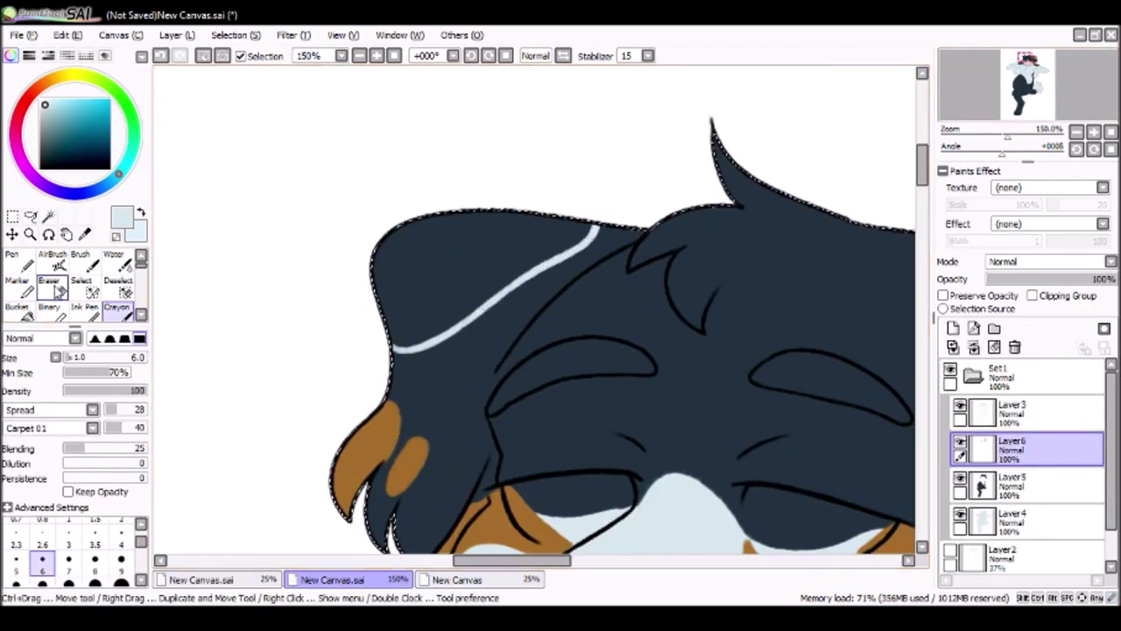
Step: Redo the pale patch on top of one ear and paint two pale oval spots on the other ear
{"action": "key", "text": "ctrl+z"}
{"action": "left_click", "coordinate": [462, 578]}
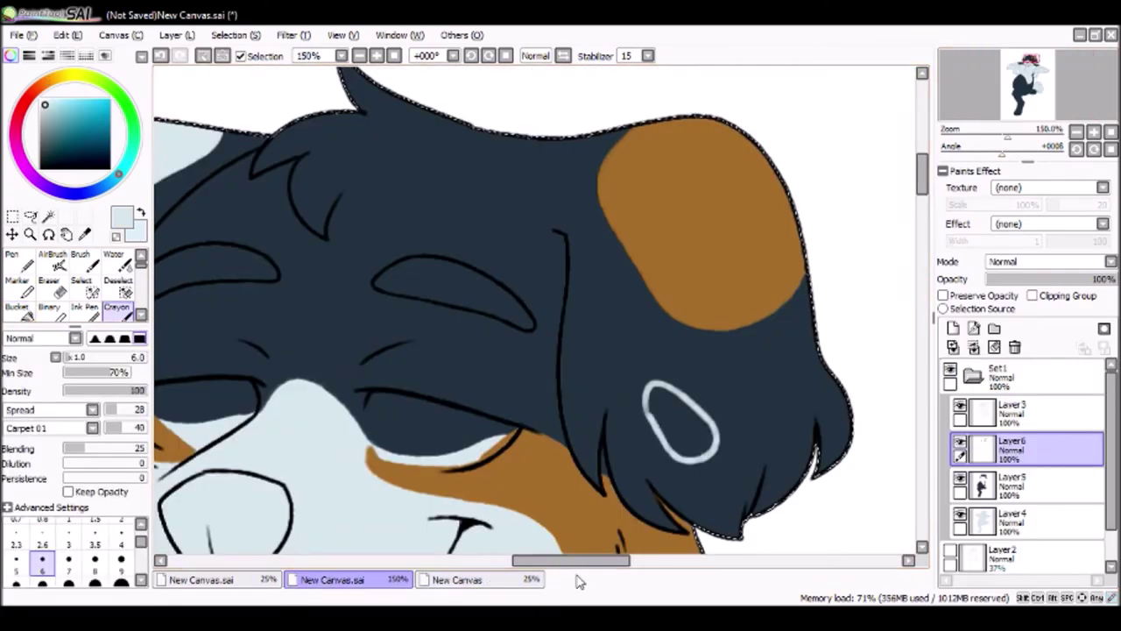
{"action": "left_click_drag", "start_coordinate": [745, 385], "coordinate": [749, 390]}
{"action": "left_click_drag", "start_coordinate": [666, 412], "coordinate": [745, 421]}
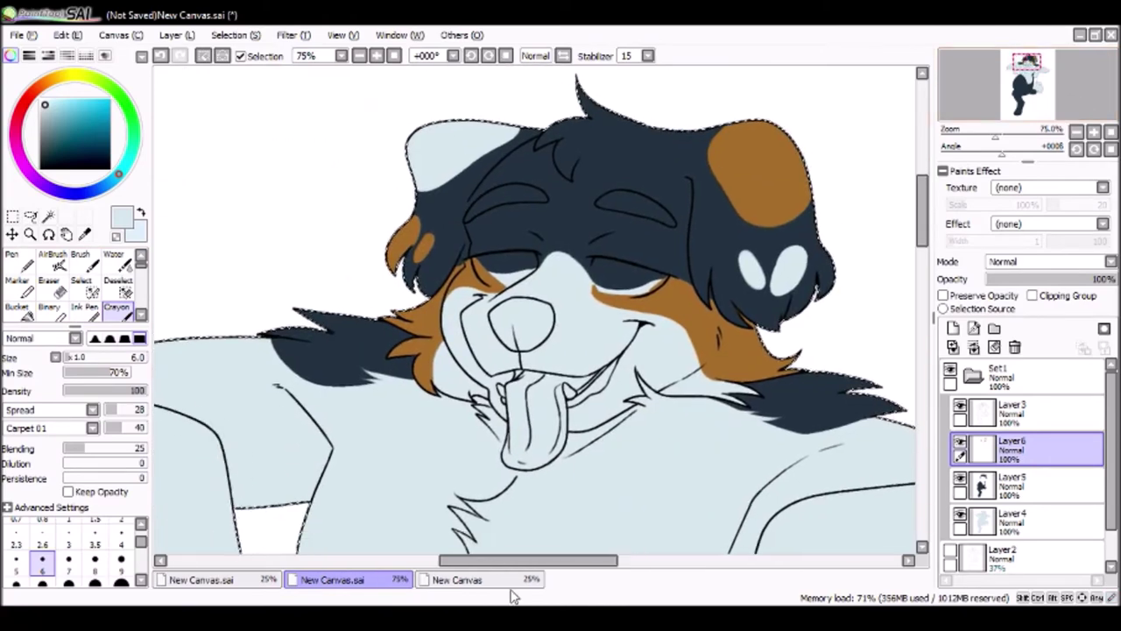
Step: Fill both eyebrow shapes with the Bucket, and reselect the Crayon and Layer6
{"action": "left_click", "coordinate": [17, 307]}
{"action": "left_click", "coordinate": [1012, 410]}
{"action": "left_click", "coordinate": [508, 202]}
{"action": "left_click", "coordinate": [635, 207]}
{"action": "left_click", "coordinate": [116, 306]}
{"action": "left_click", "coordinate": [999, 372]}
{"action": "left_click", "coordinate": [1011, 447]}
Step: Draw the brown marking's upper edge across the supporting leg below the knee and fill the lower leg brown
{"action": "scroll", "coordinate": [743, 175], "scroll_direction": "down", "scroll_amount": 5}
{"action": "key", "text": "ctrl+z"}
{"action": "left_click_drag", "start_coordinate": [386, 254], "coordinate": [614, 255]}
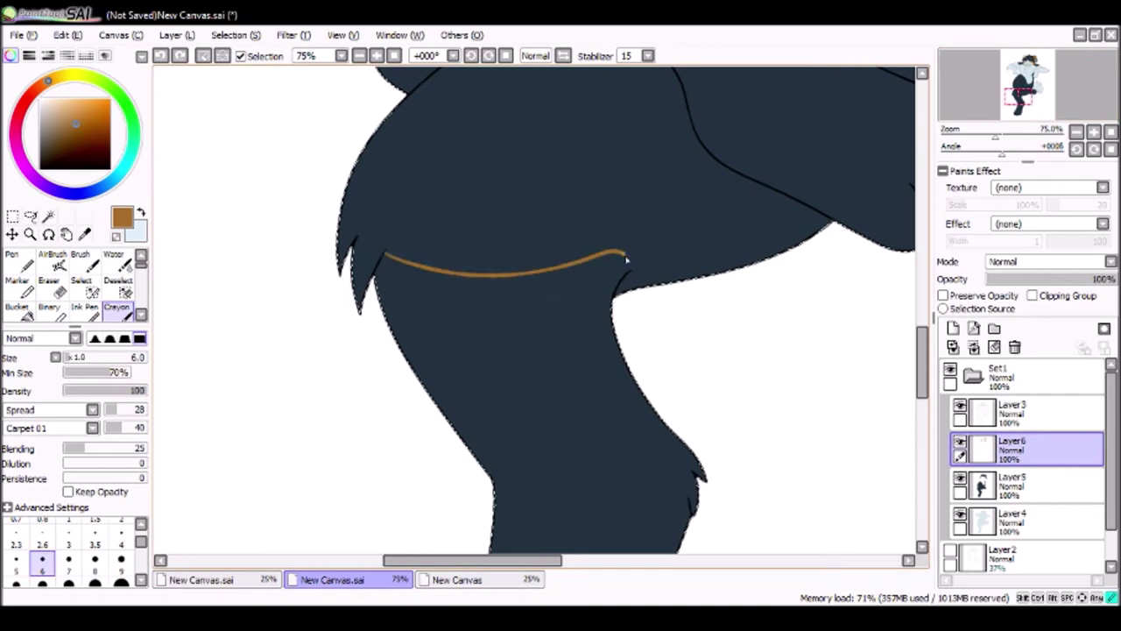
{"action": "left_click", "coordinate": [611, 320]}
{"action": "scroll", "coordinate": [542, 185], "scroll_direction": "up", "scroll_amount": 5}
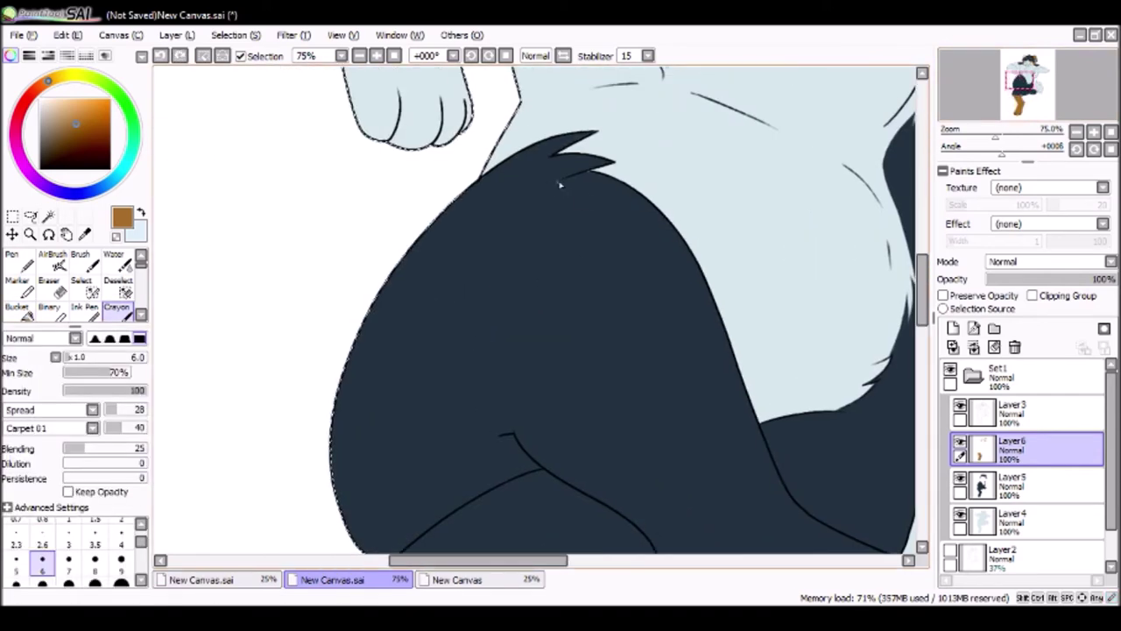
Step: Redraw the brown marking's curved edge across the raised thigh from the knee tuft to the inner leg fold
{"action": "key", "text": "ctrl+z"}
{"action": "scroll", "coordinate": [515, 435], "scroll_direction": "left", "scroll_amount": 2}
{"action": "mouse_move", "coordinate": [639, 177]}
{"action": "left_mouse_down"}
{"action": "mouse_move", "coordinate": [570, 429]}
{"action": "mouse_move", "coordinate": [661, 175]}
{"action": "left_mouse_up"}
{"action": "key", "text": "ctrl+z"}
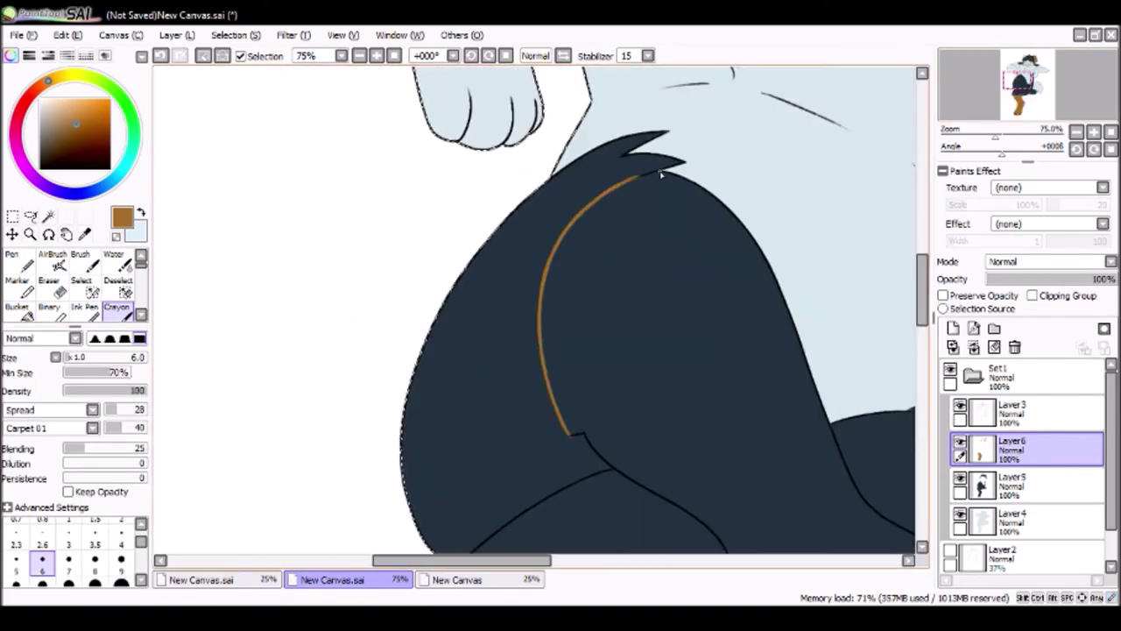
{"action": "key", "text": "ctrl+z"}
Step: Trace the brown marking along both line-art edges of the raised lower leg and fill the enclosed area brown
{"action": "key", "text": "ctrl+plus"}
{"action": "mouse_move", "coordinate": [401, 538]}
{"action": "left_mouse_down"}
{"action": "mouse_move", "coordinate": [513, 312]}
{"action": "mouse_move", "coordinate": [613, 290]}
{"action": "mouse_move", "coordinate": [709, 295]}
{"action": "mouse_move", "coordinate": [736, 311]}
{"action": "left_mouse_up"}
{"action": "key", "text": "ctrl+plus"}
{"action": "left_click_drag", "start_coordinate": [1018, 107], "coordinate": [1024, 114]}
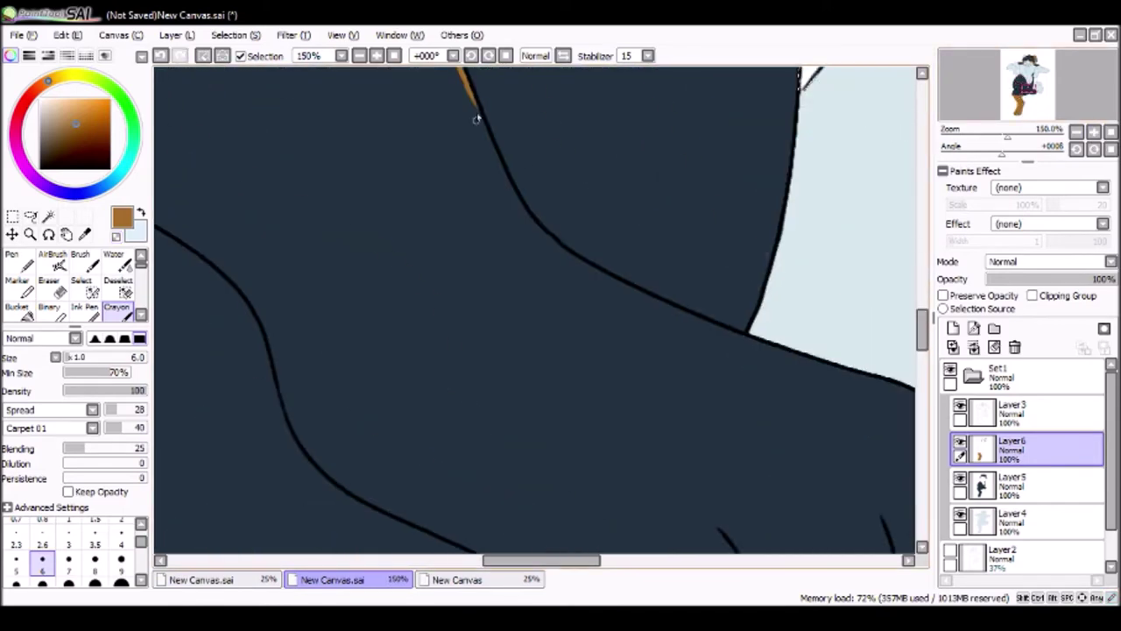
{"action": "mouse_move", "coordinate": [610, 277]}
{"action": "left_mouse_down"}
{"action": "mouse_move", "coordinate": [553, 199]}
{"action": "mouse_move", "coordinate": [682, 238]}
{"action": "mouse_move", "coordinate": [782, 300]}
{"action": "mouse_move", "coordinate": [467, 181]}
{"action": "left_mouse_up"}
{"action": "key", "text": "ctrl+z"}
{"action": "left_click_drag", "start_coordinate": [777, 409], "coordinate": [467, 208]}
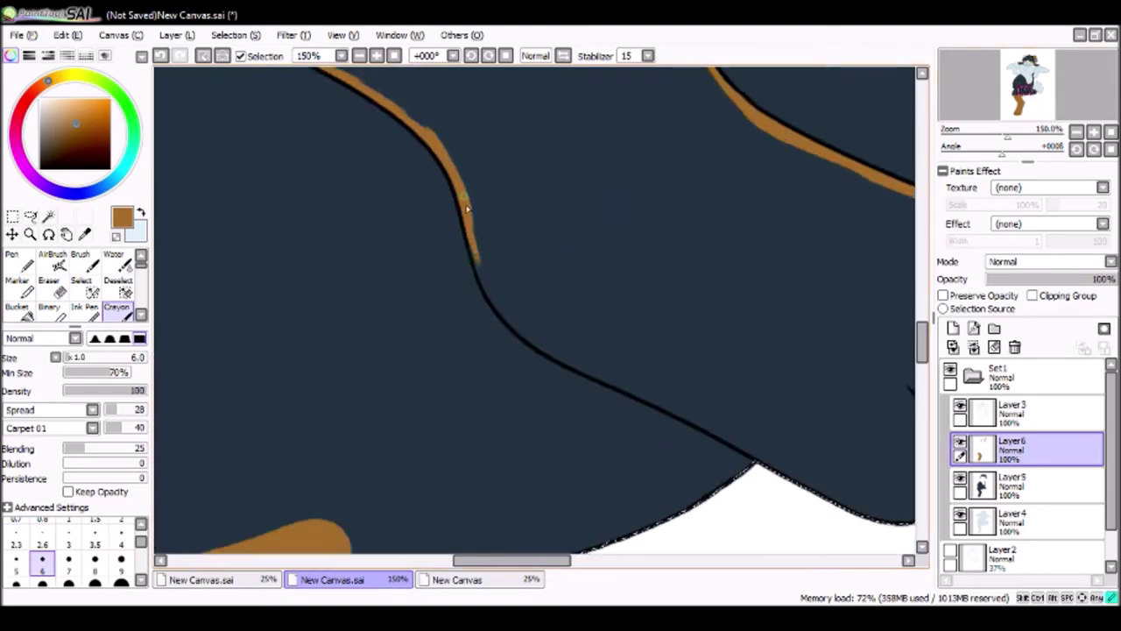
{"action": "left_click_drag", "start_coordinate": [701, 424], "coordinate": [383, 281]}
{"action": "key", "text": "e"}
{"action": "scroll", "coordinate": [639, 161], "scroll_direction": "down", "scroll_amount": 2}
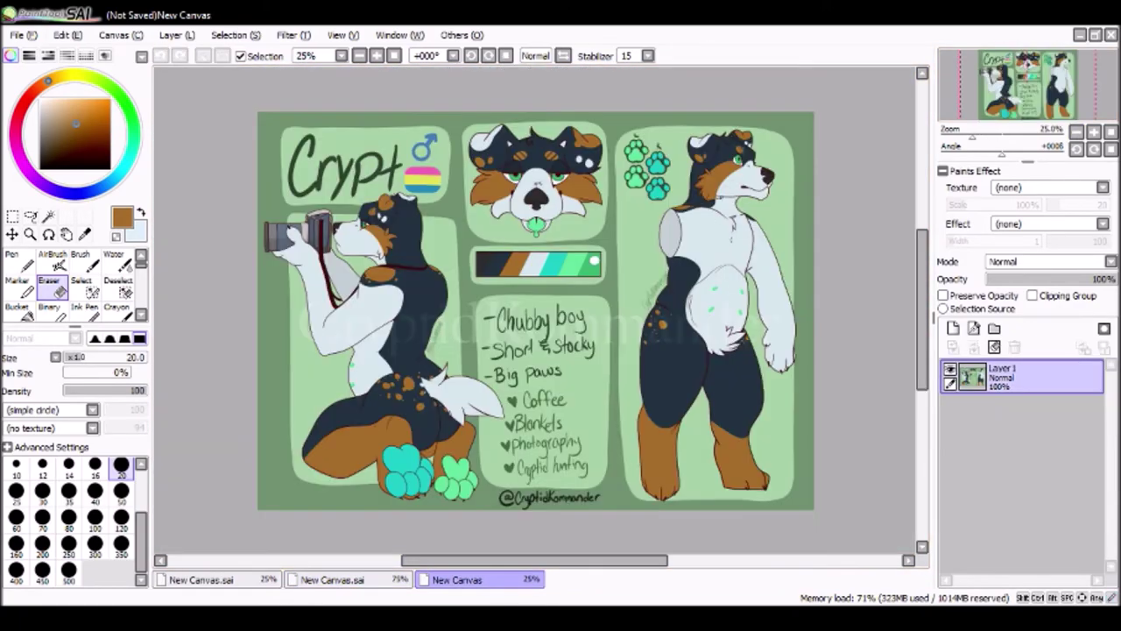
Step: Paint and fill brown round spots of varying sizes on the dark hip beside the tail, following the reference sheet
{"action": "left_click", "coordinate": [366, 582]}
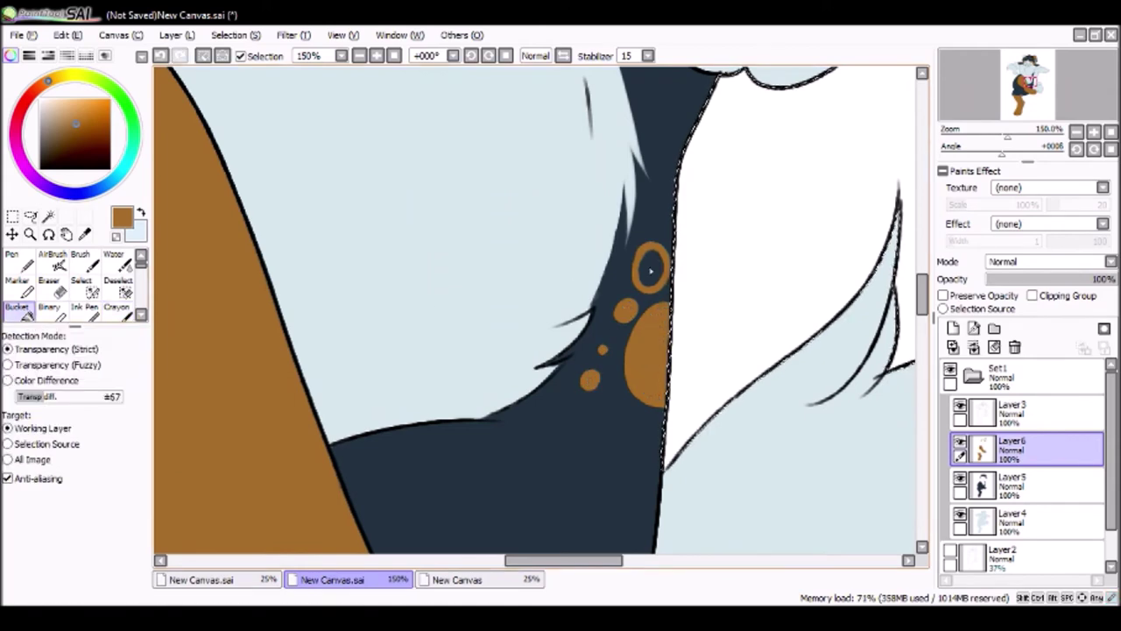
{"action": "key", "text": "c"}
{"action": "key", "text": "bracketleft"}
{"action": "key", "text": "bracketleft"}
{"action": "key", "text": "bracketleft"}
{"action": "left_click", "coordinate": [464, 579]}
{"action": "left_click", "coordinate": [342, 579]}
{"action": "scroll", "coordinate": [534, 307], "scroll_direction": "down", "scroll_amount": 5}
{"action": "mouse_move", "coordinate": [585, 226]}
{"action": "left_mouse_down"}
{"action": "mouse_move", "coordinate": [552, 331]}
{"action": "mouse_move", "coordinate": [586, 223]}
{"action": "left_mouse_up"}
{"action": "key", "text": "g"}
{"action": "left_click", "coordinate": [587, 271]}
{"action": "key", "text": "c"}
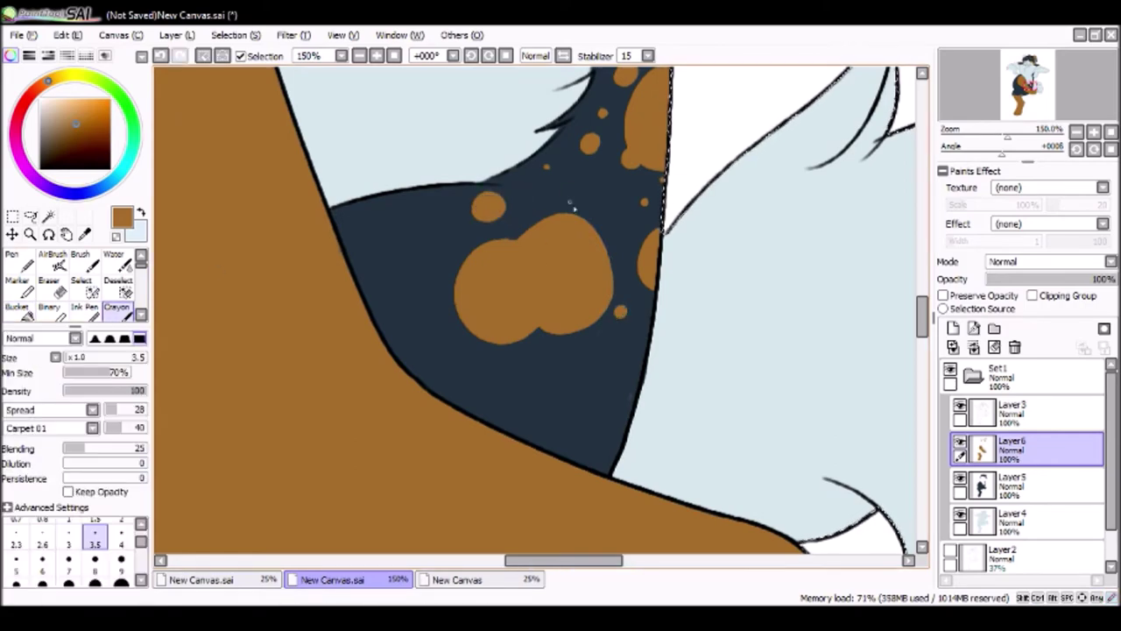
Step: Add a new layer and paint two slanted oval belly spots in light green sampled from the reference sheet
{"action": "left_click", "coordinate": [953, 328]}
{"action": "scroll", "coordinate": [1066, 93], "scroll_direction": "down", "scroll_amount": 5}
{"action": "scroll", "coordinate": [1066, 94], "scroll_direction": "up", "scroll_amount": 4}
{"action": "left_click_drag", "start_coordinate": [1066, 94], "coordinate": [1032, 99]}
{"action": "left_click", "coordinate": [464, 579]}
{"action": "scroll", "coordinate": [535, 306], "scroll_direction": "up", "scroll_amount": 3}
{"action": "left_click", "coordinate": [656, 168], "text": "alt"}
{"action": "left_click", "coordinate": [342, 579]}
{"action": "scroll", "coordinate": [662, 314], "scroll_direction": "down", "scroll_amount": 3}
{"action": "left_click_drag", "start_coordinate": [973, 114], "coordinate": [970, 125]}
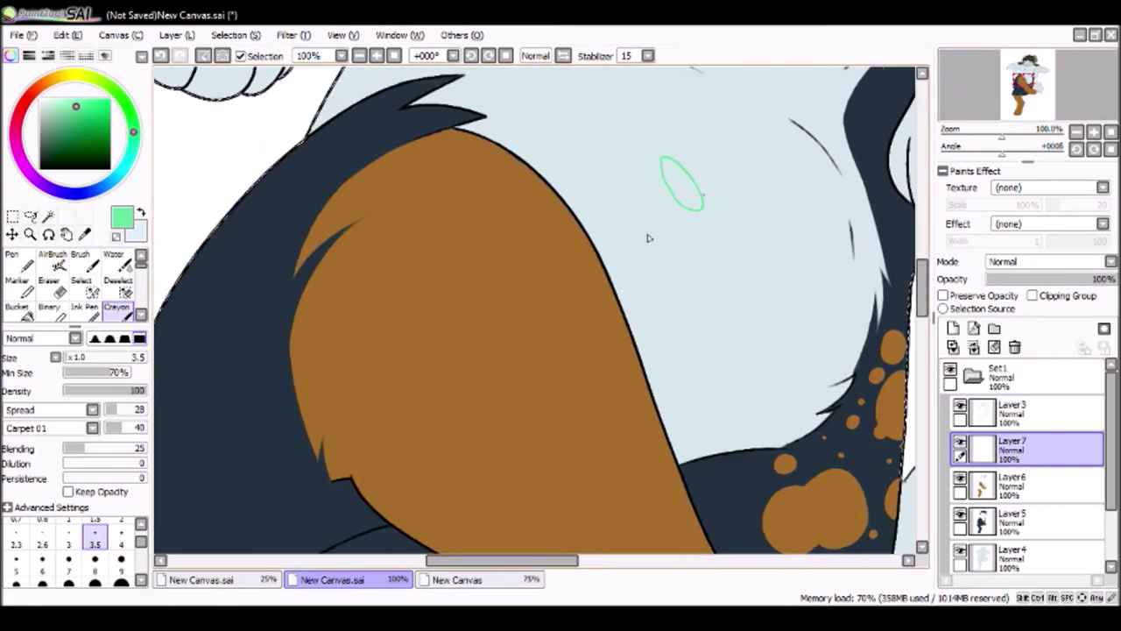
{"action": "scroll", "coordinate": [692, 328], "scroll_direction": "up", "scroll_amount": 1}
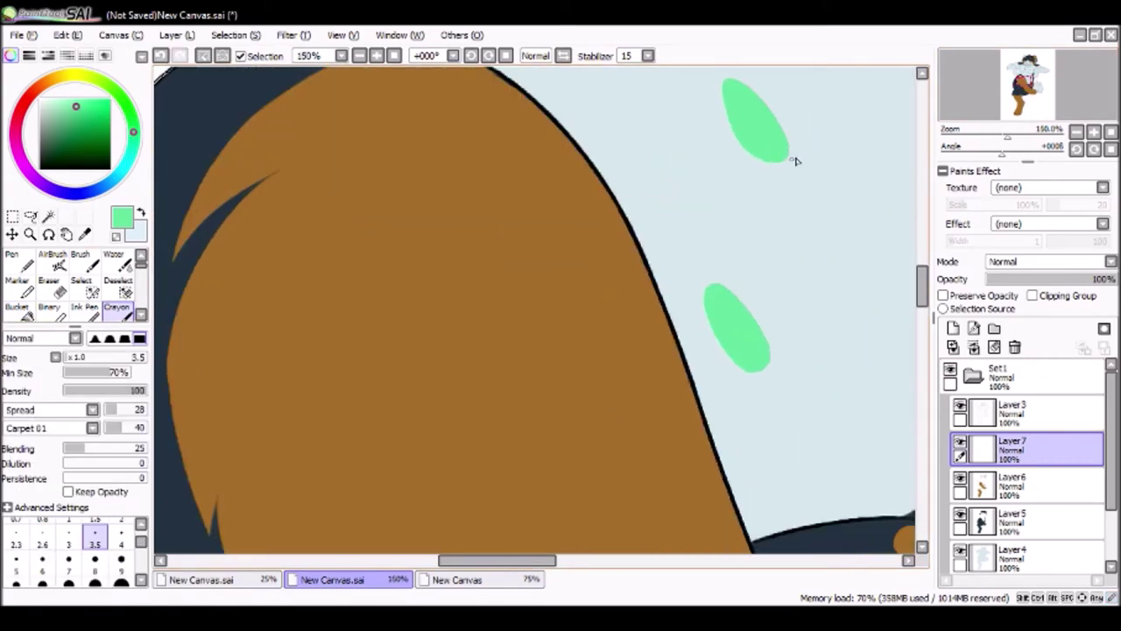
{"action": "scroll", "coordinate": [777, 165], "scroll_direction": "down", "scroll_amount": 2}
Step: Select the enclosed nose and tongue areas with the Magic Wand after comparing with the reference sheet
{"action": "left_click", "coordinate": [464, 579]}
{"action": "left_click", "coordinate": [342, 579]}
{"action": "left_click", "coordinate": [1009, 480]}
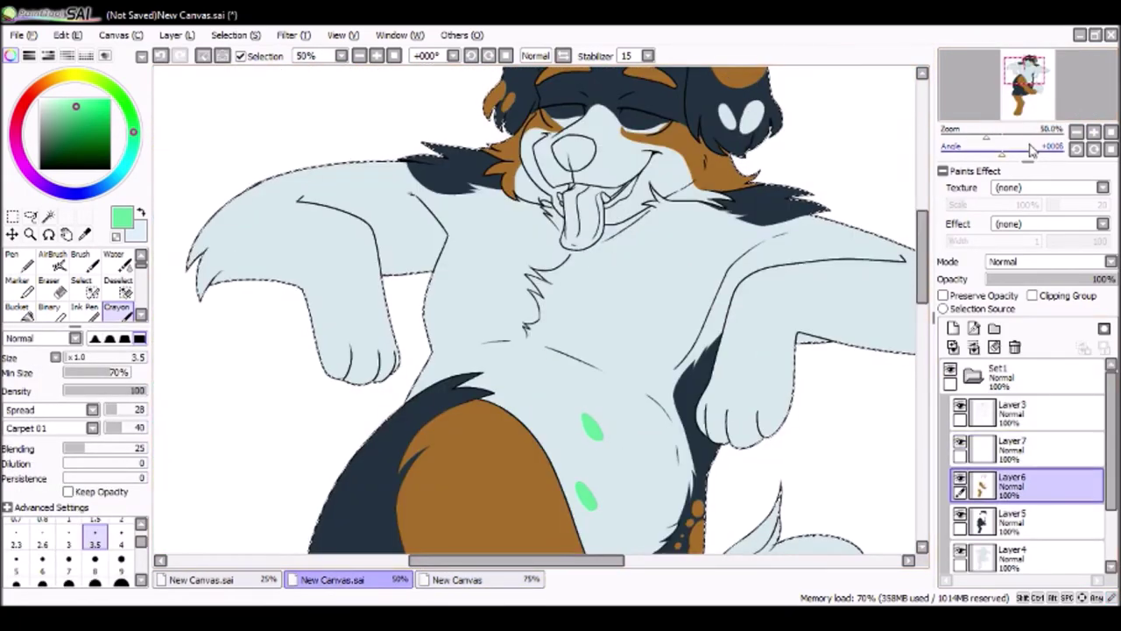
{"action": "scroll", "coordinate": [526, 263], "scroll_direction": "up", "scroll_amount": 3}
{"action": "key", "text": "ctrl+Tab"}
{"action": "key", "text": "ctrl+Tab"}
{"action": "left_click_drag", "start_coordinate": [412, 289], "coordinate": [85, 226]}
{"action": "left_click", "coordinate": [48, 217]}
{"action": "left_click", "coordinate": [512, 123]}
{"action": "left_click", "coordinate": [525, 333]}
Step: Fill the tongue light green and the nose dark grey, sampling colour from the reference sheet
{"action": "left_click", "coordinate": [17, 307]}
{"action": "key", "text": "ctrl+Tab"}
{"action": "left_click", "coordinate": [742, 85], "text": "alt"}
{"action": "key", "text": "ctrl+Tab"}
{"action": "left_click", "coordinate": [508, 114]}
Step: Select the mouth interior with the Magic Wand and fill it dark grey on its own layer below the tongue
{"action": "left_click", "coordinate": [1012, 485]}
{"action": "left_click", "coordinate": [48, 217]}
{"action": "left_click", "coordinate": [651, 256]}
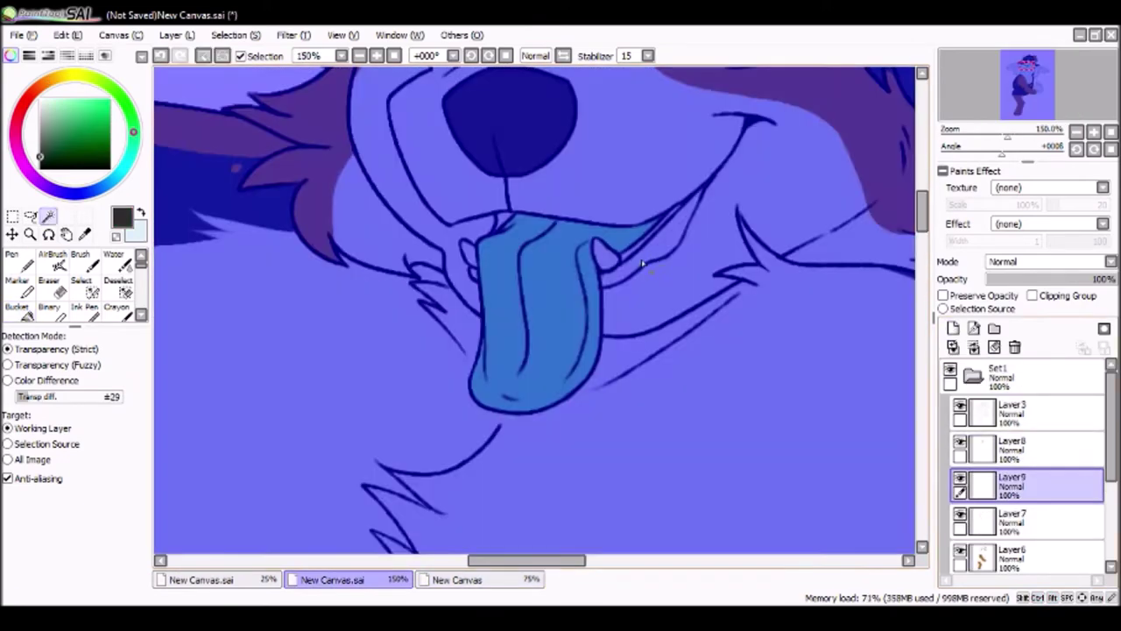
{"action": "left_click", "coordinate": [504, 331]}
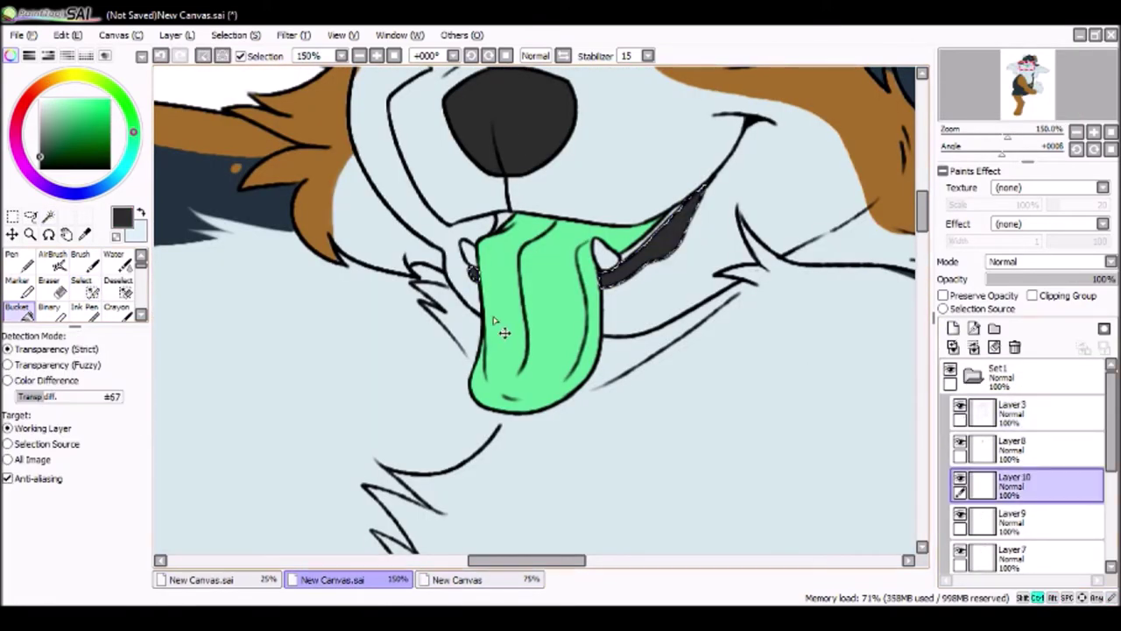
Step: Brush a selection over the remaining gaps at both mouth corners with the 4 px Select tool and fill them
{"action": "left_click", "coordinate": [1011, 412]}
{"action": "key", "text": "ctrl+plus"}
{"action": "left_click", "coordinate": [80, 280]}
{"action": "left_click_drag", "start_coordinate": [754, 175], "coordinate": [823, 105]}
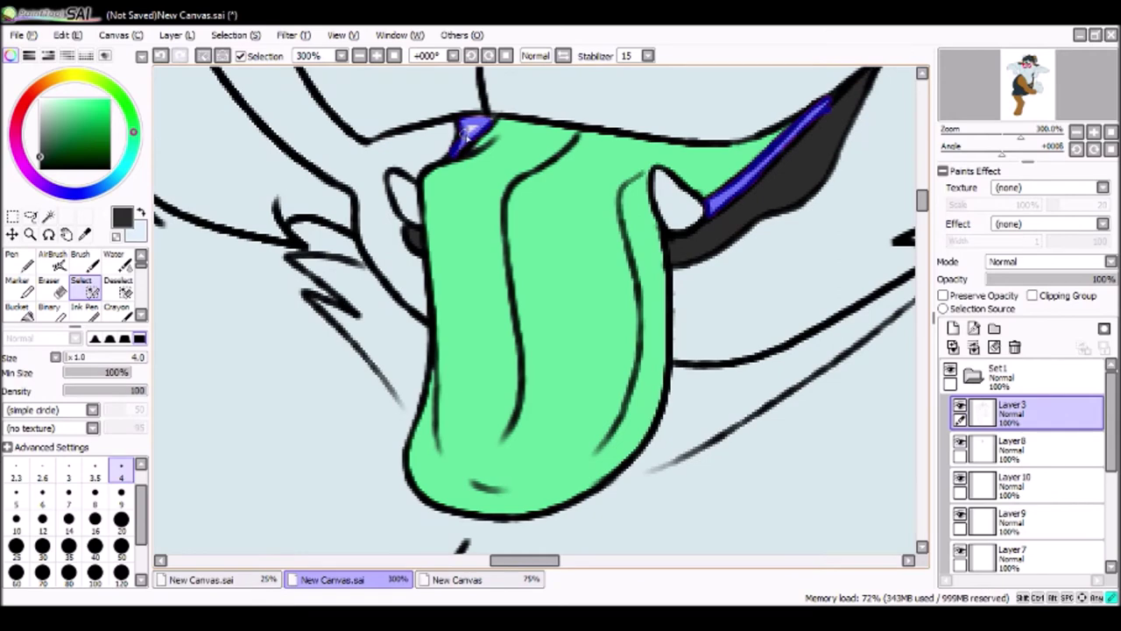
{"action": "left_click", "coordinate": [17, 307]}
{"action": "left_click", "coordinate": [1011, 449]}
{"action": "key", "text": "ctrl+Tab"}
{"action": "key", "text": "ctrl+shift+Tab"}
{"action": "key", "text": "ctrl+d"}
Step: Select both fangs, fill them pale cream on a new layer, and reselect the Crayon and Layer10
{"action": "key", "text": "ctrl+shift+n"}
{"action": "left_click", "coordinate": [398, 197]}
{"action": "left_click", "coordinate": [678, 197], "text": "shift"}
{"action": "left_click", "coordinate": [39, 160]}
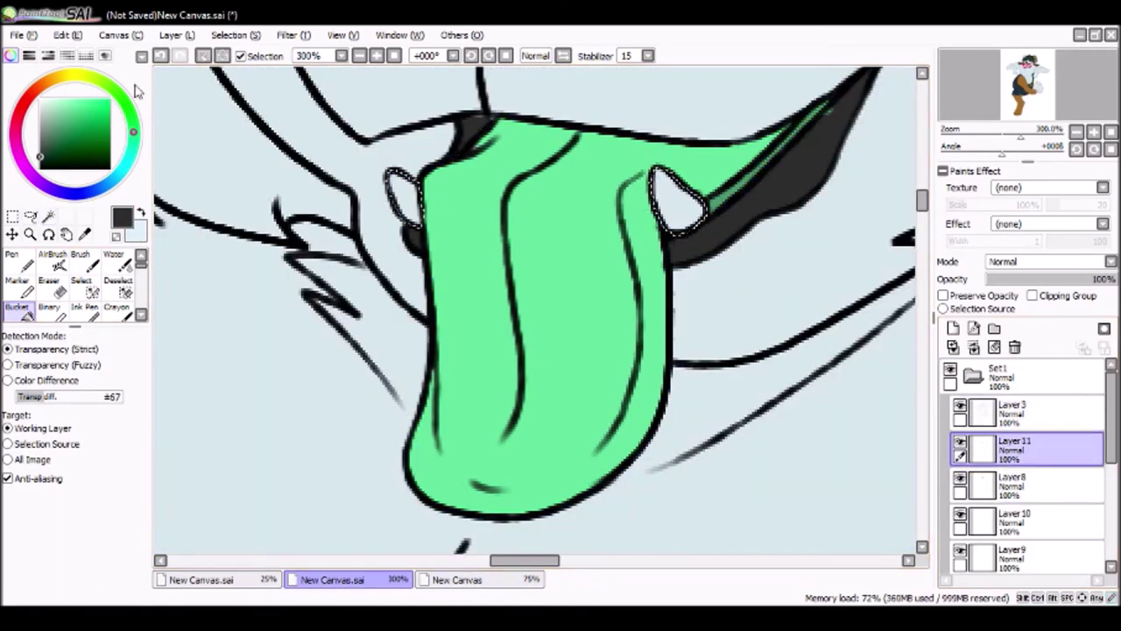
{"action": "left_click", "coordinate": [60, 77]}
{"action": "left_click", "coordinate": [48, 98]}
{"action": "left_click", "coordinate": [403, 198]}
{"action": "key", "text": "ctrl+d"}
{"action": "left_click", "coordinate": [117, 307]}
{"action": "left_click", "coordinate": [1012, 484]}
{"action": "left_click", "coordinate": [988, 523]}
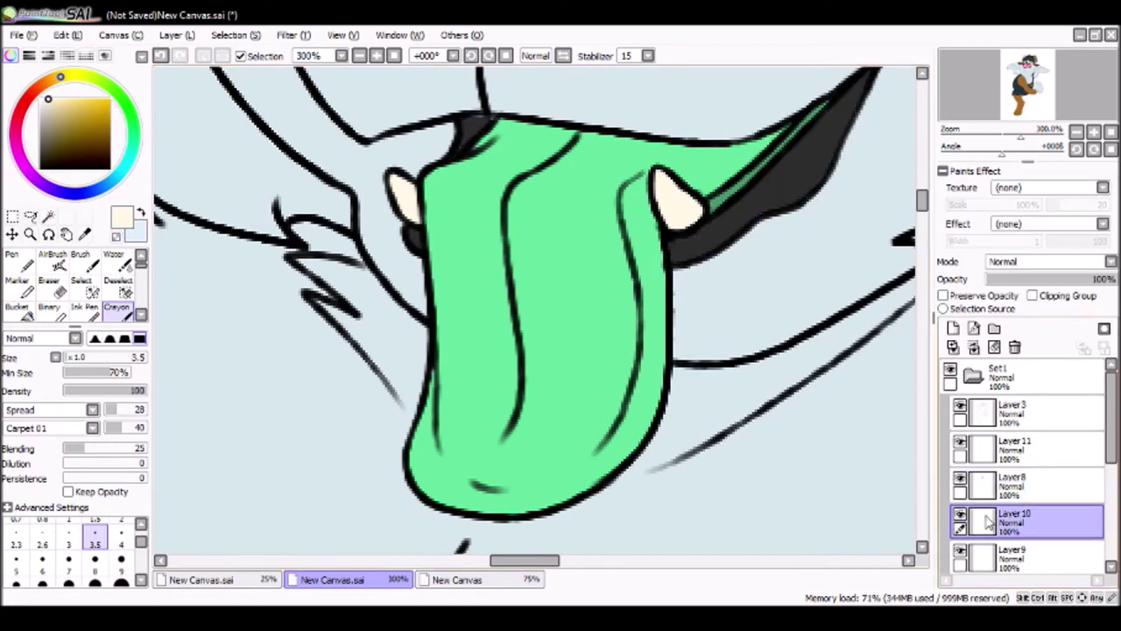
Step: Examine the whole figure's flat colours and compare them with the reference sheet
{"action": "key", "text": "minus"}
{"action": "key", "text": "minus"}
{"action": "key", "text": "minus"}
{"action": "key", "text": "minus"}
{"action": "key", "text": "minus"}
{"action": "key", "text": "minus"}
{"action": "key", "text": "minus"}
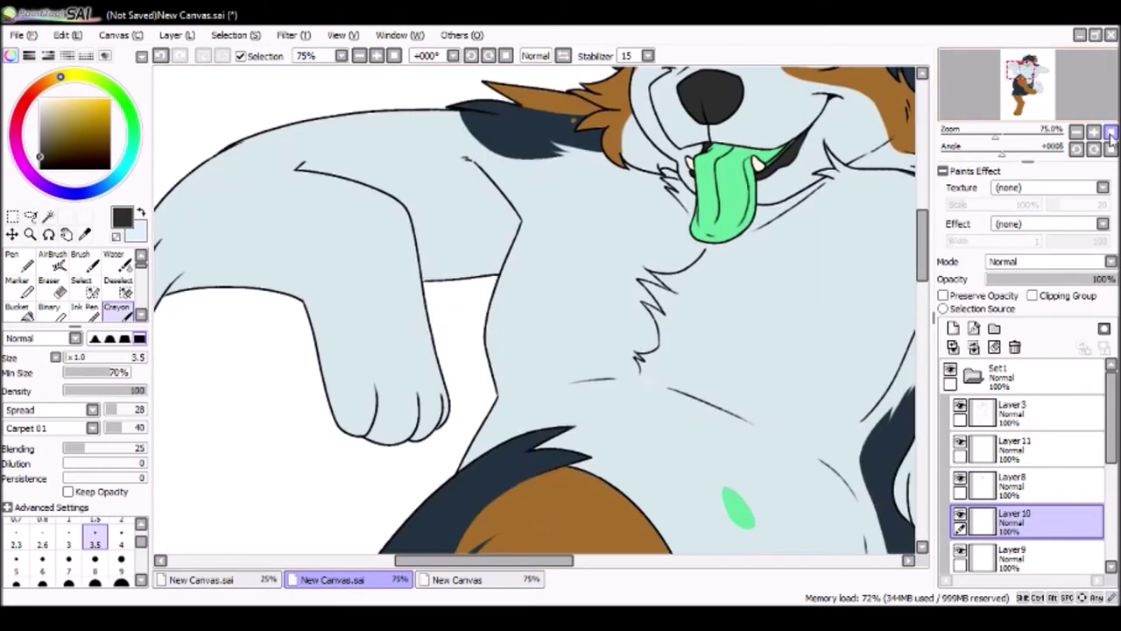
{"action": "key", "text": "ctrl+Tab"}
{"action": "left_click", "coordinate": [381, 582]}
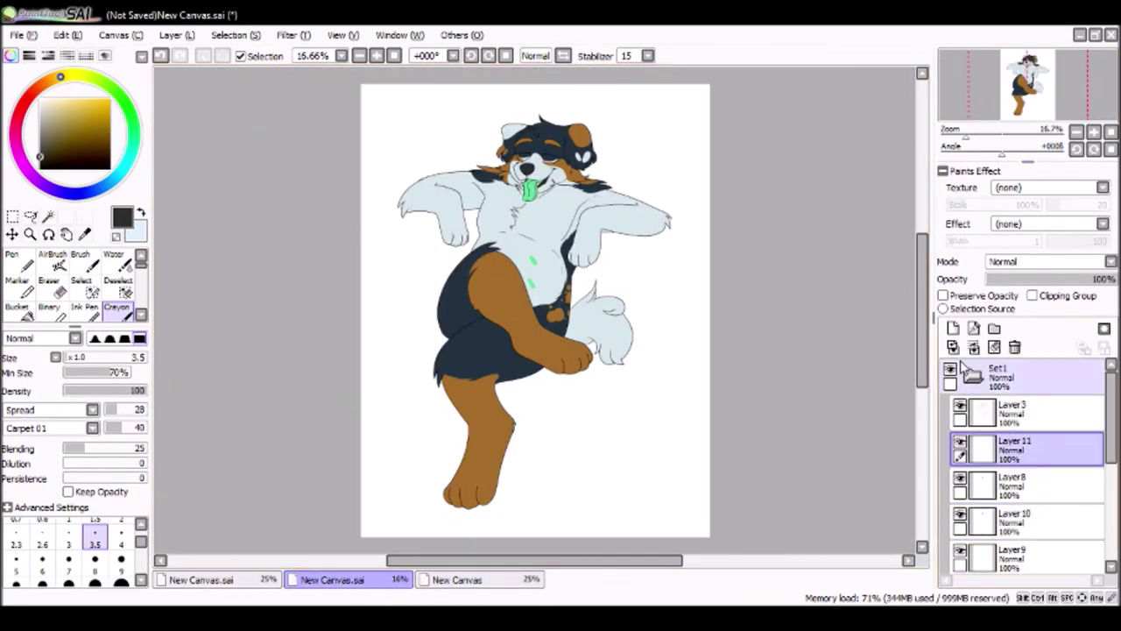
Step: Outline and fill the whites of the eyes in very light grey on a new layer
{"action": "key", "text": "plus"}
{"action": "key", "text": "plus"}
{"action": "key", "text": "plus"}
{"action": "key", "text": "plus"}
{"action": "key", "text": "plus"}
{"action": "key", "text": "plus"}
{"action": "key", "text": "plus"}
{"action": "left_click_drag", "start_coordinate": [393, 400], "coordinate": [343, 401]}
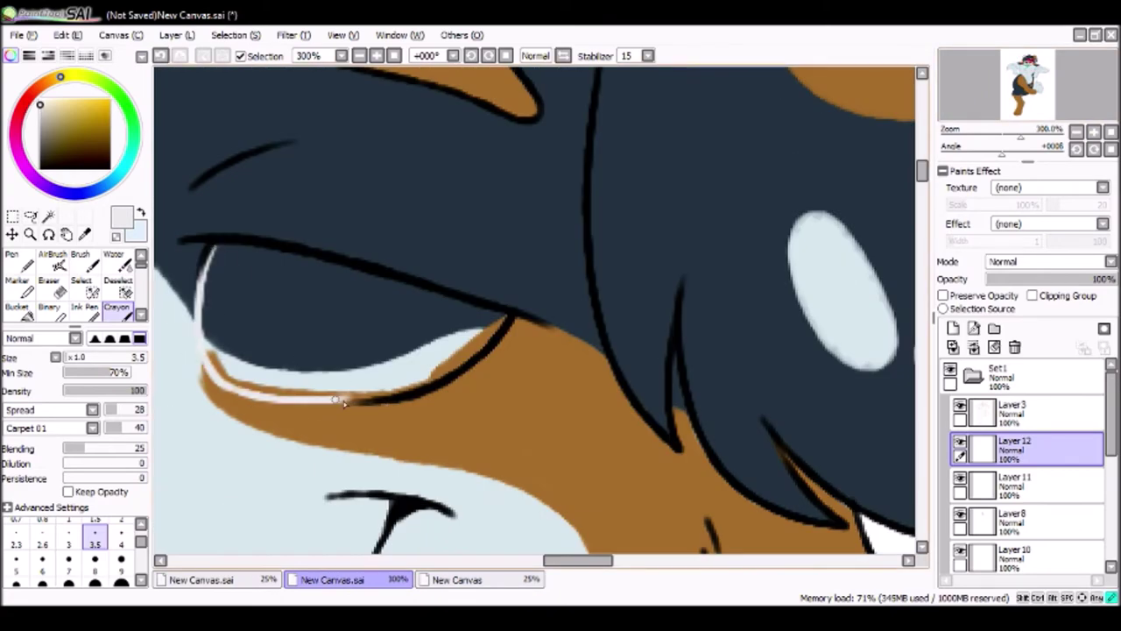
{"action": "left_click", "coordinate": [435, 287]}
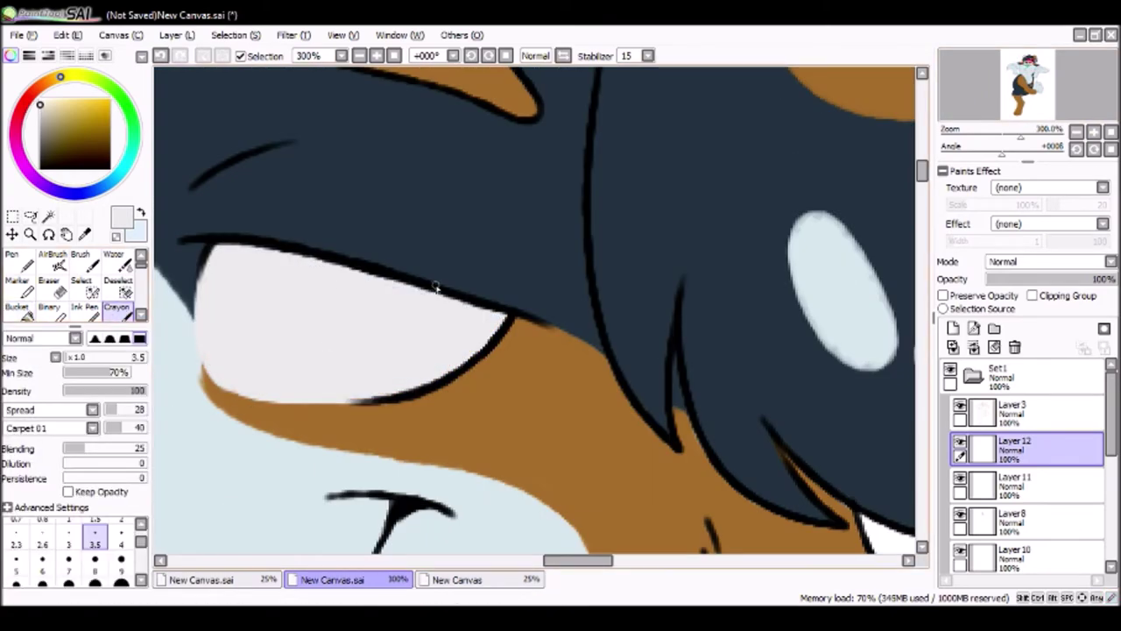
Step: Outline and fill both irises on a new layer in green sampled from the reference sheet
{"action": "key", "text": "h"}
{"action": "scroll", "coordinate": [525, 333], "scroll_direction": "down", "scroll_amount": 2}
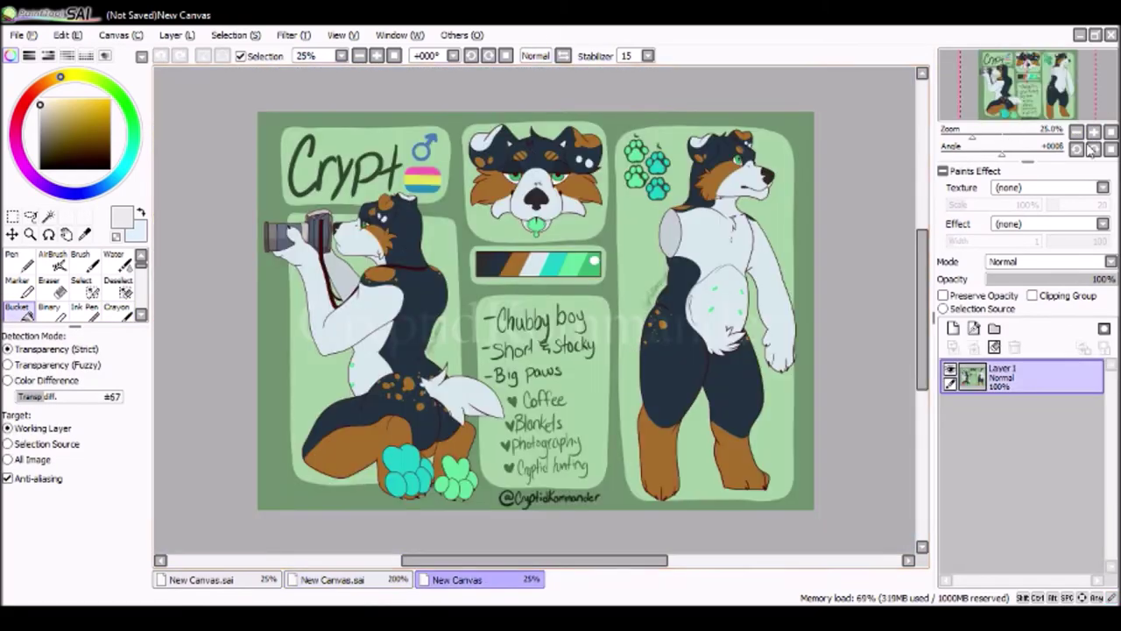
{"action": "key", "text": "ctrl+plus"}
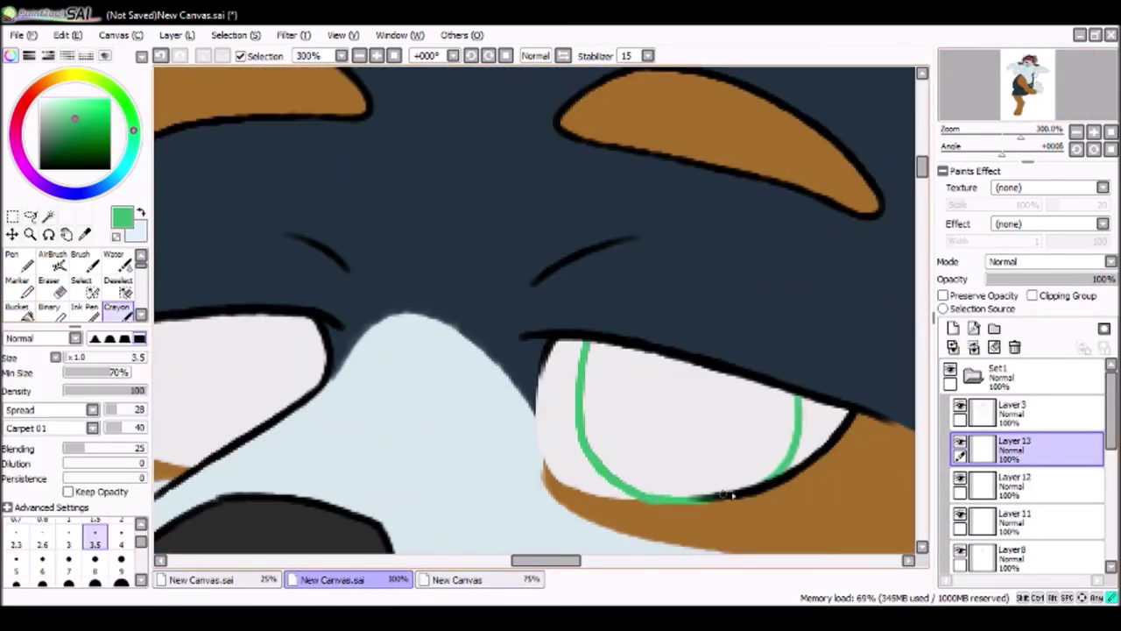
{"action": "left_click_drag", "start_coordinate": [680, 506], "coordinate": [589, 346]}
{"action": "left_click", "coordinate": [683, 421]}
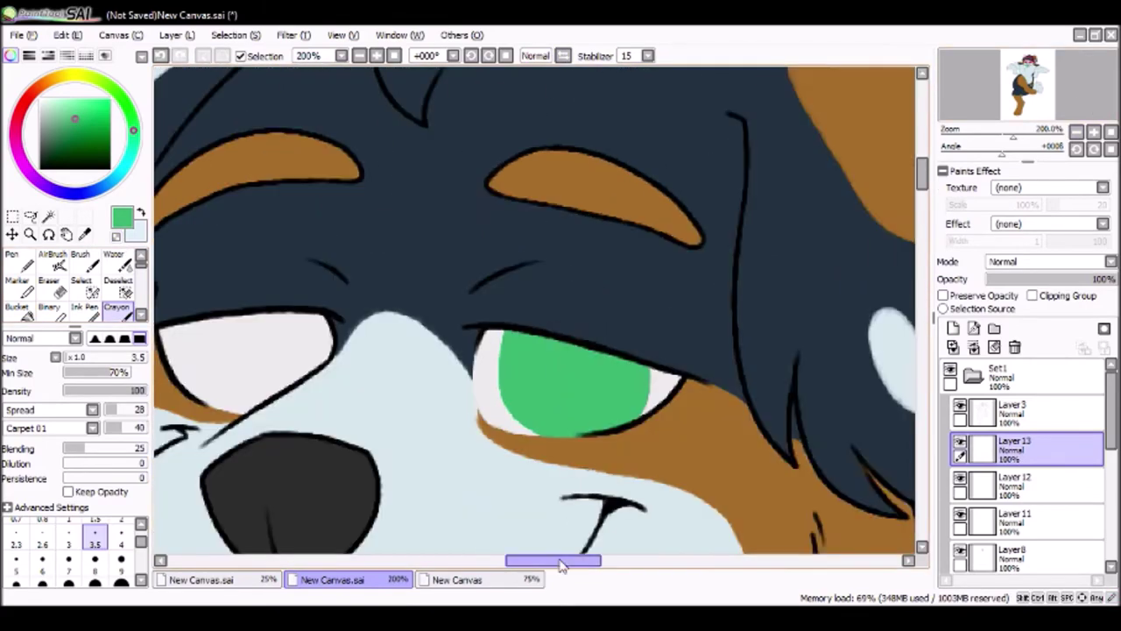
{"action": "left_click_drag", "start_coordinate": [431, 263], "coordinate": [455, 400]}
{"action": "left_click_drag", "start_coordinate": [552, 324], "coordinate": [566, 378]}
{"action": "left_click", "coordinate": [499, 451]}
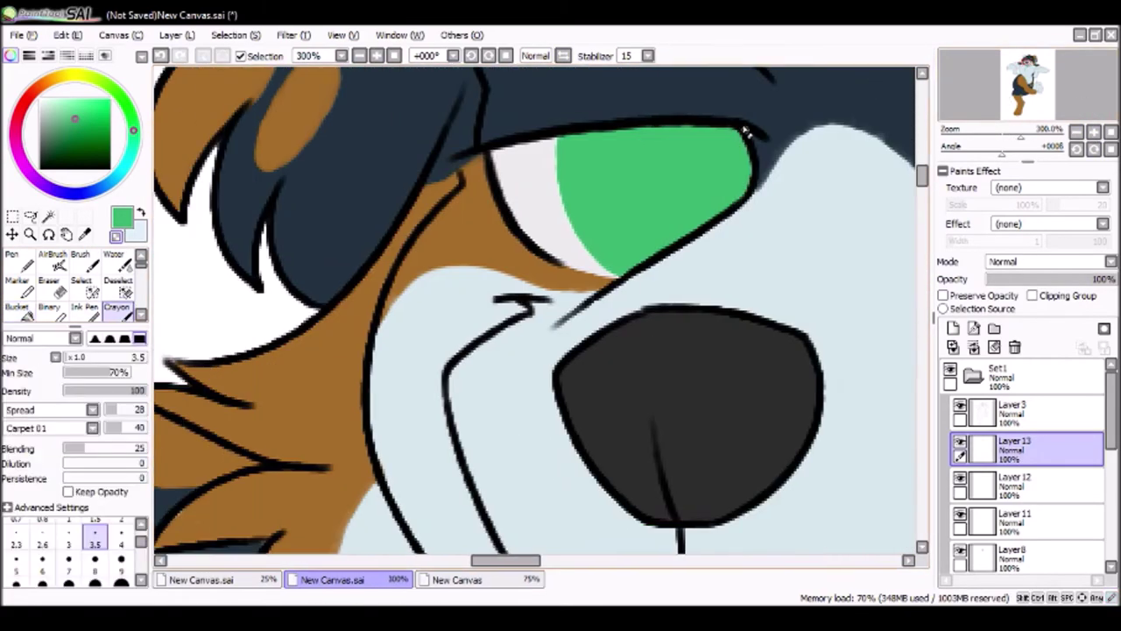
Step: Preserve the iris layer's opacity and paint a darker green band across the upper half of both irises
{"action": "left_click", "coordinate": [1033, 77]}
{"action": "left_click", "coordinate": [1035, 79]}
{"action": "scroll", "coordinate": [535, 307], "scroll_direction": "down", "scroll_amount": 3}
{"action": "scroll", "coordinate": [535, 307], "scroll_direction": "up", "scroll_amount": 2}
{"action": "left_click", "coordinate": [943, 296]}
{"action": "left_click", "coordinate": [72, 134]}
{"action": "left_click_drag", "start_coordinate": [359, 280], "coordinate": [477, 263]}
{"action": "left_click_drag", "start_coordinate": [631, 289], "coordinate": [793, 303]}
Step: Blend the two greens in both irises into a soft gradient with the Blur tool
{"action": "left_click", "coordinate": [110, 263]}
{"action": "left_click", "coordinate": [69, 574]}
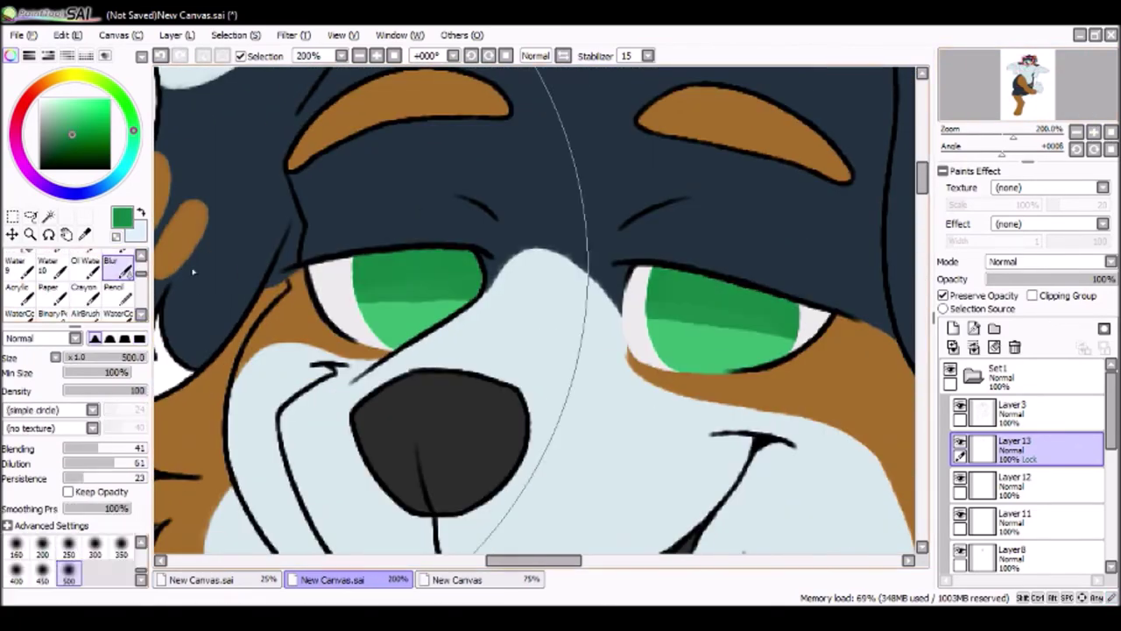
{"action": "scroll", "coordinate": [79, 561], "scroll_direction": "up", "scroll_amount": 3}
{"action": "left_click", "coordinate": [121, 549]}
{"action": "left_click_drag", "start_coordinate": [359, 290], "coordinate": [477, 302]}
{"action": "left_click_drag", "start_coordinate": [648, 324], "coordinate": [797, 337]}
Step: Add a layer clipped to the irises and paint dark green iris rims and filled oval pupils
{"action": "left_click", "coordinate": [953, 328]}
{"action": "left_click", "coordinate": [1032, 295]}
{"action": "left_click", "coordinate": [114, 250]}
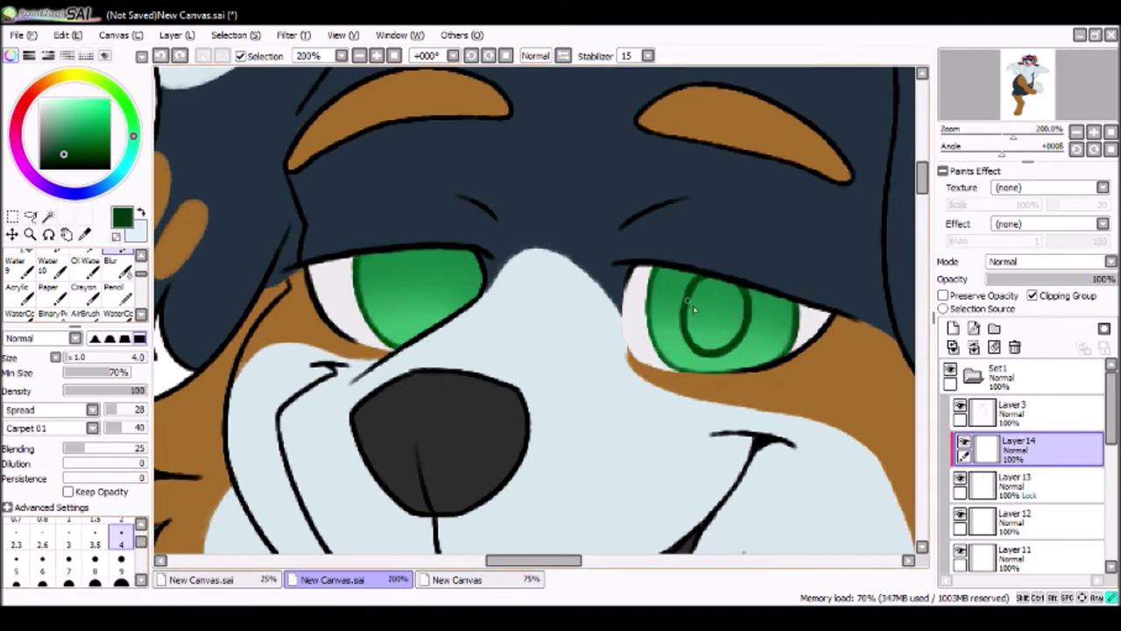
{"action": "left_click_drag", "start_coordinate": [432, 250], "coordinate": [438, 289]}
{"action": "left_click", "coordinate": [26, 263]}
{"action": "left_click", "coordinate": [429, 289]}
{"action": "left_click", "coordinate": [117, 263]}
{"action": "left_click_drag", "start_coordinate": [701, 280], "coordinate": [718, 325]}
{"action": "mouse_move", "coordinate": [1013, 137]}
{"action": "left_mouse_down"}
{"action": "mouse_move", "coordinate": [1002, 136]}
{"action": "mouse_move", "coordinate": [1013, 137]}
{"action": "left_mouse_up"}
{"action": "left_click", "coordinate": [1111, 149]}
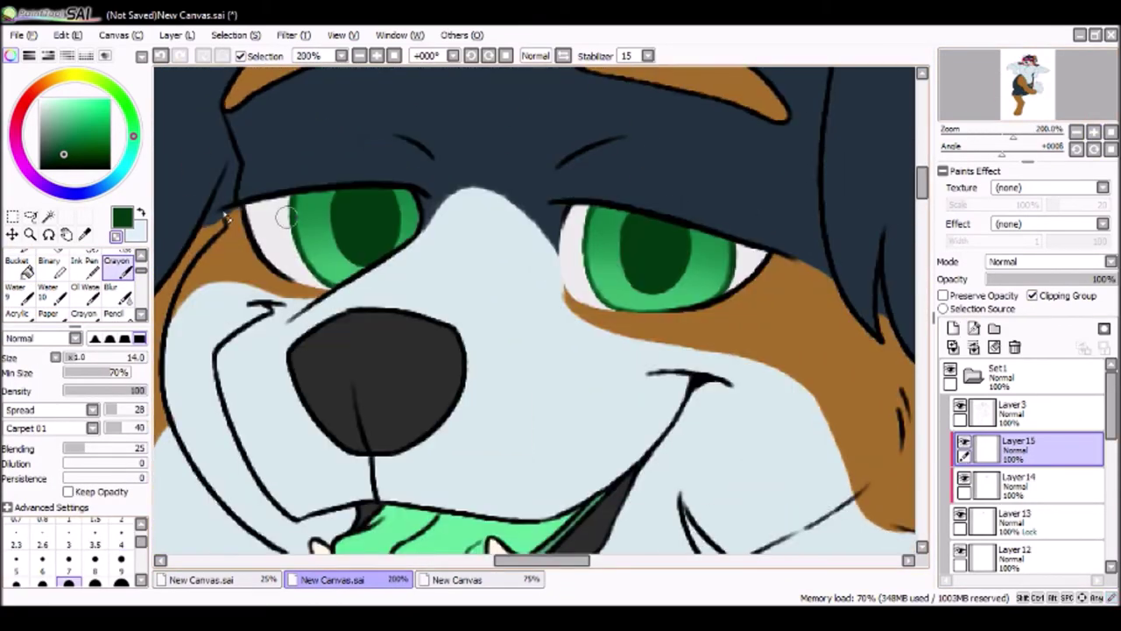
Step: Shade the irises on the clipped layer in Multiply mode at 55% opacity, and add pale green highlights on another clipped layer
{"action": "left_click", "coordinate": [1044, 261]}
{"action": "left_click", "coordinate": [1044, 275]}
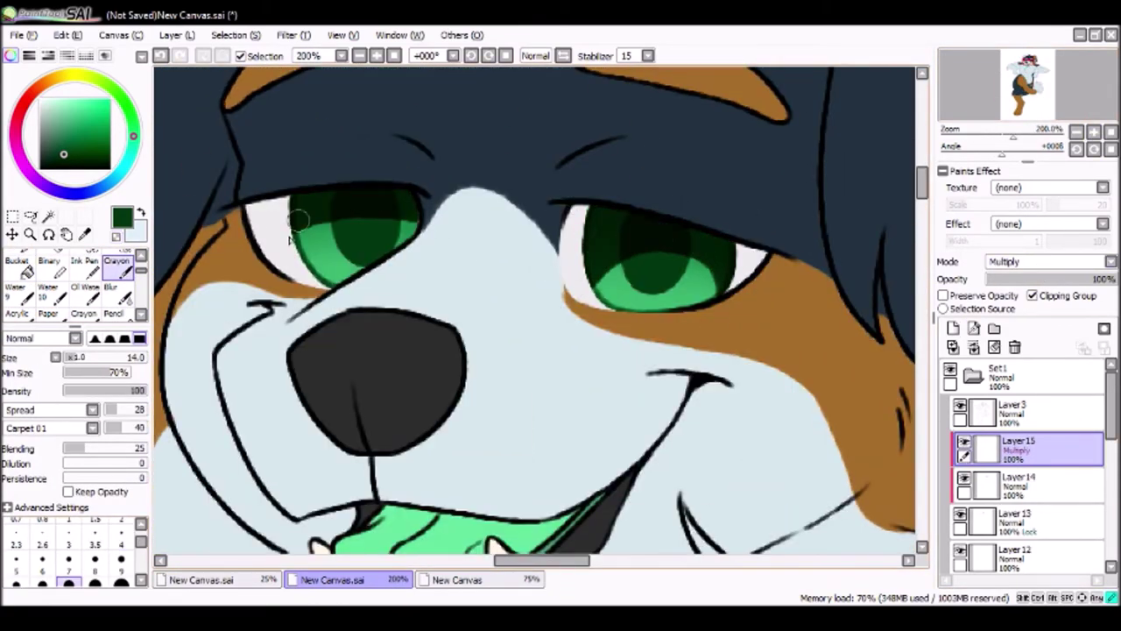
{"action": "left_click", "coordinate": [1056, 279]}
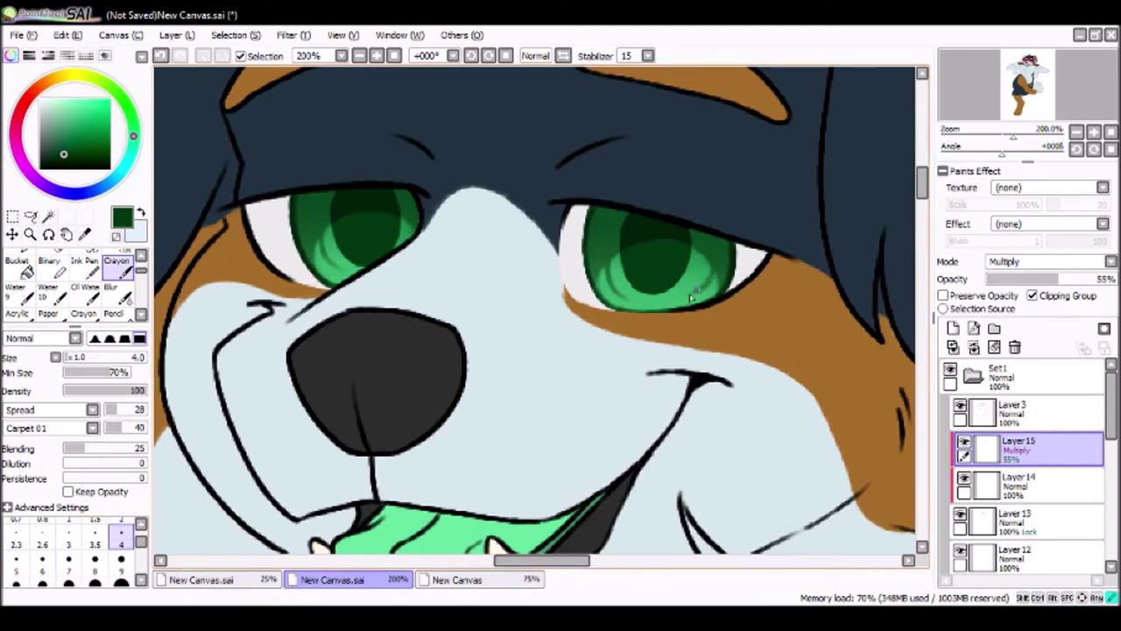
{"action": "left_click", "coordinate": [652, 299], "text": "alt"}
{"action": "key", "text": "ctrl+shift+n"}
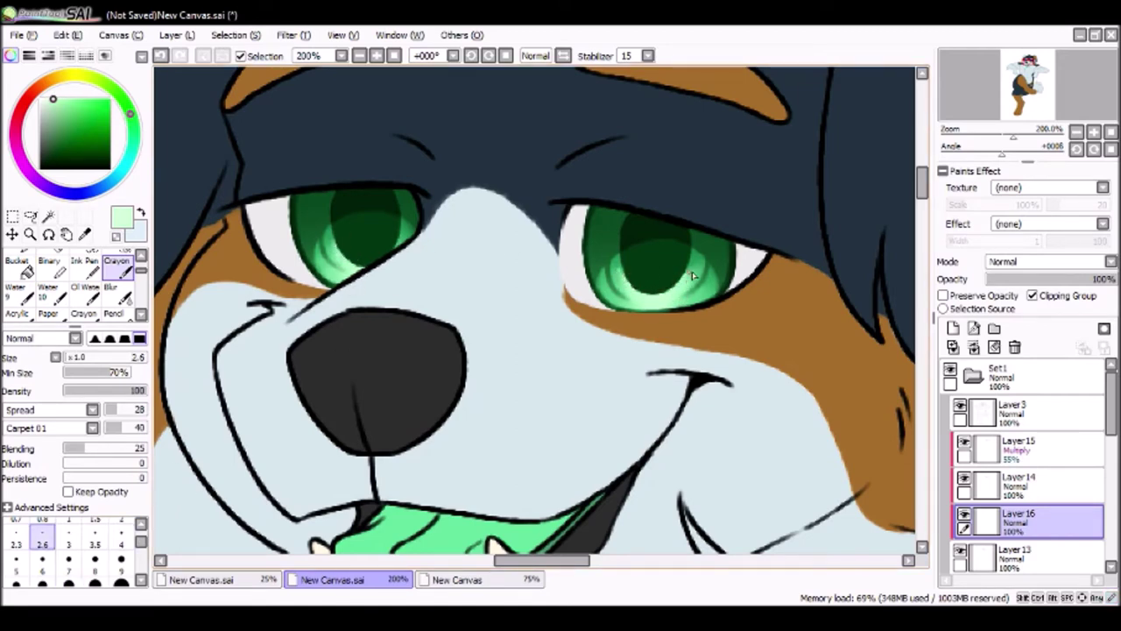
Step: Fill a dark teal eyelid shadow across both eyes on a new layer in Multiply mode at 73% opacity
{"action": "key", "text": "ctrl+shift+n"}
{"action": "left_click", "coordinate": [388, 220], "text": "alt"}
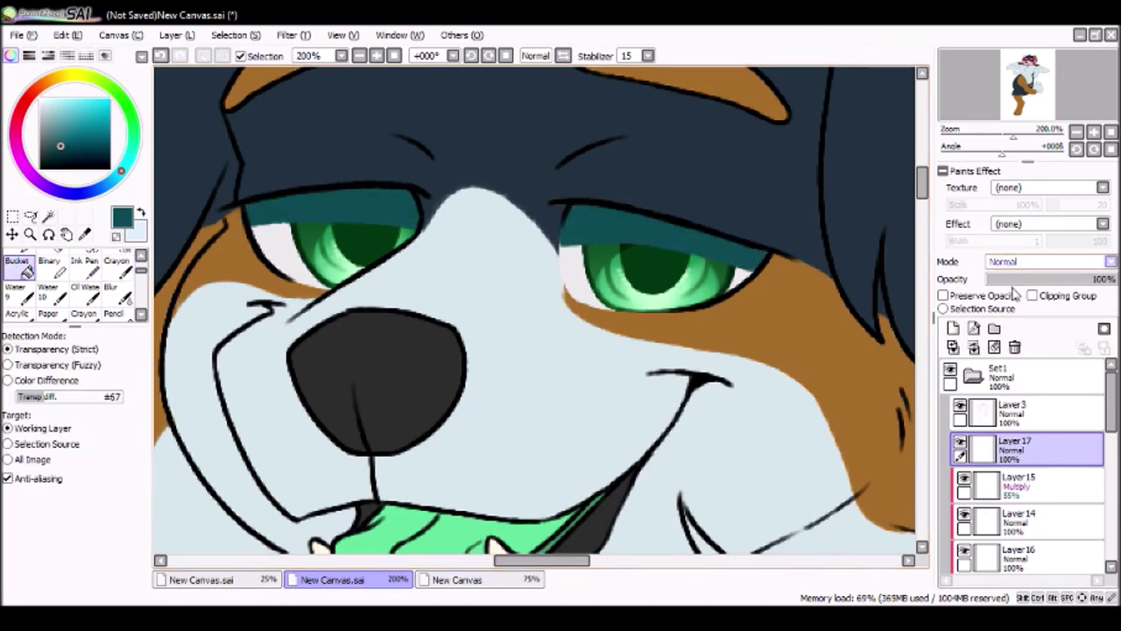
{"action": "left_click", "coordinate": [1049, 261]}
{"action": "left_click_drag", "start_coordinate": [1112, 278], "coordinate": [1080, 278]}
Step: Trim the eyelid shadow's edges in both eyes with the transparent Crayon at size 9, rotating and flipping the view
{"action": "left_click", "coordinate": [120, 558]}
{"action": "left_click", "coordinate": [1076, 149]}
{"action": "left_click", "coordinate": [1076, 149]}
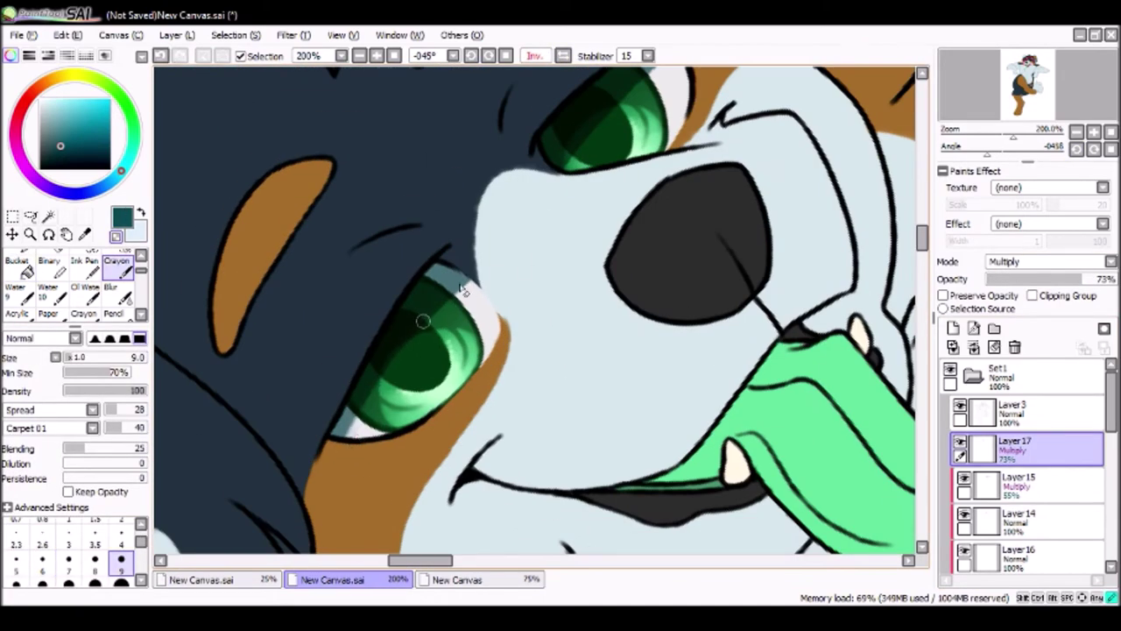
{"action": "left_click", "coordinate": [560, 56]}
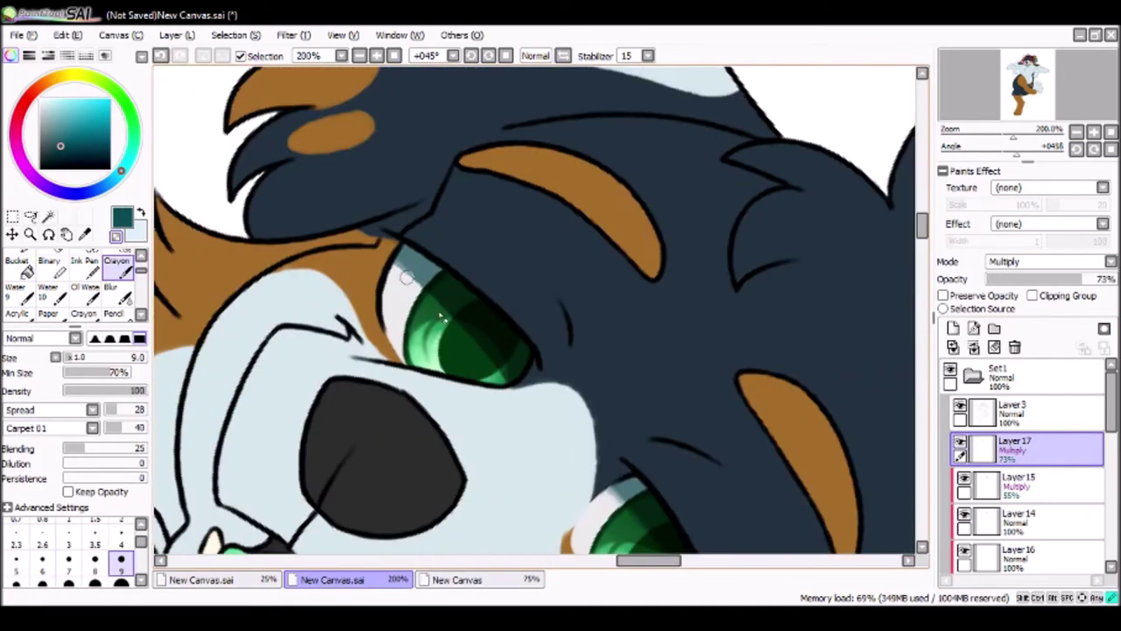
{"action": "left_click", "coordinate": [1094, 149]}
Step: Add a new layer and dot white highlights into the eyes with the Pen at size 14
{"action": "left_click", "coordinate": [953, 328]}
{"action": "key", "text": "n"}
{"action": "left_click_drag", "start_coordinate": [1013, 137], "coordinate": [977, 137]}
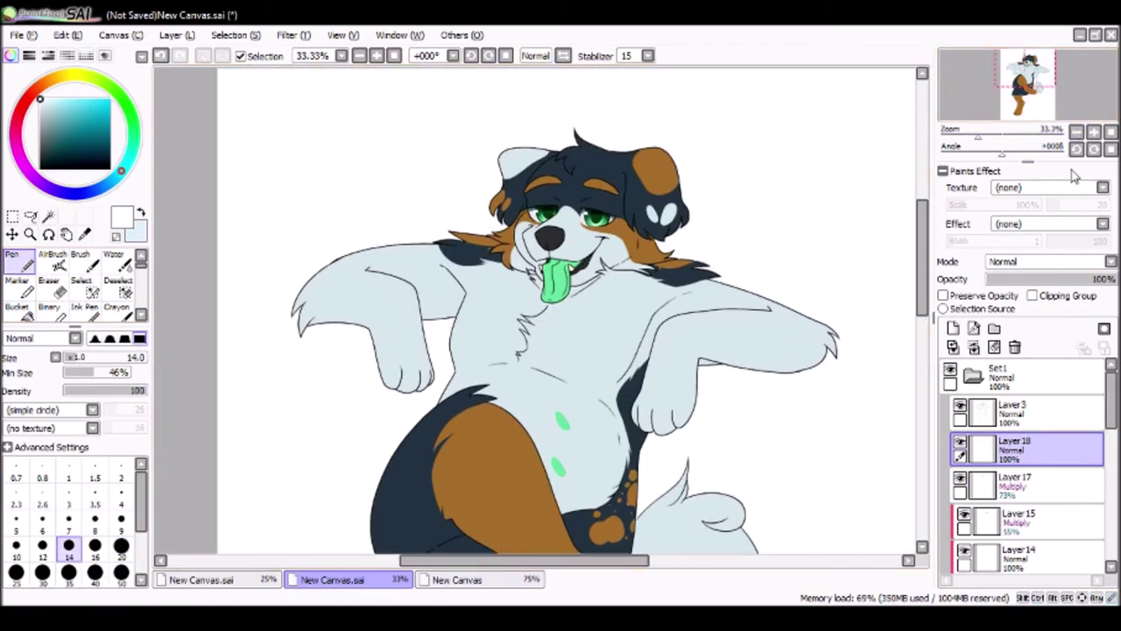
Step: Create a layer clipped to the Set1 folder in Multiply mode at 50% opacity, with a slate-blue Crayon at size 9
{"action": "left_click", "coordinate": [973, 376]}
{"action": "left_click", "coordinate": [953, 328]}
{"action": "left_click", "coordinate": [1033, 295]}
{"action": "left_click", "coordinate": [18, 140]}
{"action": "left_click", "coordinate": [117, 308]}
{"action": "scroll", "coordinate": [613, 351], "scroll_direction": "up", "scroll_amount": 2}
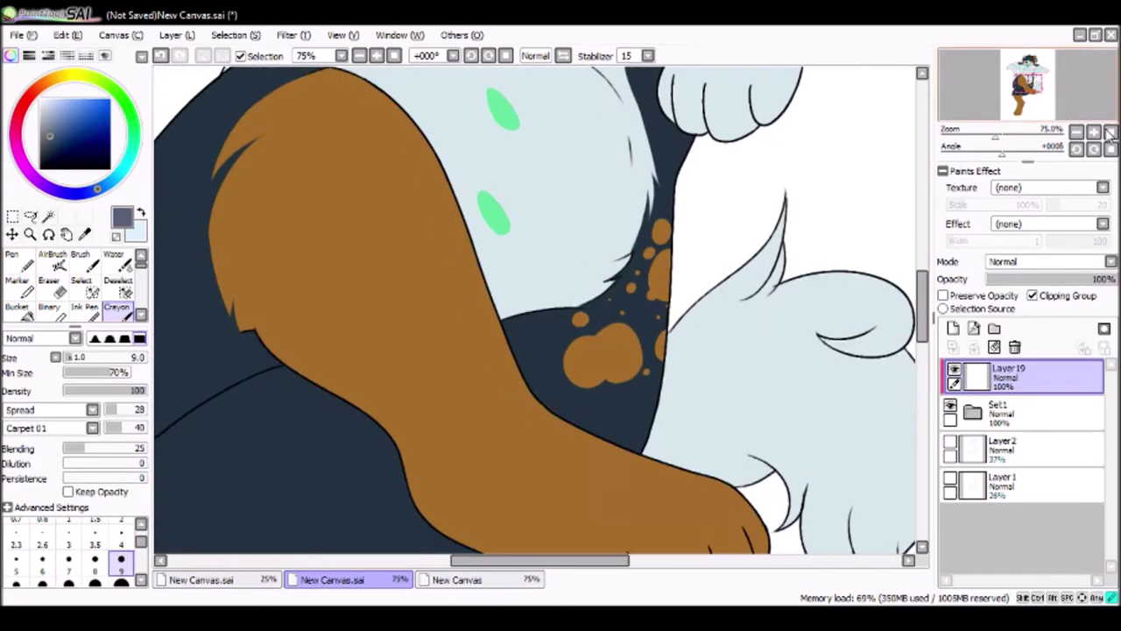
{"action": "scroll", "coordinate": [666, 263], "scroll_direction": "up", "scroll_amount": 2}
{"action": "scroll", "coordinate": [701, 178], "scroll_direction": "down", "scroll_amount": 2}
{"action": "scroll", "coordinate": [723, 137], "scroll_direction": "down", "scroll_amount": 2}
Step: Outline the shadow edges across the belly and down the raised thigh with the slate-blue Crayon
{"action": "left_click_drag", "start_coordinate": [495, 72], "coordinate": [519, 189]}
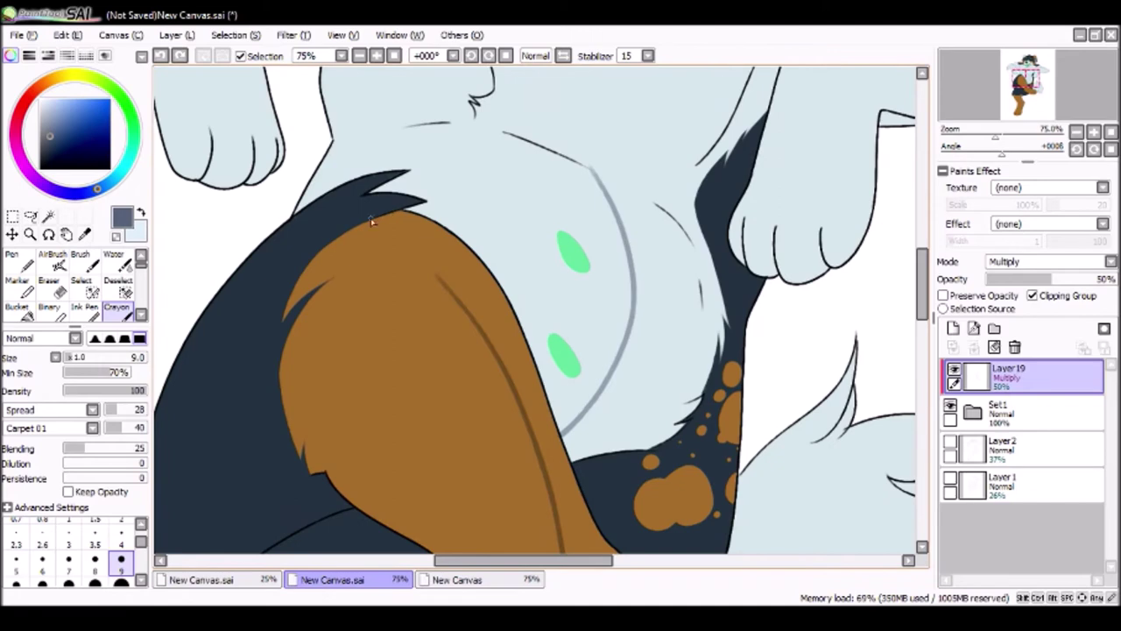
{"action": "left_click_drag", "start_coordinate": [263, 241], "coordinate": [445, 295]}
{"action": "scroll", "coordinate": [504, 372], "scroll_direction": "down", "scroll_amount": 4}
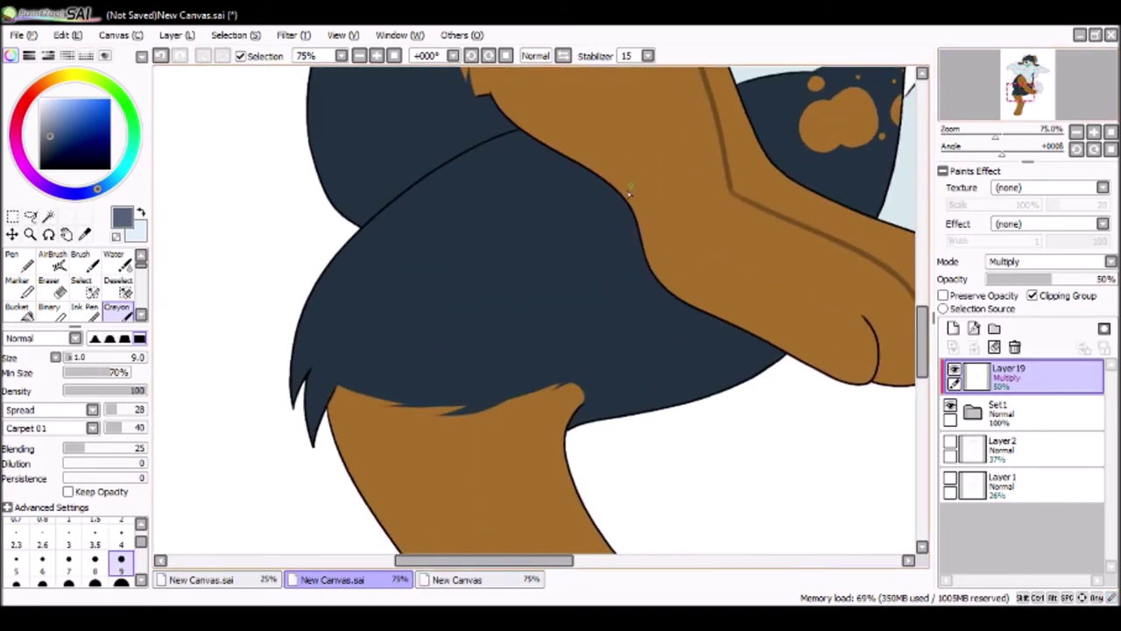
Step: Outline the shadow down the standing leg and mark the shadows beside the toes of its foot
{"action": "scroll", "coordinate": [651, 180], "scroll_direction": "down", "scroll_amount": 3}
{"action": "scroll", "coordinate": [689, 138], "scroll_direction": "down", "scroll_amount": 3}
{"action": "mouse_move", "coordinate": [690, 138]}
{"action": "left_mouse_down"}
{"action": "mouse_move", "coordinate": [623, 420]}
{"action": "mouse_move", "coordinate": [626, 464]}
{"action": "left_mouse_up"}
{"action": "mouse_move", "coordinate": [577, 387]}
{"action": "left_mouse_down"}
{"action": "mouse_move", "coordinate": [563, 402]}
{"action": "mouse_move", "coordinate": [550, 484]}
{"action": "left_mouse_up"}
{"action": "left_click_drag", "start_coordinate": [502, 398], "coordinate": [497, 480]}
{"action": "left_click_drag", "start_coordinate": [454, 403], "coordinate": [474, 479]}
Step: Outline the hip shadow beneath the raised thigh, fill the standing leg's shadow, and refine the toe shadows on its foot
{"action": "scroll", "coordinate": [592, 481], "scroll_direction": "up", "scroll_amount": 6}
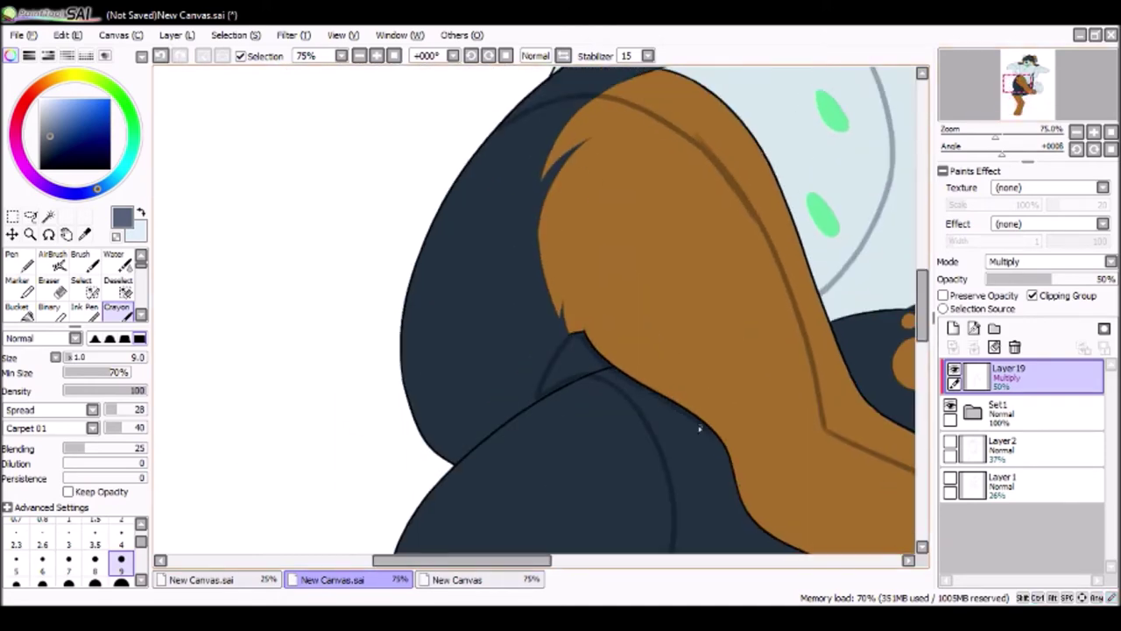
{"action": "left_click_drag", "start_coordinate": [714, 440], "coordinate": [563, 270]}
{"action": "key", "text": "minus"}
{"action": "key", "text": "minus"}
{"action": "key", "text": "plus"}
{"action": "key", "text": "plus"}
{"action": "key", "text": "plus"}
{"action": "left_click", "coordinate": [48, 286]}
{"action": "mouse_move", "coordinate": [613, 263]}
{"action": "left_mouse_down"}
{"action": "mouse_move", "coordinate": [593, 356]}
{"action": "mouse_move", "coordinate": [526, 276]}
{"action": "left_mouse_up"}
{"action": "key", "text": "e"}
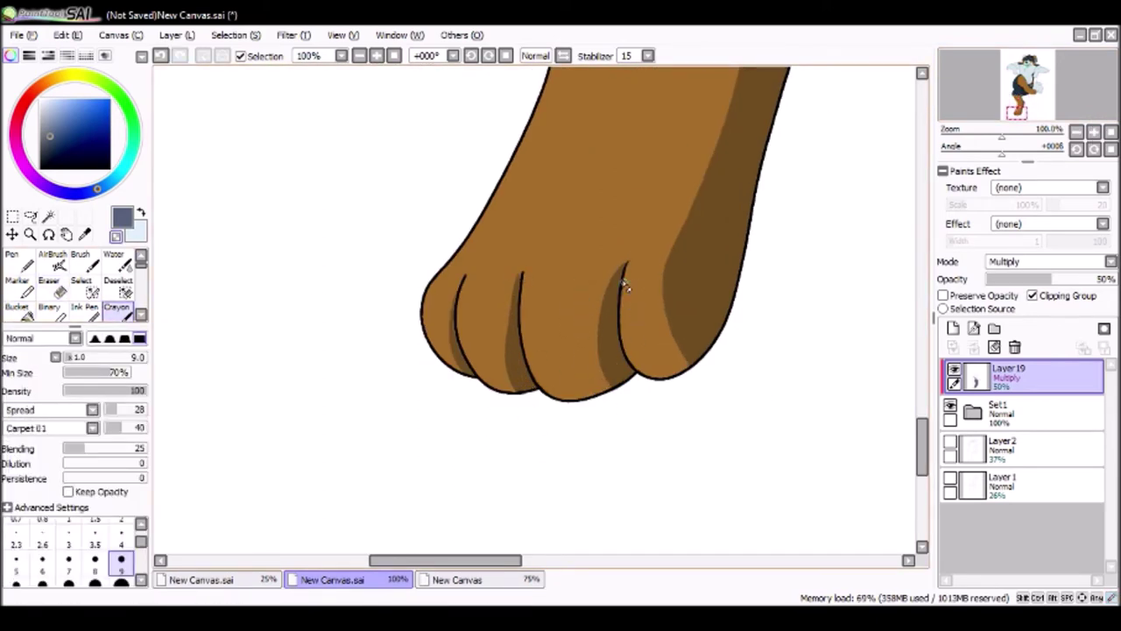
Step: Outline the shadow shapes on the fluffy tail and on the belly alongside the raised thigh
{"action": "scroll", "coordinate": [560, 273], "scroll_direction": "up", "scroll_amount": 10}
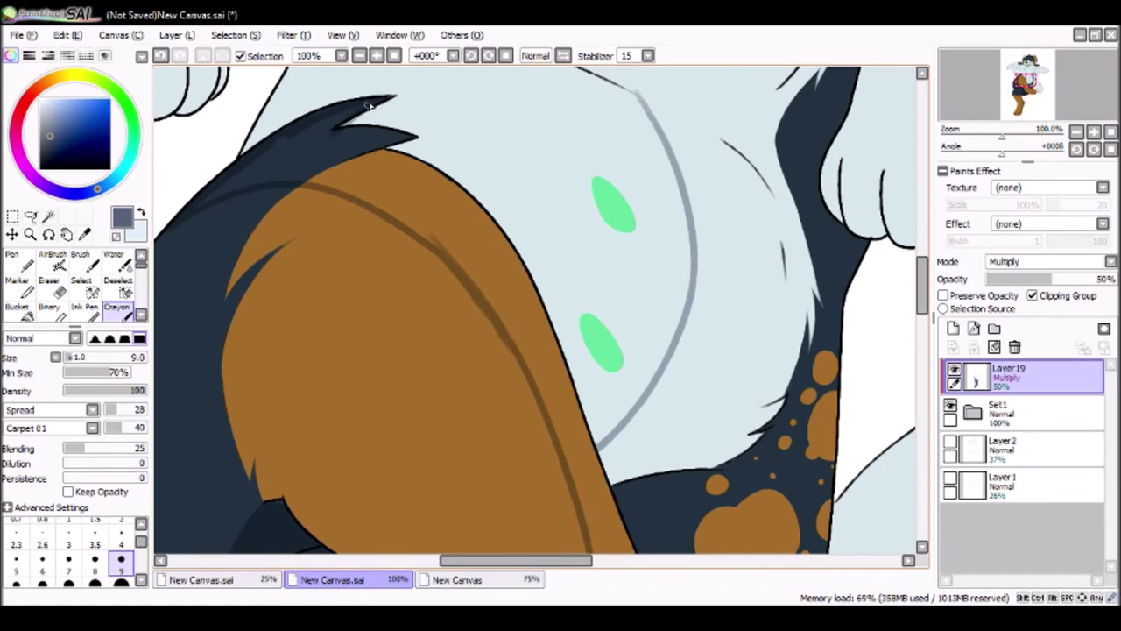
{"action": "scroll", "coordinate": [411, 138], "scroll_direction": "down", "scroll_amount": 10}
{"action": "scroll", "coordinate": [526, 219], "scroll_direction": "right", "scroll_amount": 4}
{"action": "mouse_move", "coordinate": [583, 293]}
{"action": "left_mouse_down"}
{"action": "mouse_move", "coordinate": [734, 273]}
{"action": "mouse_move", "coordinate": [796, 295]}
{"action": "left_mouse_up"}
{"action": "scroll", "coordinate": [796, 296], "scroll_direction": "down", "scroll_amount": 3}
{"action": "left_click_drag", "start_coordinate": [762, 411], "coordinate": [777, 120]}
{"action": "mouse_move", "coordinate": [455, 191]}
{"action": "left_mouse_down"}
{"action": "mouse_move", "coordinate": [473, 298]}
{"action": "mouse_move", "coordinate": [599, 307]}
{"action": "left_mouse_up"}
Step: Outline the shadow running up the torso's side to the armpit of the arm above the tail
{"action": "left_click_drag", "start_coordinate": [1030, 88], "coordinate": [988, 54]}
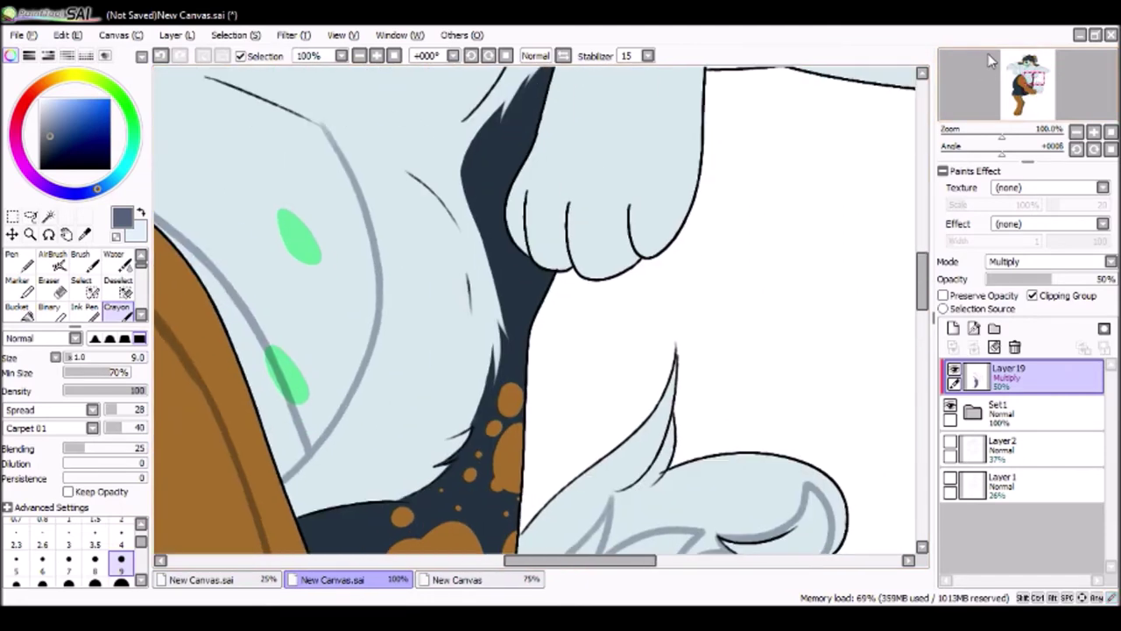
{"action": "scroll", "coordinate": [604, 282], "scroll_direction": "up", "scroll_amount": 3}
{"action": "scroll", "coordinate": [619, 280], "scroll_direction": "left", "scroll_amount": 2}
{"action": "scroll", "coordinate": [417, 252], "scroll_direction": "up", "scroll_amount": 3}
{"action": "mouse_move", "coordinate": [543, 366]}
{"action": "left_mouse_down"}
{"action": "mouse_move", "coordinate": [727, 166]}
{"action": "mouse_move", "coordinate": [854, 215]}
{"action": "mouse_move", "coordinate": [733, 226]}
{"action": "mouse_move", "coordinate": [680, 250]}
{"action": "mouse_move", "coordinate": [571, 400]}
{"action": "left_mouse_up"}
{"action": "scroll", "coordinate": [571, 401], "scroll_direction": "down", "scroll_amount": 5}
{"action": "scroll", "coordinate": [459, 292], "scroll_direction": "down", "scroll_amount": 1}
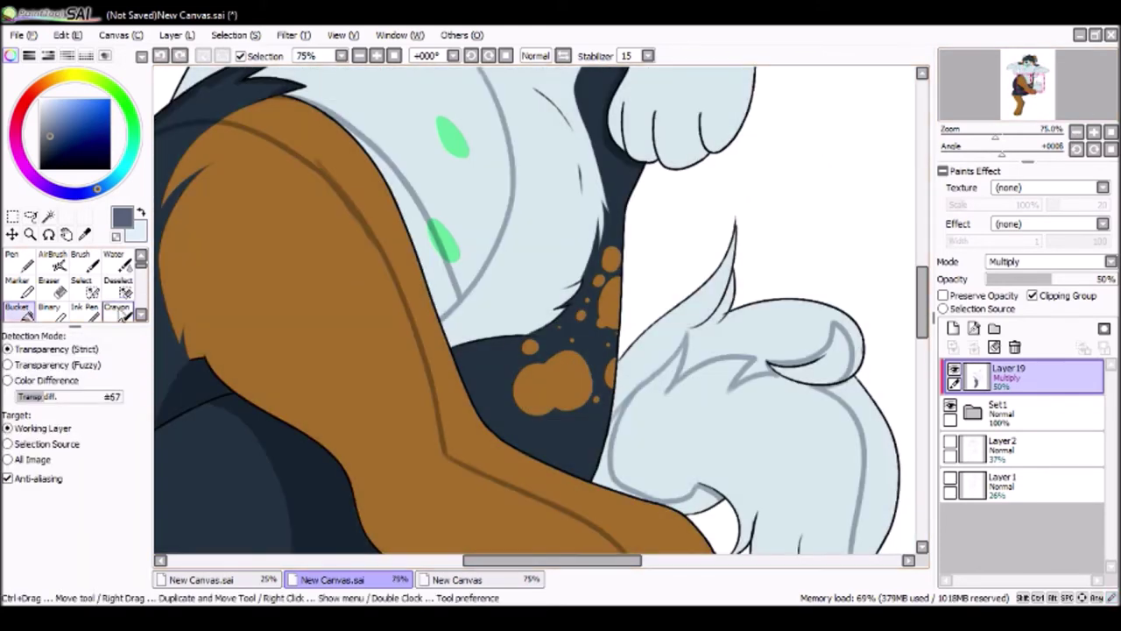
Step: Fill the outlined shadows on the belly, raised leg, paw and tail with the Bucket
{"action": "scroll", "coordinate": [459, 291], "scroll_direction": "down", "scroll_amount": 4}
{"action": "key", "text": "e"}
{"action": "key", "text": "ctrl+z"}
{"action": "key", "text": "c"}
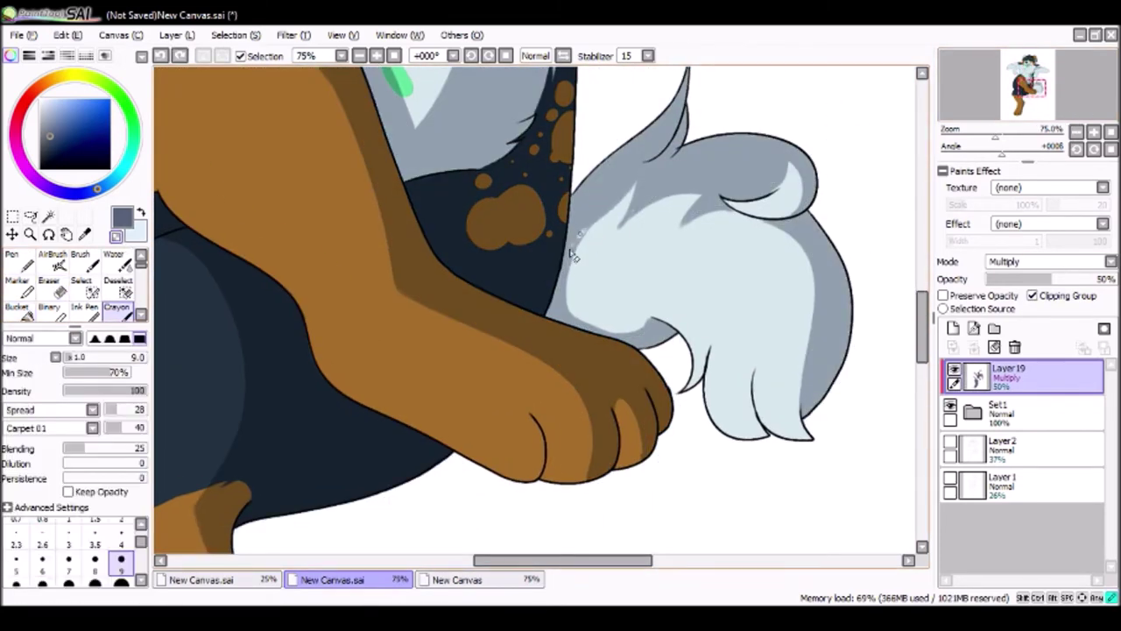
Step: Carve fur tufts into the shadow edges on the tail and raised thigh with the Eraser at size 20
{"action": "key", "text": "e"}
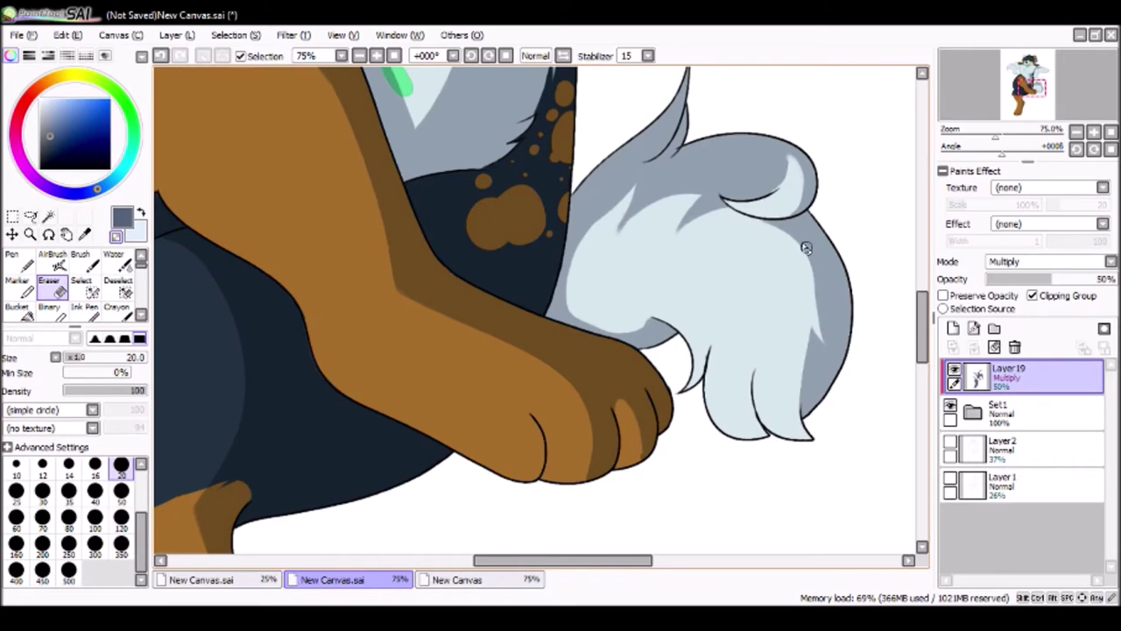
{"action": "scroll", "coordinate": [525, 289], "scroll_direction": "up", "scroll_amount": 5}
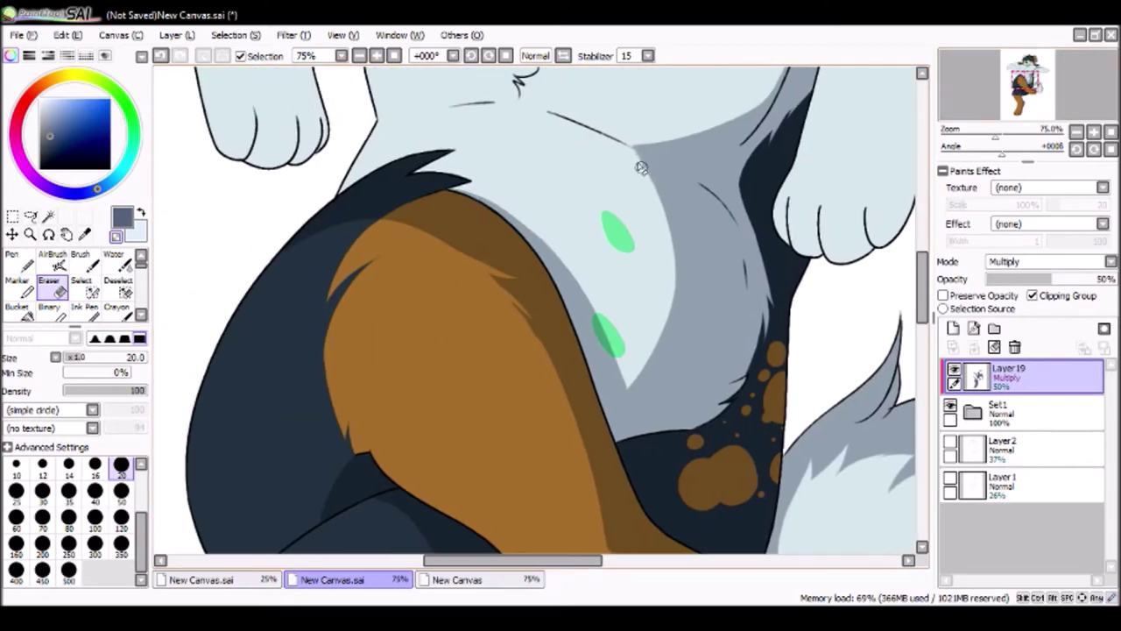
{"action": "scroll", "coordinate": [663, 223], "scroll_direction": "up", "scroll_amount": 5}
{"action": "scroll", "coordinate": [663, 224], "scroll_direction": "right", "scroll_amount": 2}
{"action": "key", "text": "c"}
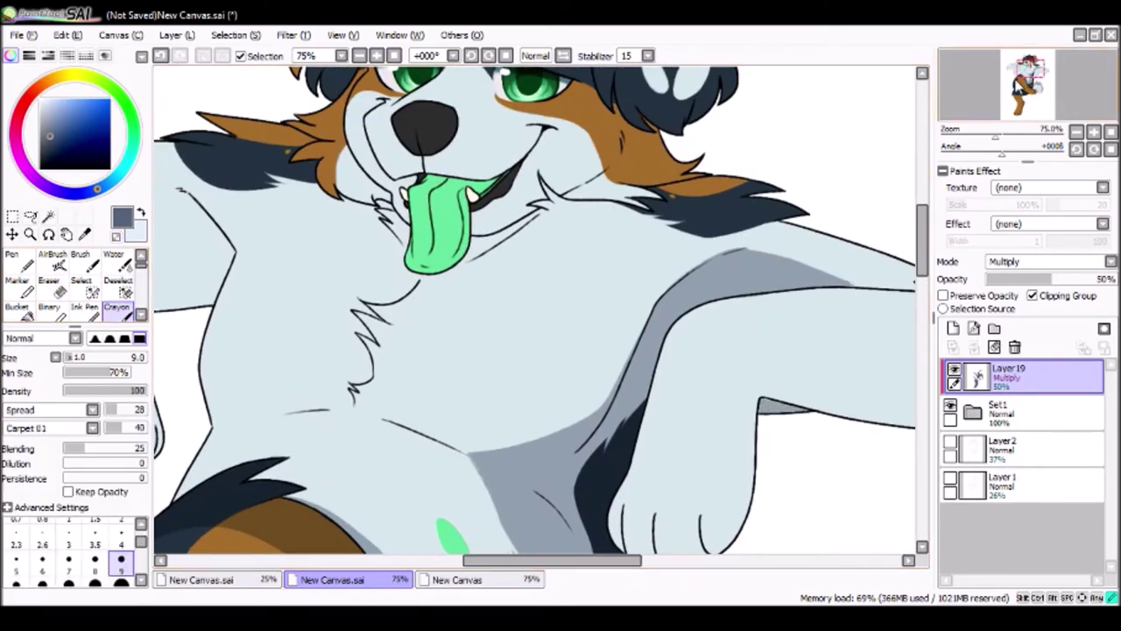
Step: Outline and fill the shadow on the underside of the forearm above the tail
{"action": "scroll", "coordinate": [917, 281], "scroll_direction": "down", "scroll_amount": 5}
{"action": "scroll", "coordinate": [705, 326], "scroll_direction": "right", "scroll_amount": 3}
{"action": "key", "text": "b"}
{"action": "left_click", "coordinate": [705, 326]}
{"action": "key", "text": "c"}
{"action": "left_click_drag", "start_coordinate": [501, 426], "coordinate": [448, 478]}
{"action": "scroll", "coordinate": [403, 474], "scroll_direction": "up", "scroll_amount": 3}
{"action": "scroll", "coordinate": [403, 474], "scroll_direction": "left", "scroll_amount": 5}
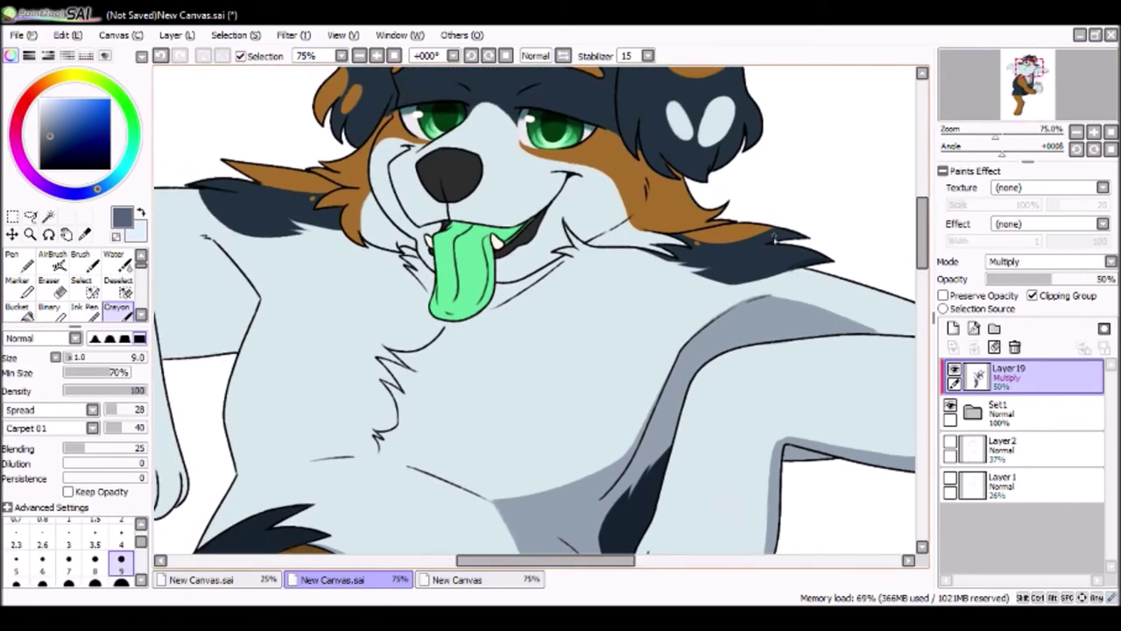
Step: Shade the opposite arm, filling the upper arm's shadow behind the forearm and drawing shadows along the forearm, fingers and elbow fur
{"action": "mouse_move", "coordinate": [496, 213]}
{"action": "left_mouse_down"}
{"action": "mouse_move", "coordinate": [565, 169]}
{"action": "mouse_move", "coordinate": [608, 272]}
{"action": "left_mouse_up"}
{"action": "left_click_drag", "start_coordinate": [490, 200], "coordinate": [533, 447]}
{"action": "left_click_drag", "start_coordinate": [479, 203], "coordinate": [501, 210]}
{"action": "left_click_drag", "start_coordinate": [531, 417], "coordinate": [541, 434]}
{"action": "key", "text": "b"}
{"action": "left_click", "coordinate": [508, 233]}
{"action": "key", "text": "c"}
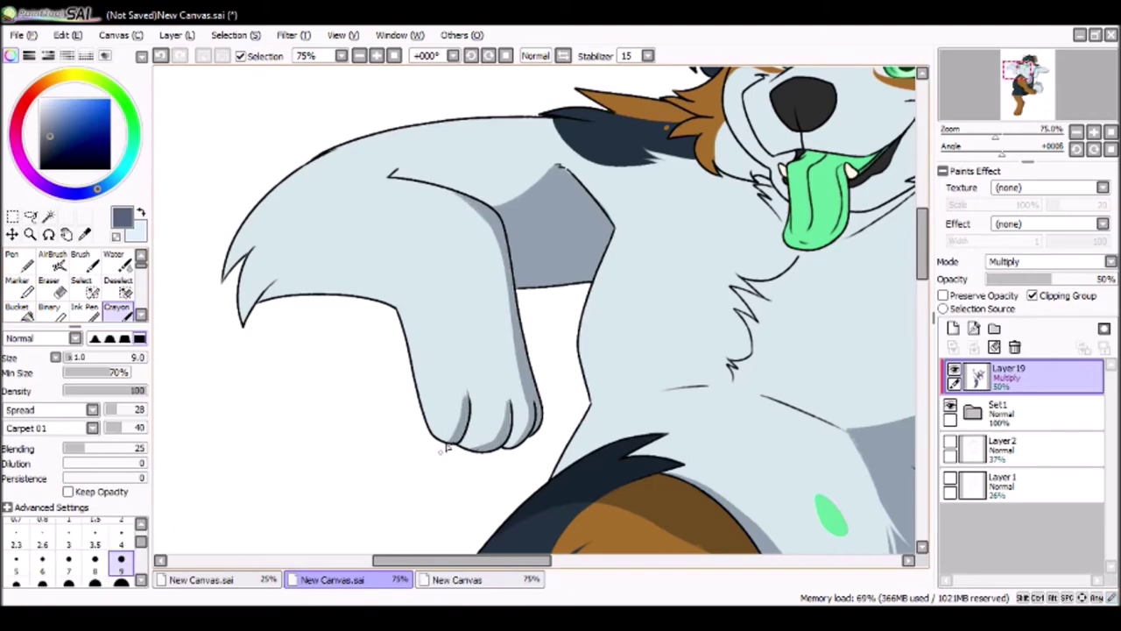
{"action": "left_click_drag", "start_coordinate": [243, 330], "coordinate": [226, 254]}
Step: Outline the shadow edges on the cheek and down the ear with the brown tip
{"action": "scroll", "coordinate": [526, 307], "scroll_direction": "up", "scroll_amount": 5}
{"action": "scroll", "coordinate": [526, 306], "scroll_direction": "left", "scroll_amount": 5}
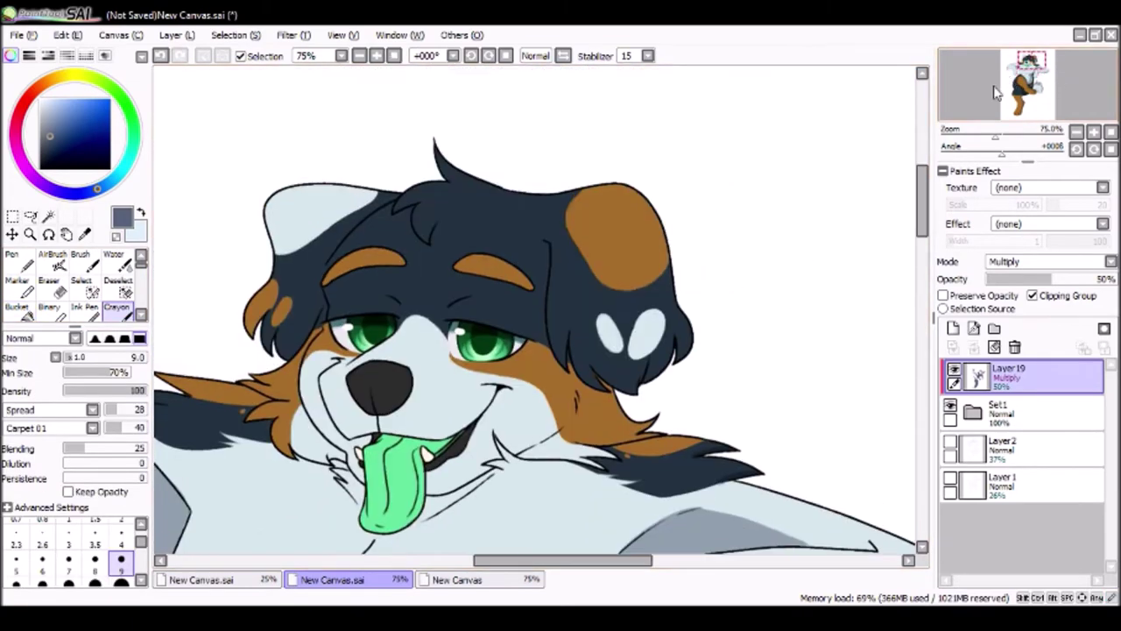
{"action": "scroll", "coordinate": [525, 306], "scroll_direction": "down", "scroll_amount": 8}
{"action": "left_click_drag", "start_coordinate": [631, 244], "coordinate": [649, 265]}
{"action": "scroll", "coordinate": [648, 265], "scroll_direction": "up", "scroll_amount": 7}
{"action": "scroll", "coordinate": [688, 227], "scroll_direction": "right", "scroll_amount": 1}
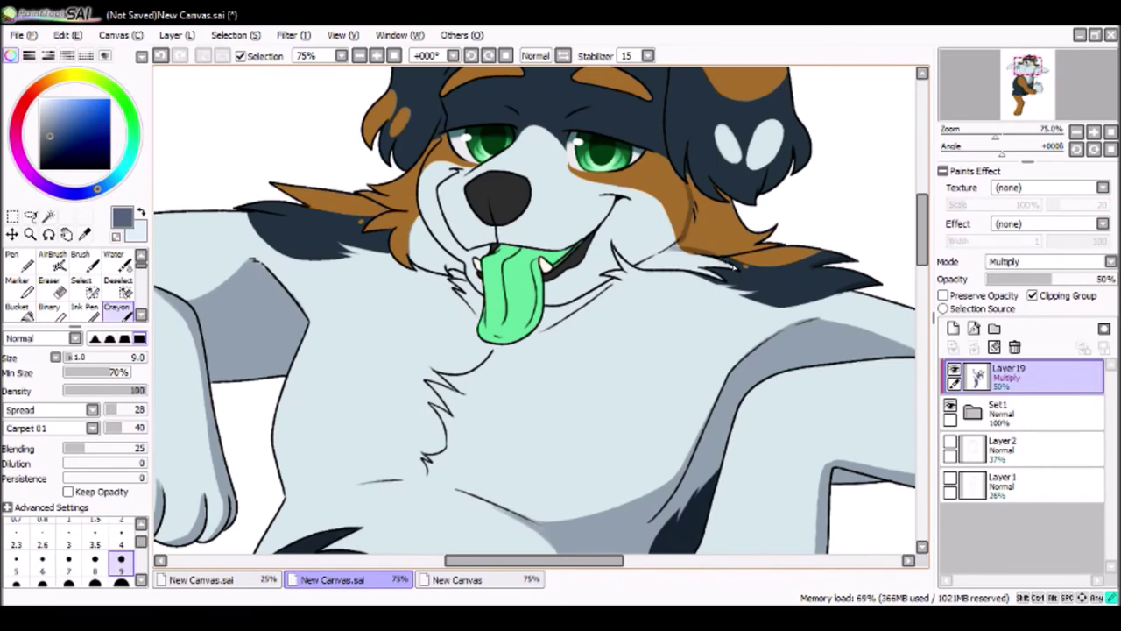
{"action": "left_click", "coordinate": [1011, 81]}
{"action": "left_click_drag", "start_coordinate": [592, 373], "coordinate": [583, 175]}
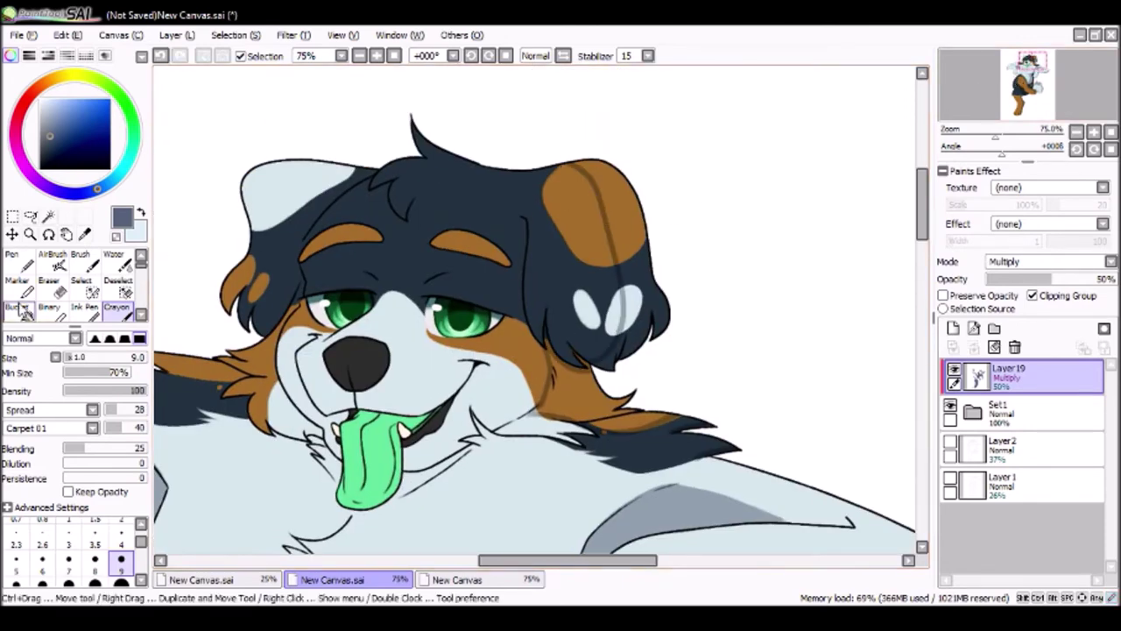
Step: Fill the ear and cheek shadows, and shade the other ear, the neck under the chin and the tongue
{"action": "key", "text": "b"}
{"action": "key", "text": "c"}
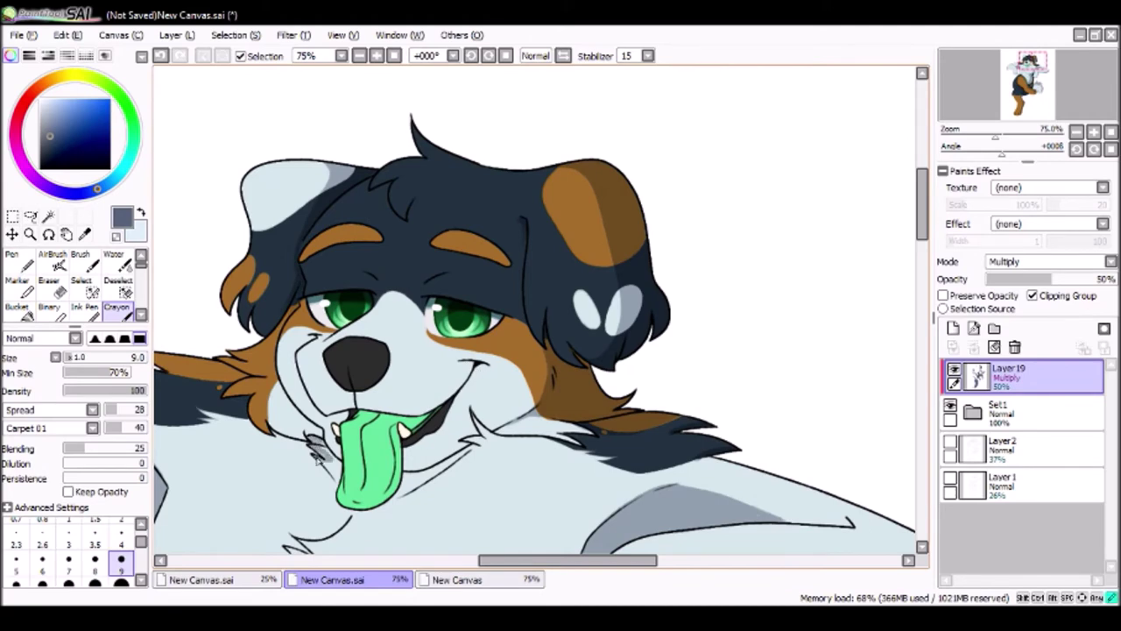
{"action": "key", "text": "minus"}
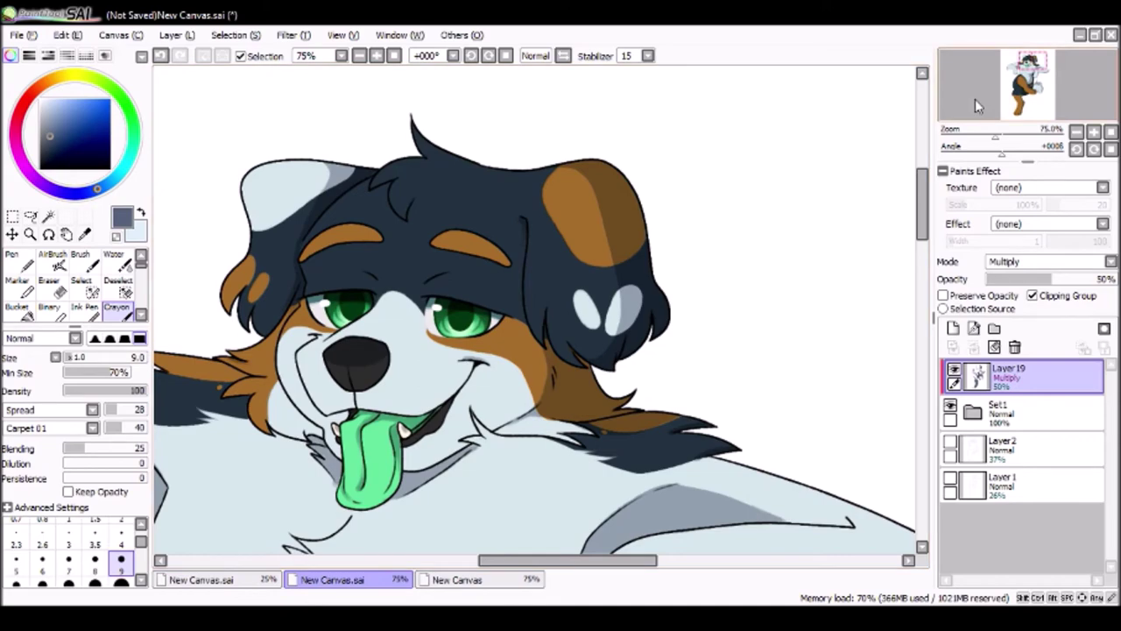
Step: Lower the shading layer to 32% opacity, isolate the shadow areas, and airbrush dark navy into them at size 500 on a new clipped layer
{"action": "scroll", "coordinate": [975, 99], "scroll_direction": "down", "scroll_amount": 5}
{"action": "key", "text": "w"}
{"action": "left_click", "coordinate": [501, 278]}
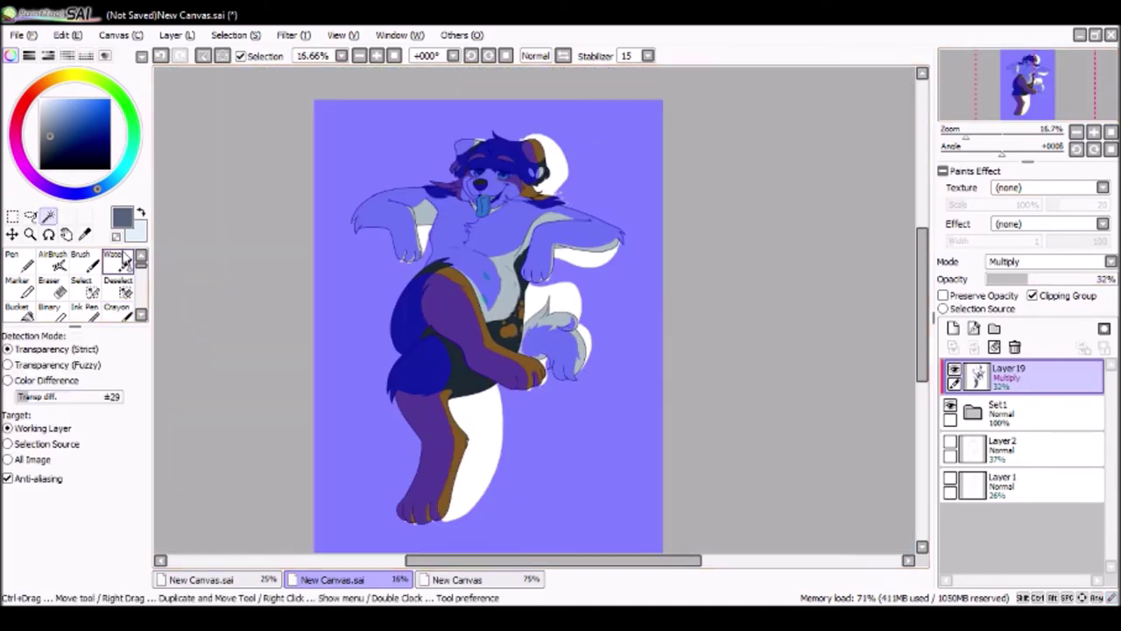
{"action": "left_click", "coordinate": [58, 260]}
{"action": "key", "text": "ctrl+shift+n"}
{"action": "mouse_move", "coordinate": [548, 162]}
{"action": "left_mouse_down"}
{"action": "mouse_move", "coordinate": [503, 350]}
{"action": "mouse_move", "coordinate": [561, 359]}
{"action": "mouse_move", "coordinate": [476, 438]}
{"action": "left_mouse_up"}
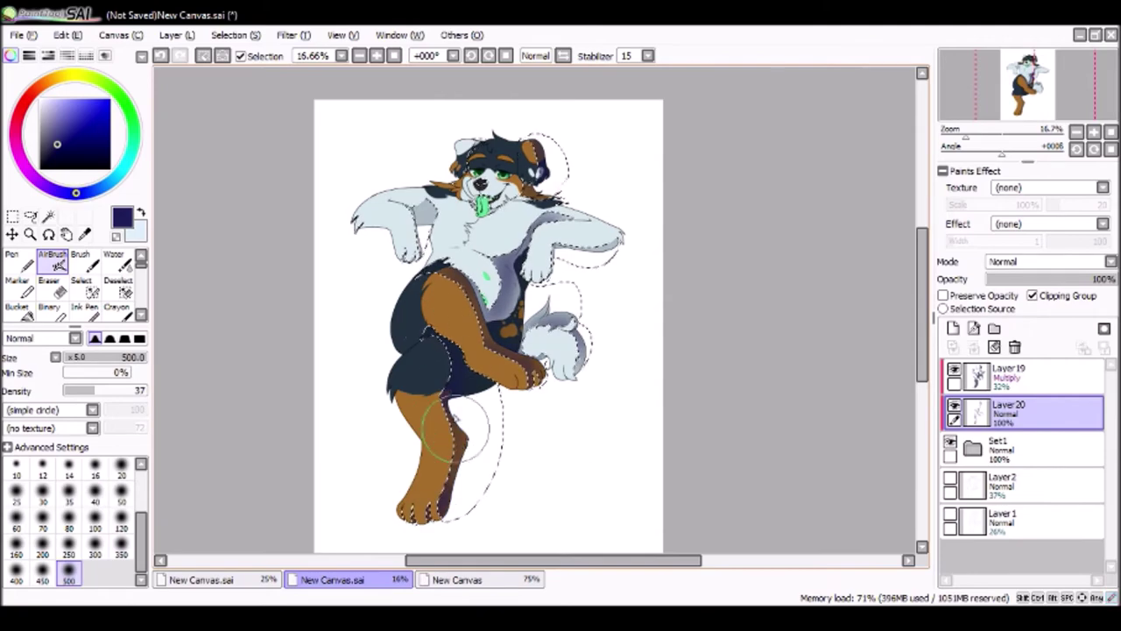
Step: Set the airbrushed layer to Multiply at 38% opacity and extend its shading with the AirBrush at size 350
{"action": "left_click", "coordinate": [1049, 261]}
{"action": "left_click", "coordinate": [1016, 279]}
{"action": "left_click_drag", "start_coordinate": [1102, 278], "coordinate": [1055, 278]}
{"action": "scroll", "coordinate": [480, 157], "scroll_direction": "up", "scroll_amount": 3}
{"action": "left_click", "coordinate": [121, 524]}
{"action": "left_click", "coordinate": [121, 553]}
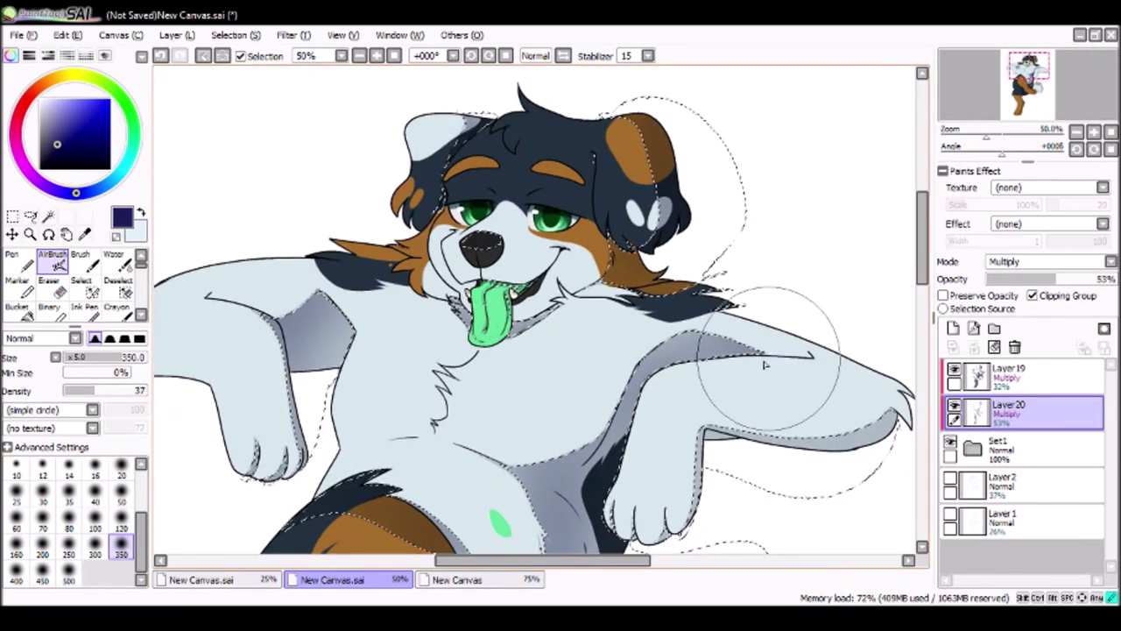
{"action": "scroll", "coordinate": [726, 376], "scroll_direction": "down", "scroll_amount": 10}
{"action": "left_click", "coordinate": [1095, 130]}
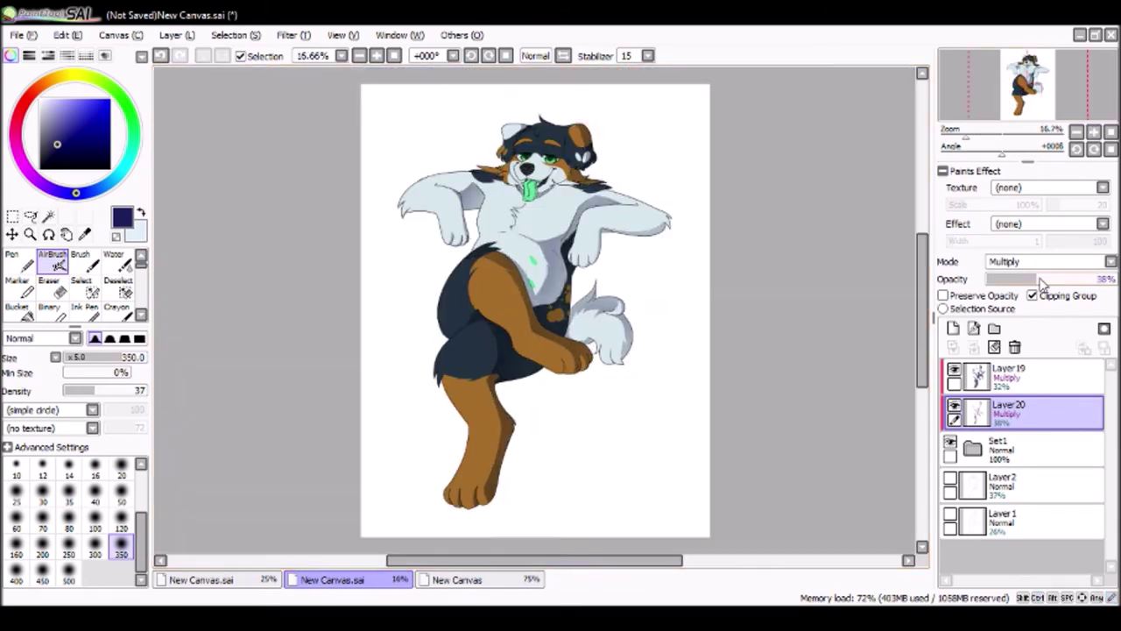
Step: Paste the pink-to-blue gradient on top, transform and flip it vertically, and make it a clipped Overlay layer at 50% opacity
{"action": "left_click_drag", "start_coordinate": [1066, 105], "coordinate": [1071, 100]}
{"action": "left_click", "coordinate": [953, 327]}
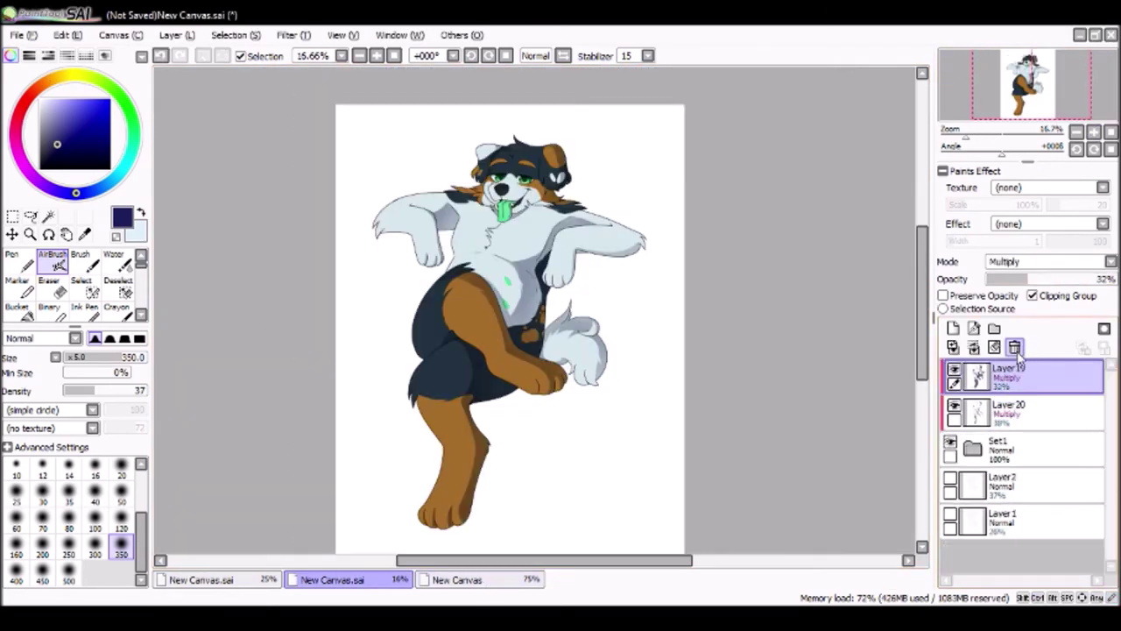
{"action": "key", "text": "ctrl+v"}
{"action": "key", "text": "ctrl+t"}
{"action": "left_click_drag", "start_coordinate": [498, 417], "coordinate": [481, 540]}
{"action": "left_click", "coordinate": [75, 530]}
{"action": "left_click", "coordinate": [29, 452]}
{"action": "left_click", "coordinate": [1033, 295]}
{"action": "left_click", "coordinate": [1048, 261]}
{"action": "left_click", "coordinate": [1061, 282]}
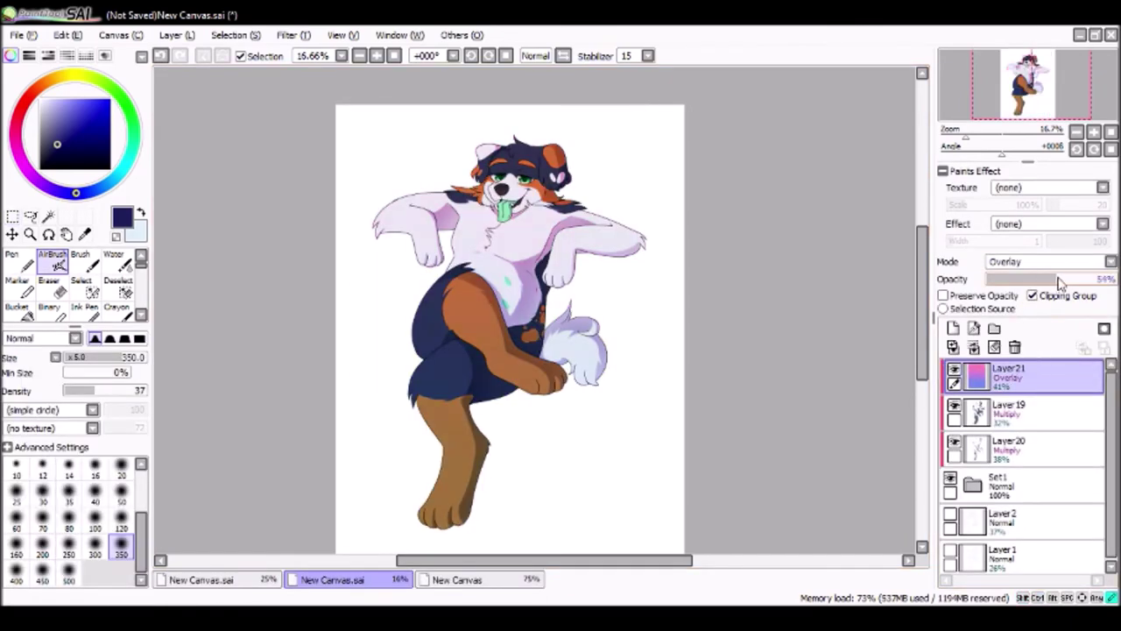
Step: Touch up the muzzle line art on Layer3 in the Set1 folder with a black Crayon at size 3, undoing a stroke
{"action": "left_click", "coordinate": [972, 483]}
{"action": "left_click_drag", "start_coordinate": [1030, 83], "coordinate": [1025, 86]}
{"action": "left_click", "coordinate": [1025, 517]}
{"action": "left_click", "coordinate": [40, 167]}
{"action": "left_click", "coordinate": [116, 309]}
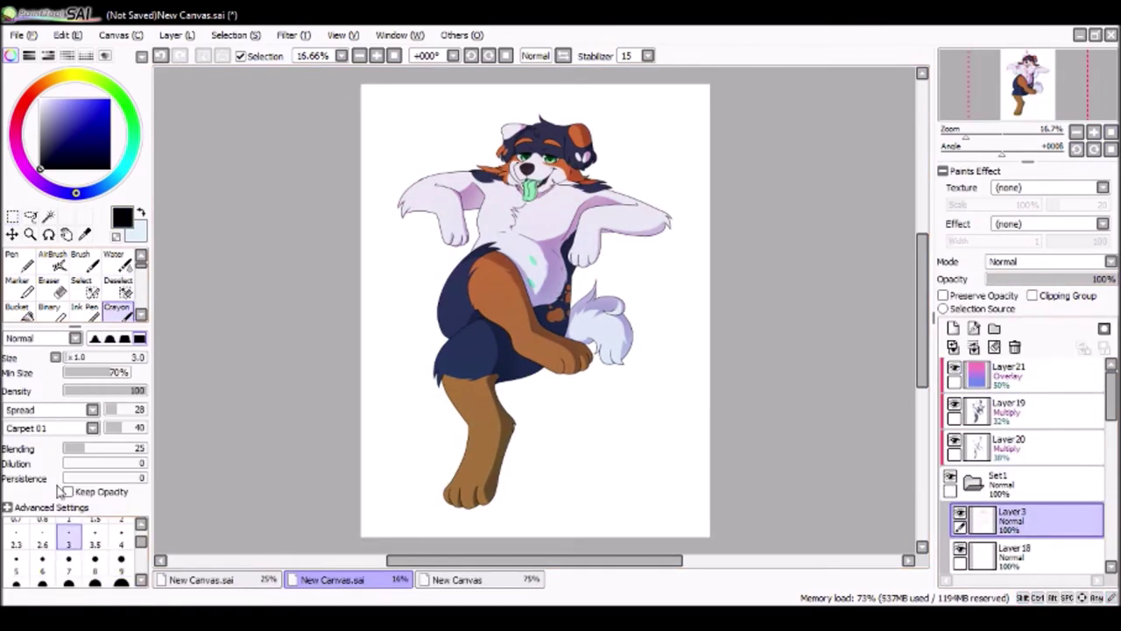
{"action": "scroll", "coordinate": [465, 226], "scroll_direction": "up", "scroll_amount": 5}
{"action": "key", "text": "ctrl+z"}
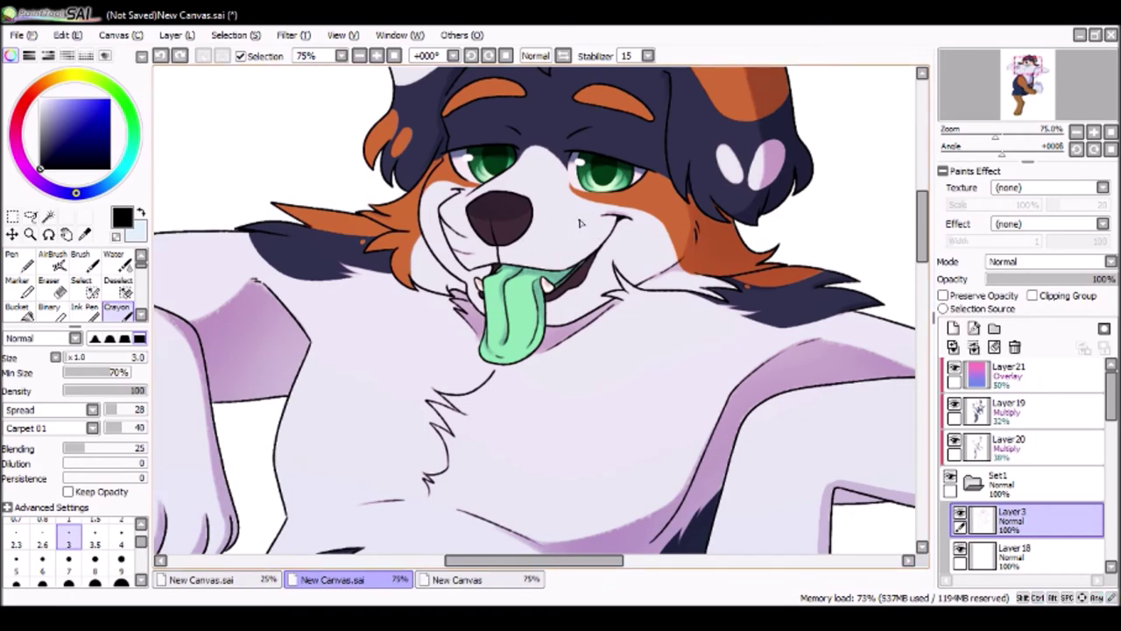
{"action": "scroll", "coordinate": [587, 239], "scroll_direction": "down", "scroll_amount": 5}
Step: Create a clipped layer above the shading and airbrush golden orange over the character's lit areas at size 350
{"action": "left_click", "coordinate": [1025, 411]}
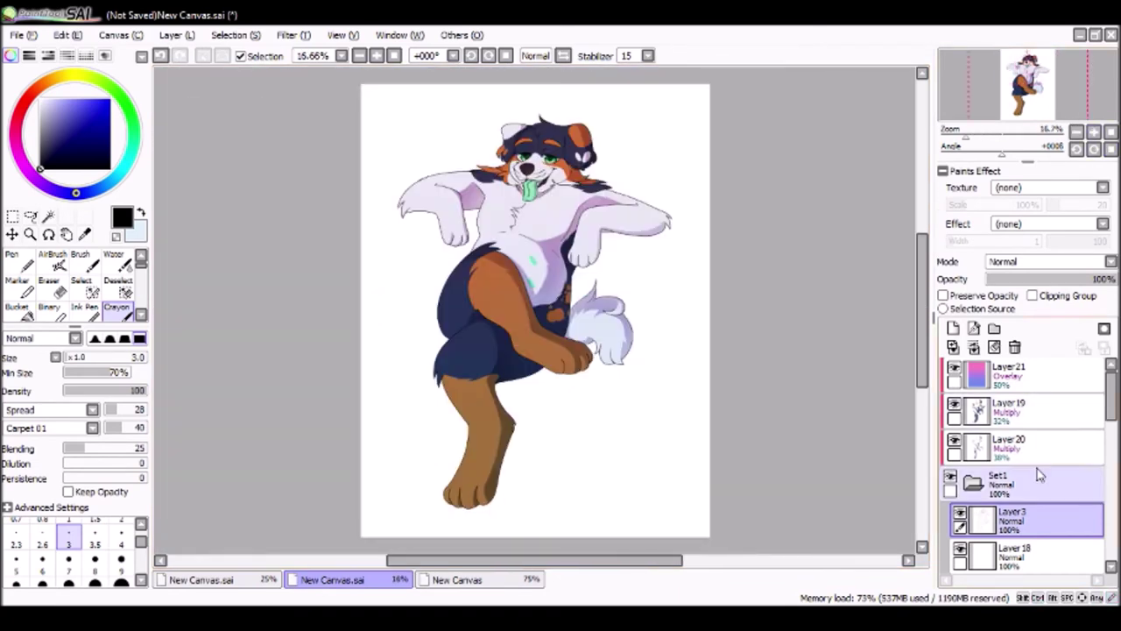
{"action": "left_click", "coordinate": [953, 328]}
{"action": "left_click", "coordinate": [1032, 295]}
{"action": "left_click", "coordinate": [55, 79]}
{"action": "left_click", "coordinate": [98, 99]}
{"action": "left_click", "coordinate": [52, 259]}
{"action": "mouse_move", "coordinate": [420, 175]}
{"action": "left_mouse_down"}
{"action": "mouse_move", "coordinate": [482, 272]}
{"action": "mouse_move", "coordinate": [478, 438]}
{"action": "mouse_move", "coordinate": [581, 139]}
{"action": "left_mouse_up"}
Step: Set the orange glow layer to Luminosity mode and soften its strokes with the Blur tool at size 350
{"action": "left_click", "coordinate": [1048, 261]}
{"action": "left_click", "coordinate": [1042, 331]}
{"action": "scroll", "coordinate": [74, 281], "scroll_direction": "down", "scroll_amount": 2}
{"action": "left_click", "coordinate": [116, 308]}
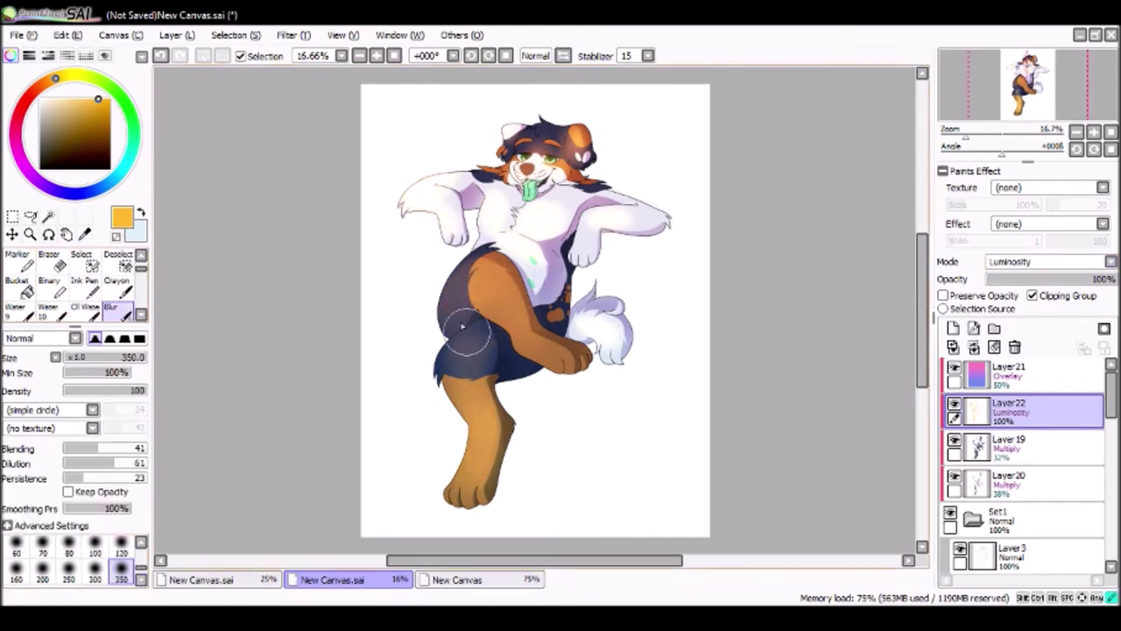
{"action": "scroll", "coordinate": [75, 280], "scroll_direction": "up", "scroll_amount": 2}
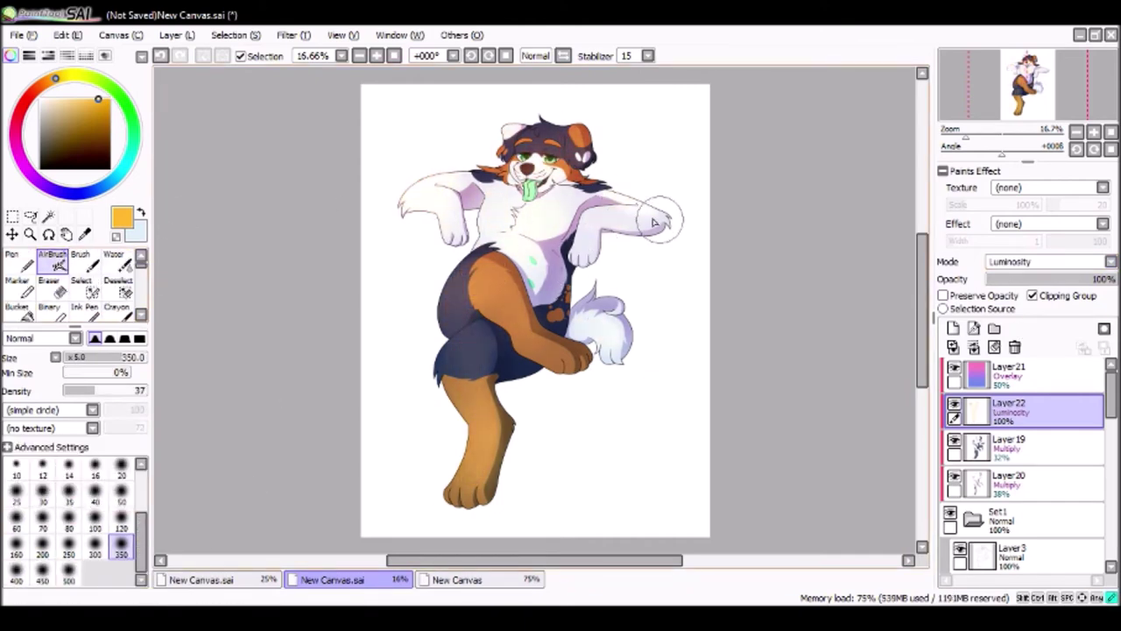
Step: Set the gradient Overlay layer to 46% opacity and move the Luminosity layer above it
{"action": "left_click", "coordinate": [52, 259]}
{"action": "left_click", "coordinate": [1025, 375]}
{"action": "mouse_move", "coordinate": [1051, 278]}
{"action": "left_mouse_down"}
{"action": "mouse_move", "coordinate": [1033, 279]}
{"action": "mouse_move", "coordinate": [1048, 279]}
{"action": "left_mouse_up"}
{"action": "left_click_drag", "start_coordinate": [1008, 411], "coordinate": [1007, 368]}
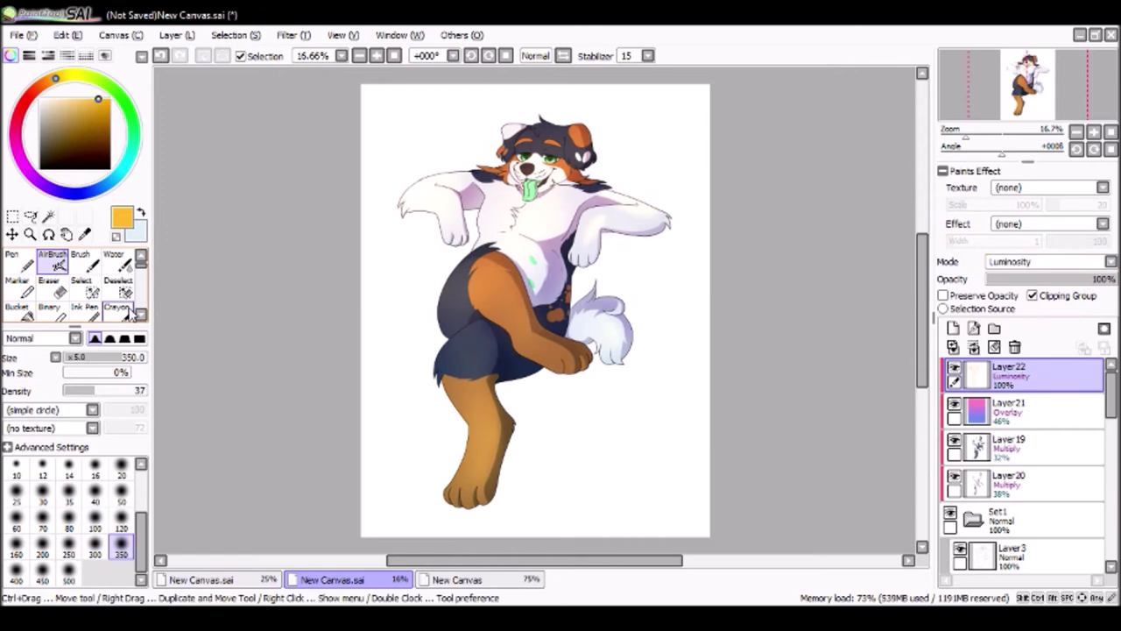
{"action": "key", "text": "b"}
Step: Select the area around the character and trim the canvas to it
{"action": "scroll", "coordinate": [1024, 464], "scroll_direction": "down", "scroll_amount": 3}
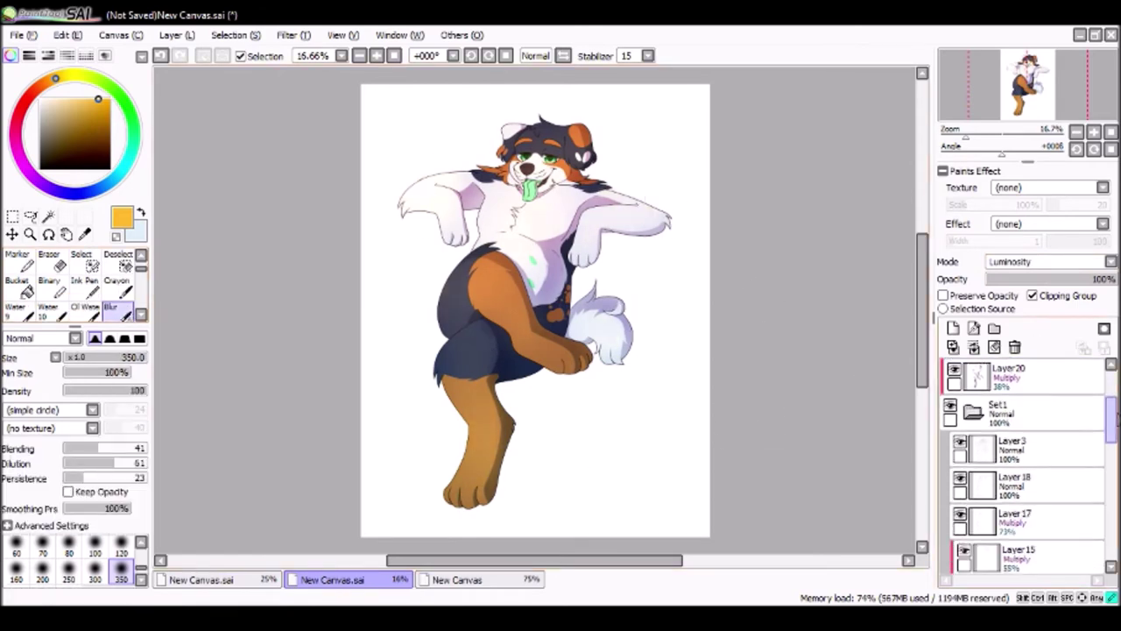
{"action": "key", "text": "ctrl+a"}
{"action": "key", "text": "ctrl+t"}
{"action": "key", "text": "minus"}
{"action": "left_click_drag", "start_coordinate": [666, 141], "coordinate": [642, 158]}
{"action": "left_click_drag", "start_coordinate": [415, 458], "coordinate": [421, 505]}
{"action": "key", "text": "Return"}
{"action": "key", "text": "ctrl+shift+c"}
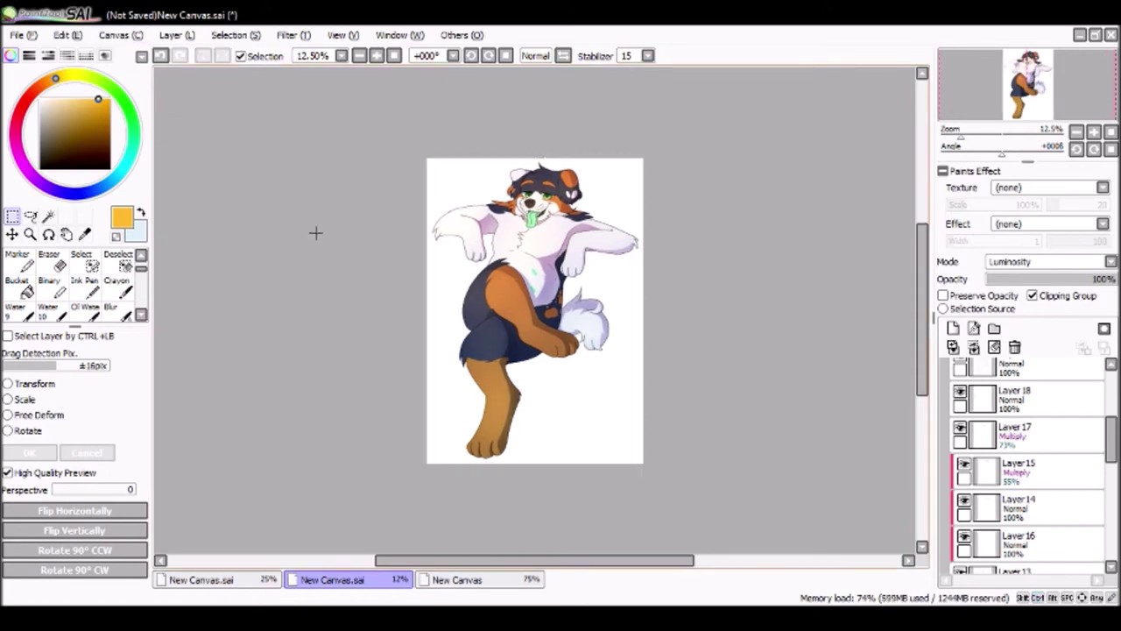
Step: Add a layer beneath the Set1 folder and fill a rectangular selection behind the character with pale green
{"action": "scroll", "coordinate": [1104, 428], "scroll_direction": "up", "scroll_amount": 5}
{"action": "left_click", "coordinate": [1007, 519]}
{"action": "left_click_drag", "start_coordinate": [459, 392], "coordinate": [619, 207]}
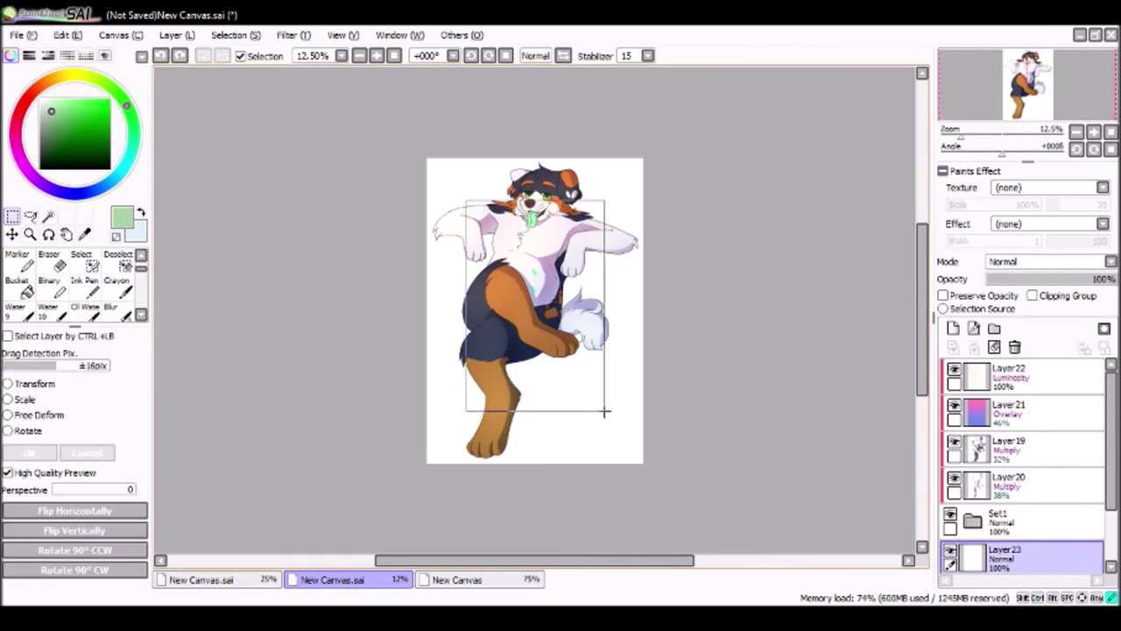
{"action": "left_click", "coordinate": [596, 386]}
{"action": "key", "text": "ctrl+d"}
Step: Place a copy of the pink-and-blue gradient over the background rectangle and transform it to cover the shape
{"action": "left_click", "coordinate": [1021, 416]}
{"action": "left_click", "coordinate": [1007, 554]}
{"action": "key", "text": "ctrl+t"}
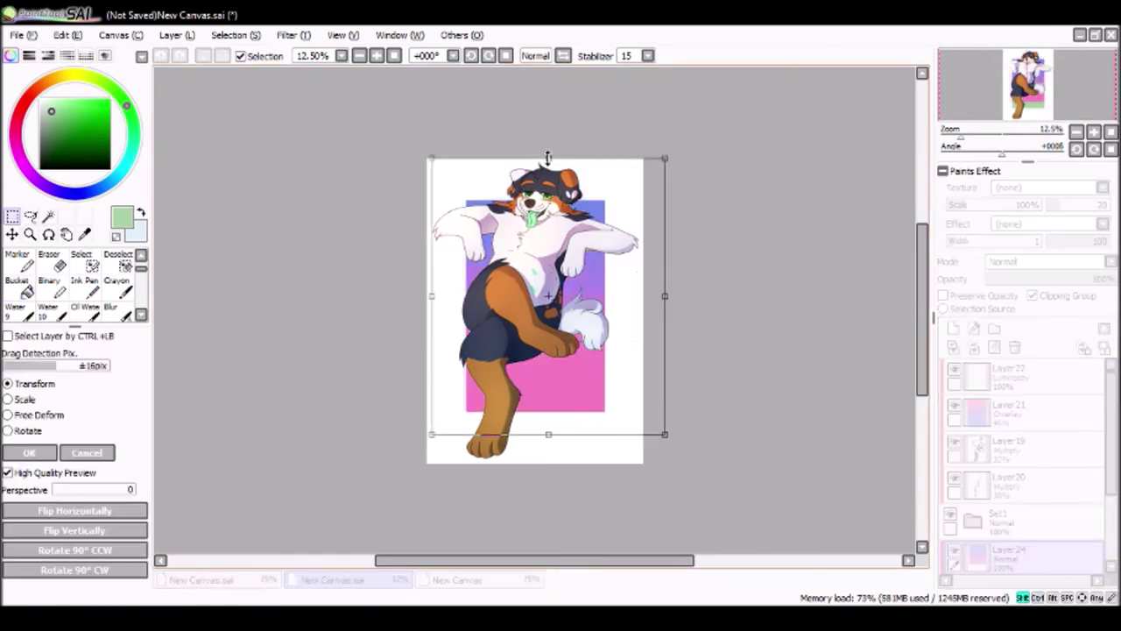
{"action": "key", "text": "Return"}
{"action": "scroll", "coordinate": [1046, 261], "scroll_direction": "down", "scroll_amount": 3}
{"action": "scroll", "coordinate": [1047, 262], "scroll_direction": "up", "scroll_amount": 1}
{"action": "scroll", "coordinate": [1047, 261], "scroll_direction": "down", "scroll_amount": 1}
Step: Fade the background rectangle to a pale tint and add a new top layer with the black Pen at size 14
{"action": "left_click", "coordinate": [111, 307]}
{"action": "key", "text": "ctrl+t"}
{"action": "key", "text": "Escape"}
{"action": "left_click", "coordinate": [1007, 523]}
{"action": "left_click", "coordinate": [1008, 491]}
{"action": "scroll", "coordinate": [1086, 263], "scroll_direction": "down", "scroll_amount": 1}
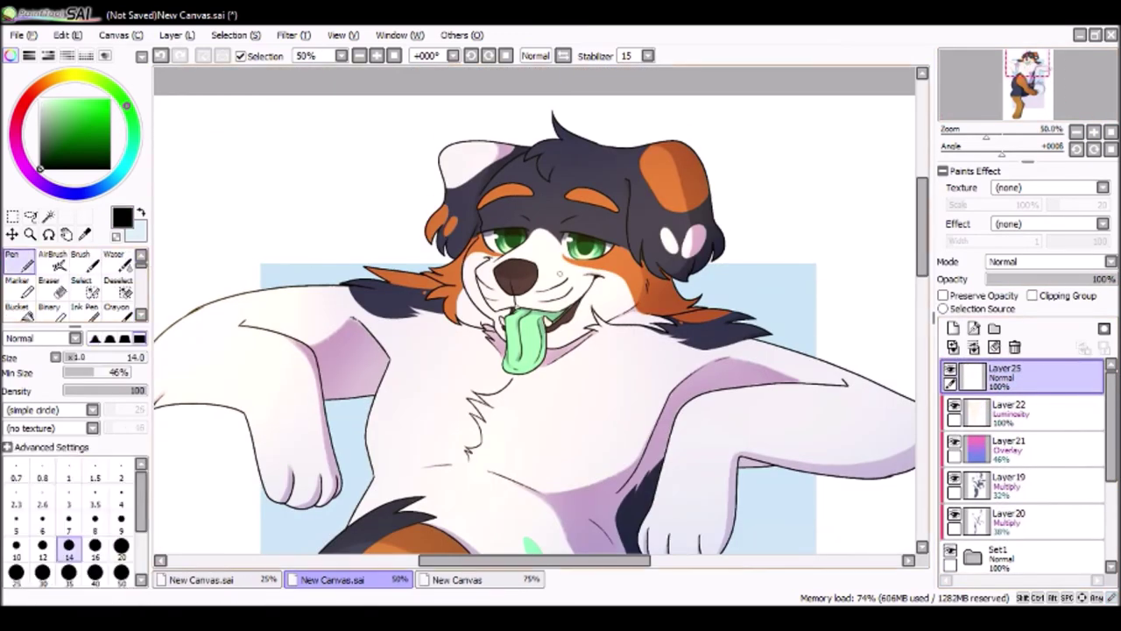
Step: Set the Pen to size 1 and add fine black strokes around the dog's shoulder, chest and cheek
{"action": "left_click", "coordinate": [69, 478]}
{"action": "left_click_drag", "start_coordinate": [700, 268], "coordinate": [812, 320]}
{"action": "left_click_drag", "start_coordinate": [605, 314], "coordinate": [613, 503]}
{"action": "left_click_drag", "start_coordinate": [477, 259], "coordinate": [410, 289]}
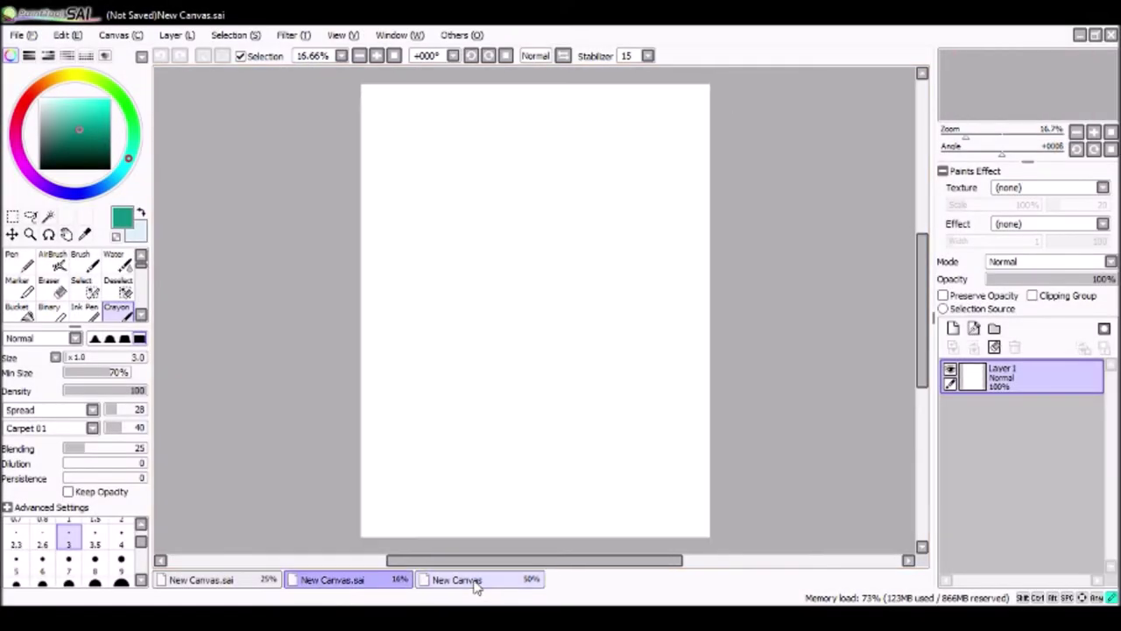
Step: Sketch a seated dog's head, neck, chest and front legs in teal with the size 3 Crayon on the blank canvas, removing stray strokes
{"action": "left_click_drag", "start_coordinate": [478, 180], "coordinate": [470, 196]}
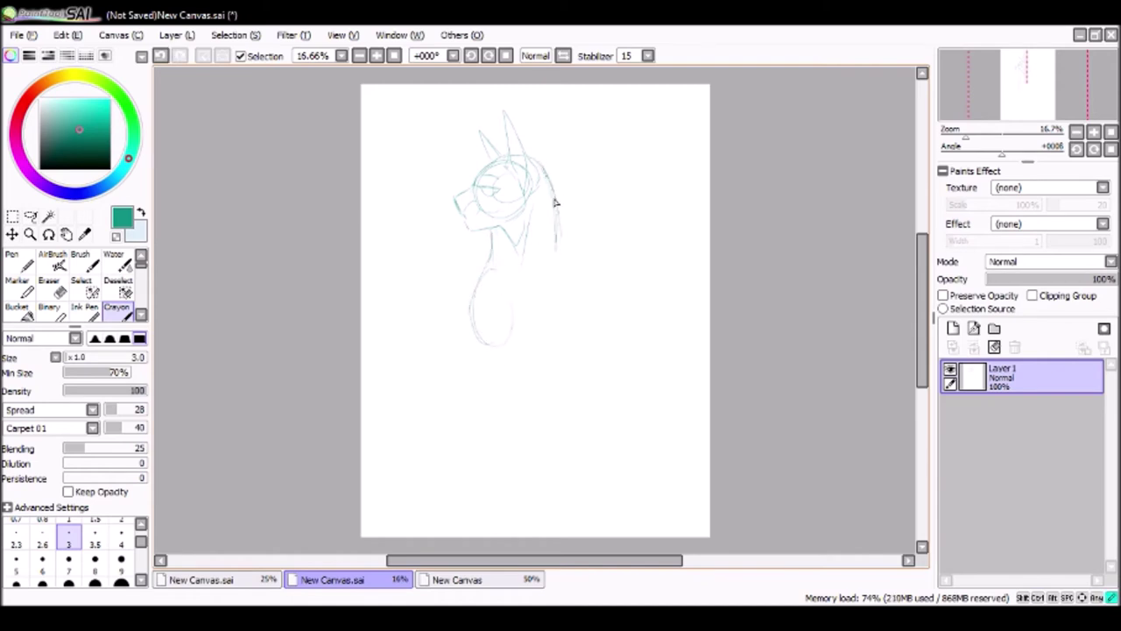
{"action": "key", "text": "ctrl+z"}
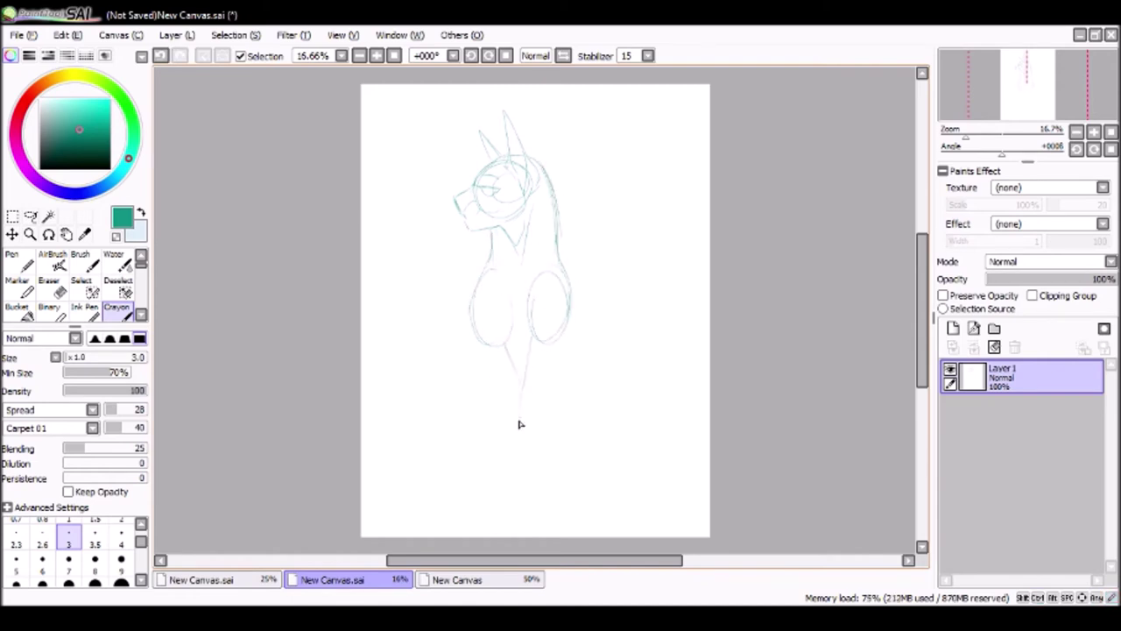
{"action": "key", "text": "ctrl+z"}
{"action": "key", "text": "ctrl+z"}
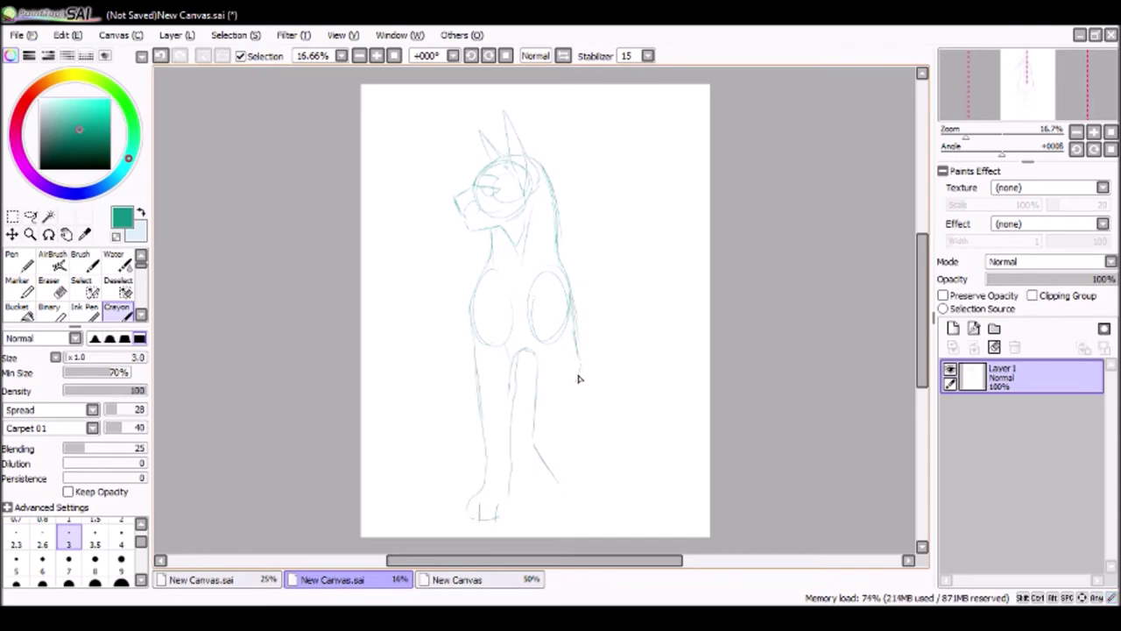
{"action": "key", "text": "ctrl+z"}
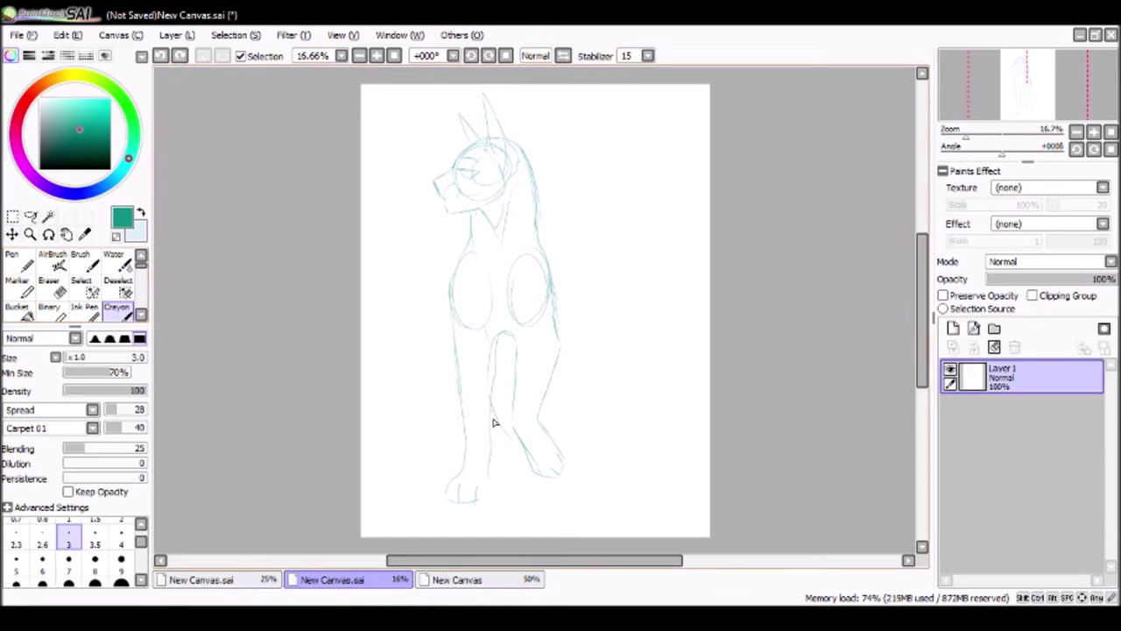
Step: Rough in the haunch and outstretched hind leg, and shift the whole sketch towards the left edge of the canvas
{"action": "left_click_drag", "start_coordinate": [594, 378], "coordinate": [652, 402]}
{"action": "key", "text": "ctrl+t"}
{"action": "left_click_drag", "start_coordinate": [501, 487], "coordinate": [473, 487]}
{"action": "key", "text": "Return"}
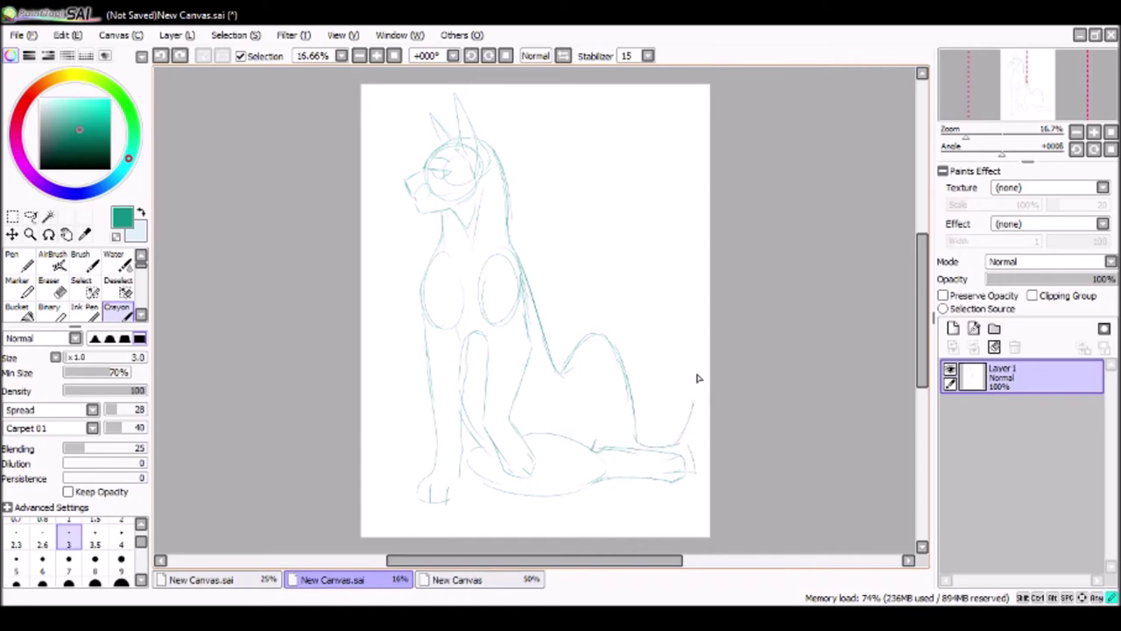
Step: Sketch a large upward-curving tail behind the haunch and erase stray lines at the top of the front legs
{"action": "left_click_drag", "start_coordinate": [602, 189], "coordinate": [561, 364]}
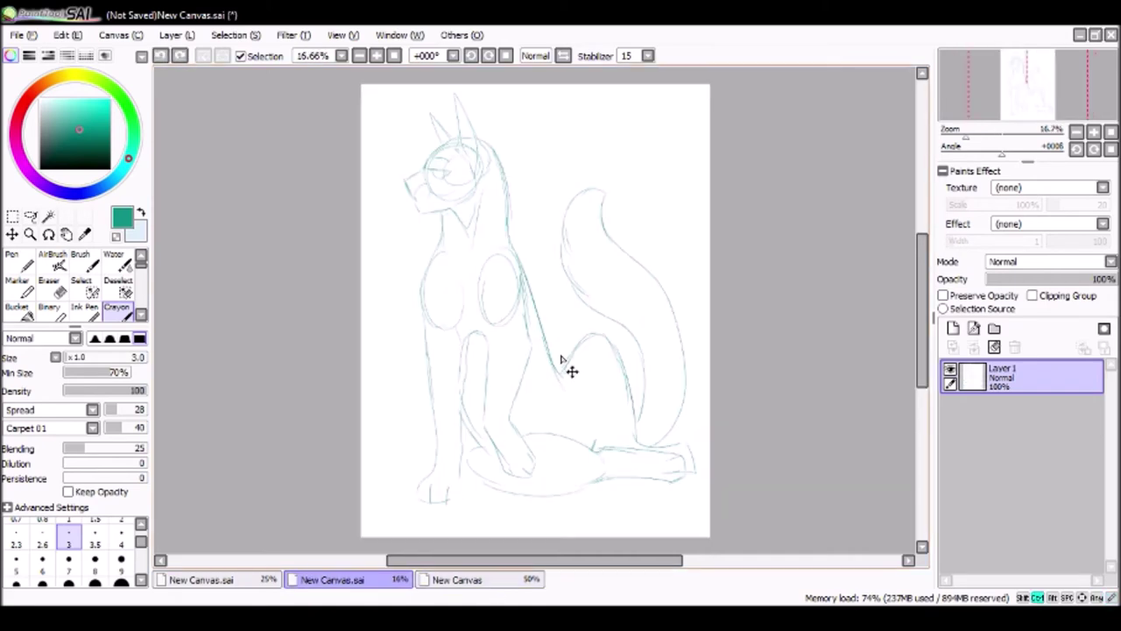
{"action": "key", "text": "ctrl+z"}
{"action": "key", "text": "e"}
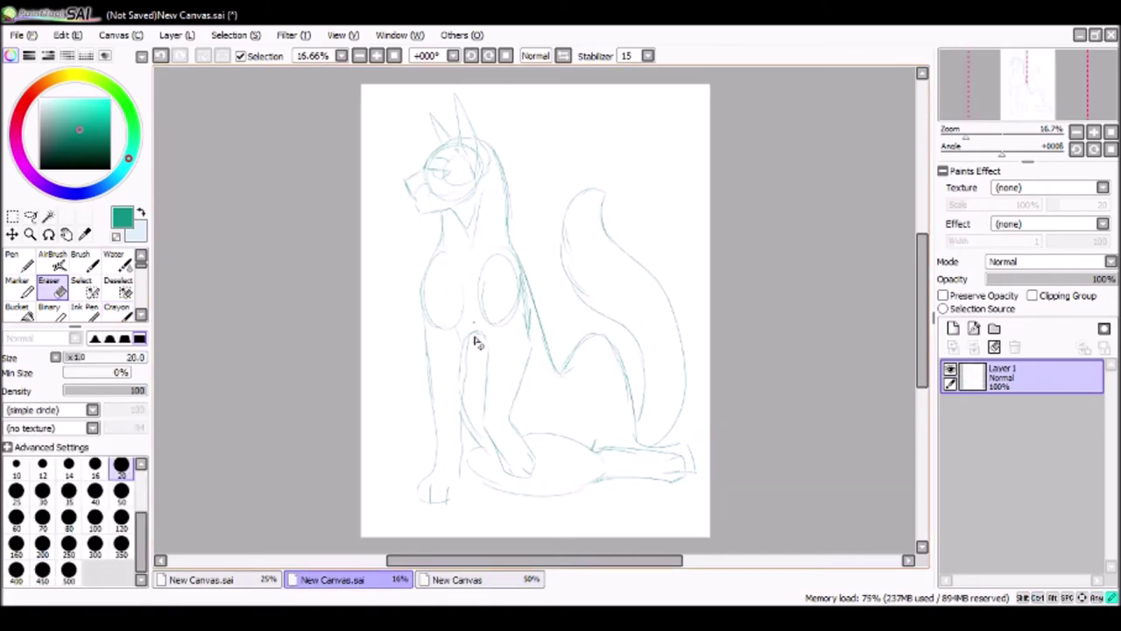
{"action": "key", "text": "e"}
{"action": "key", "text": "e"}
{"action": "key", "text": "e"}
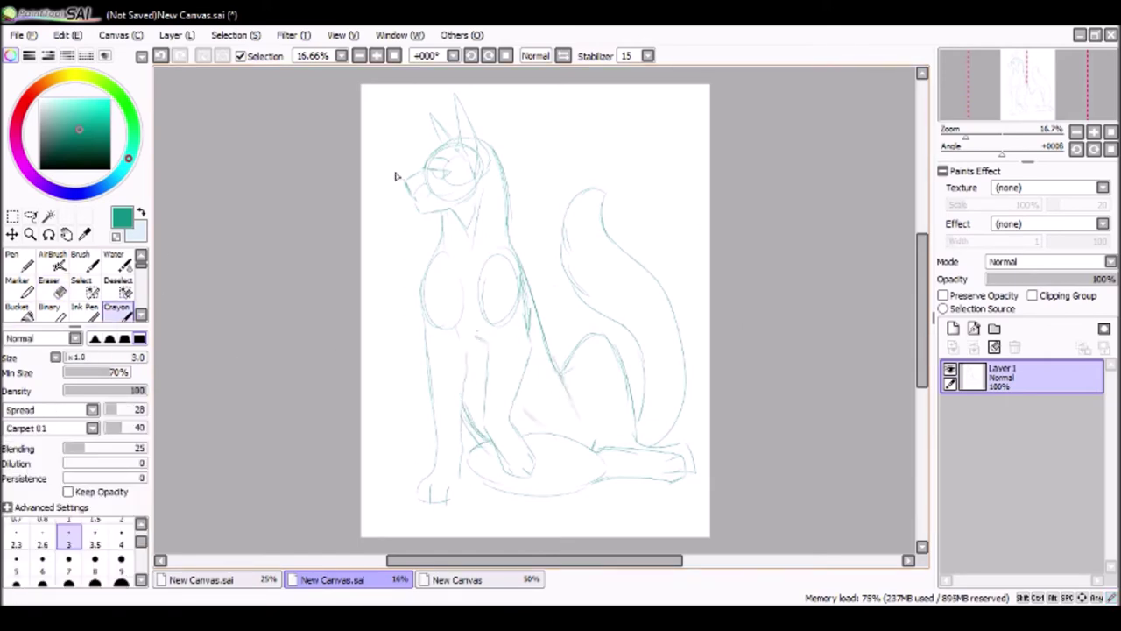
Step: Refine the sketched back line and fur where the back meets the raised haunch
{"action": "key", "text": "ctrl+t"}
{"action": "key", "text": "Return"}
{"action": "scroll", "coordinate": [594, 346], "scroll_direction": "up", "scroll_amount": 1}
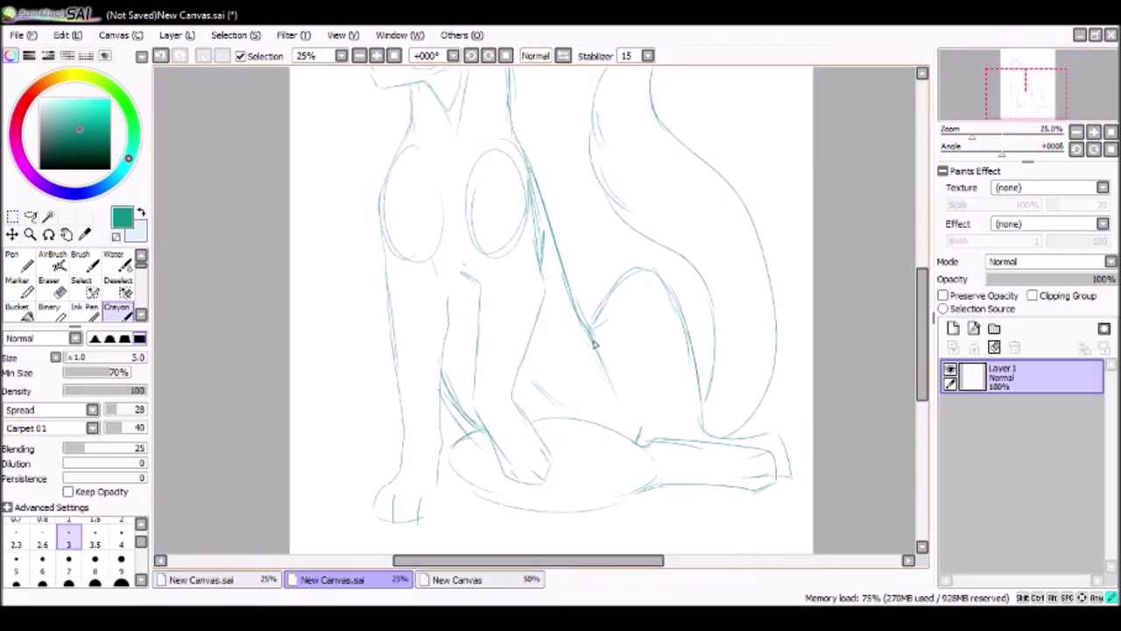
{"action": "left_click_drag", "start_coordinate": [592, 343], "coordinate": [620, 405]}
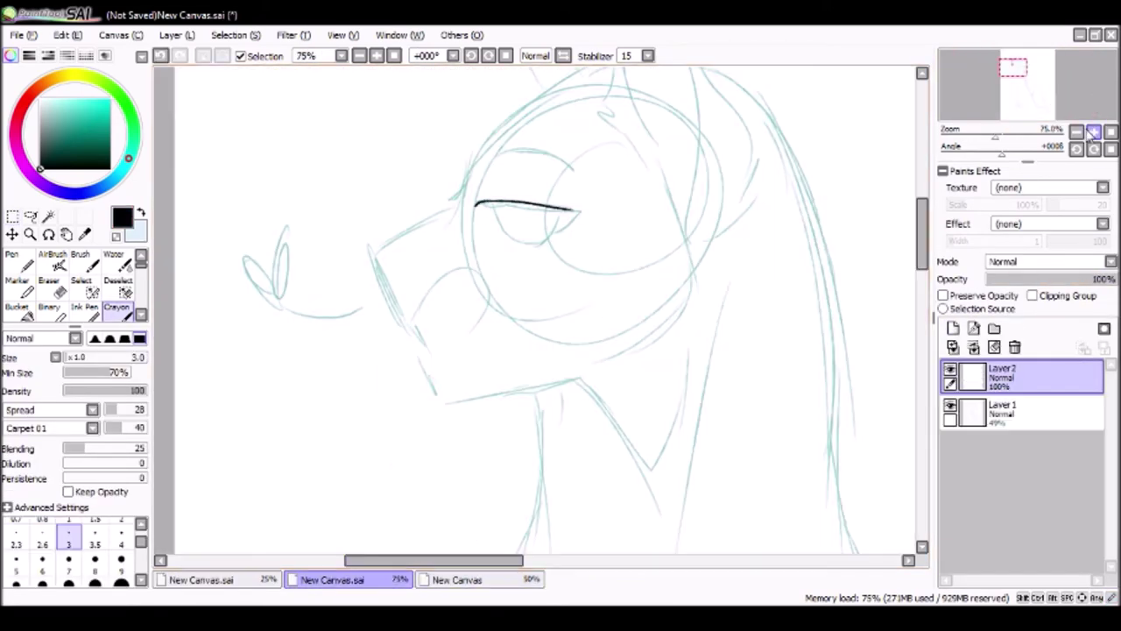
Step: Ink the half-closed eye in black on Layer2 with a thick upper lid and rounded lower lid, checking it in a mirrored view
{"action": "left_click", "coordinate": [1093, 131]}
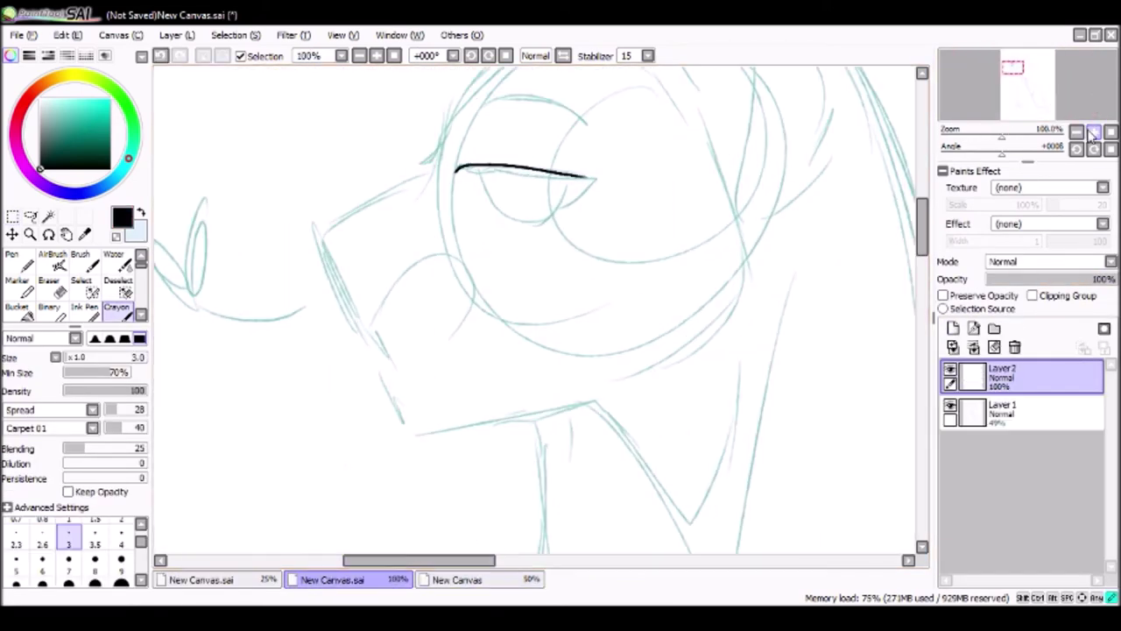
{"action": "left_click", "coordinate": [1094, 131]}
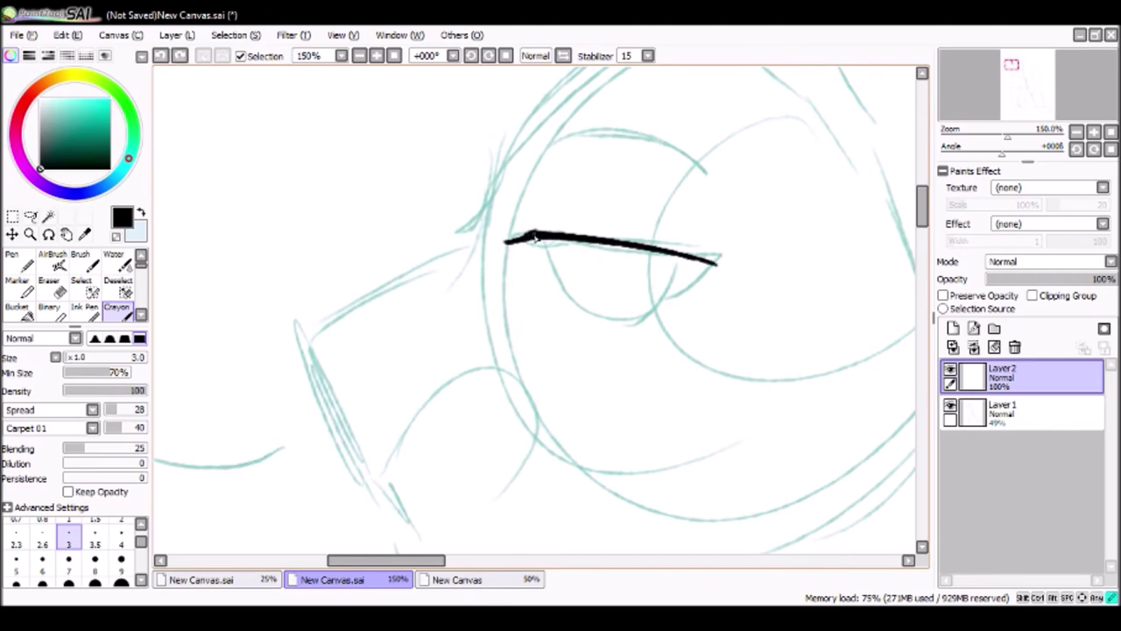
{"action": "left_click_drag", "start_coordinate": [536, 245], "coordinate": [714, 267]}
{"action": "key", "text": "e"}
{"action": "key", "text": "h"}
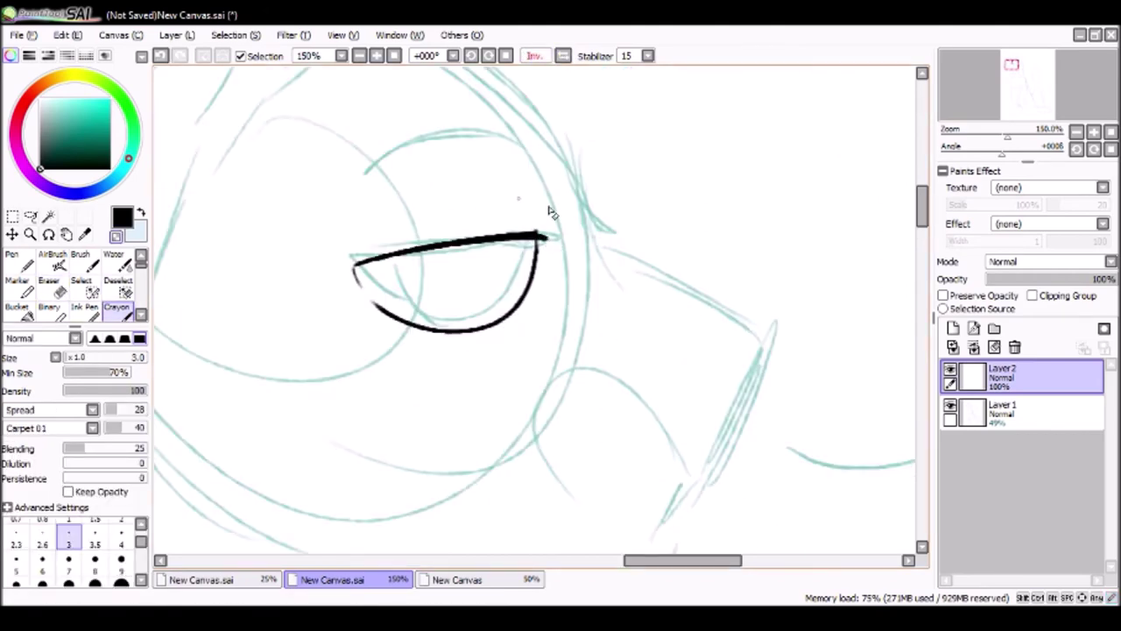
{"action": "key", "text": "h"}
Step: Ink the eyebrow, the nose and the curved mouth line along the muzzle
{"action": "left_click_drag", "start_coordinate": [526, 160], "coordinate": [715, 185]}
{"action": "mouse_move", "coordinate": [298, 325]}
{"action": "left_mouse_down"}
{"action": "mouse_move", "coordinate": [344, 317]}
{"action": "mouse_move", "coordinate": [296, 326]}
{"action": "left_mouse_up"}
{"action": "left_click_drag", "start_coordinate": [324, 450], "coordinate": [419, 357]}
{"action": "left_click_drag", "start_coordinate": [471, 388], "coordinate": [683, 290]}
{"action": "scroll", "coordinate": [692, 263], "scroll_direction": "down", "scroll_amount": 1}
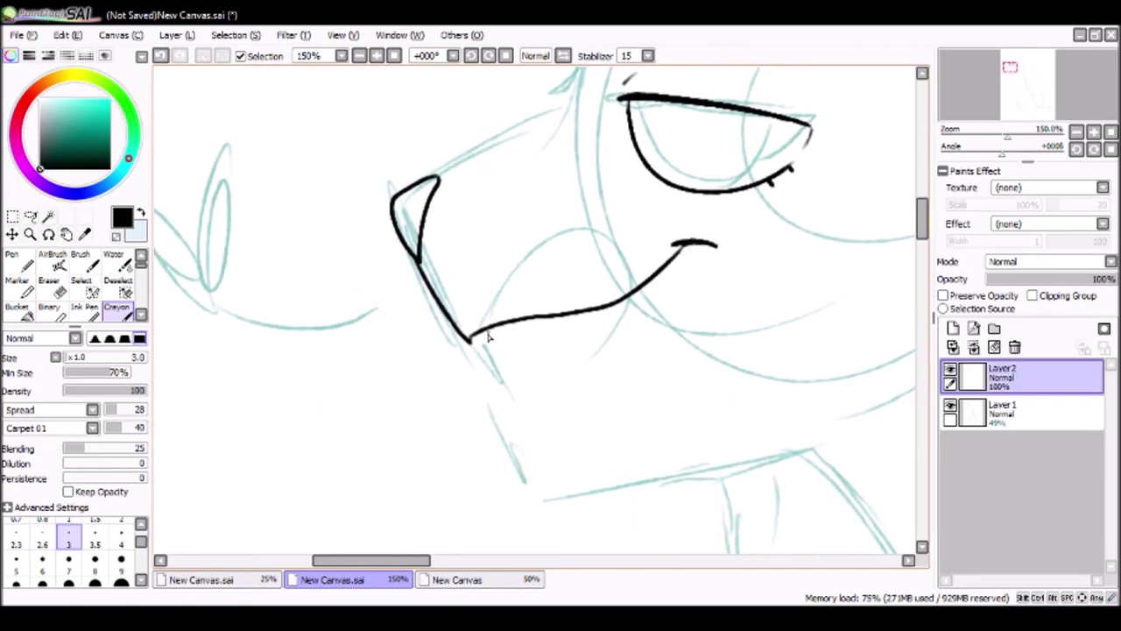
Step: Replace the trial tongue and open mouth with a rounded mouth outline and ink the lower jaw
{"action": "left_click_drag", "start_coordinate": [490, 349], "coordinate": [554, 359]}
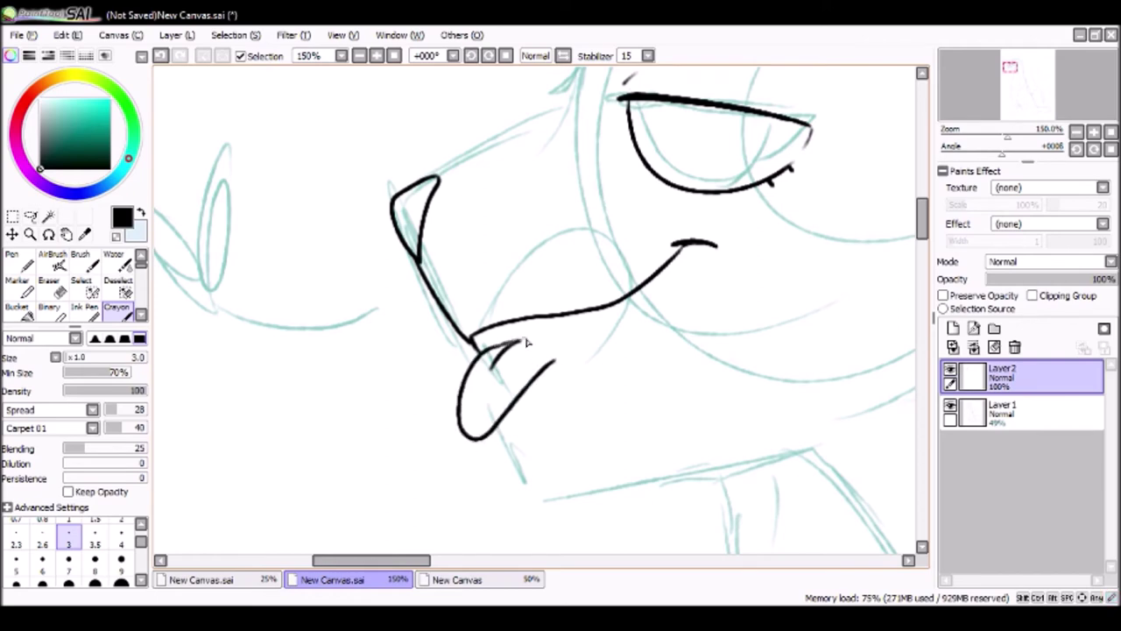
{"action": "key", "text": "ctrl+z"}
{"action": "left_click_drag", "start_coordinate": [504, 372], "coordinate": [518, 452]}
{"action": "scroll", "coordinate": [668, 277], "scroll_direction": "down", "scroll_amount": 2}
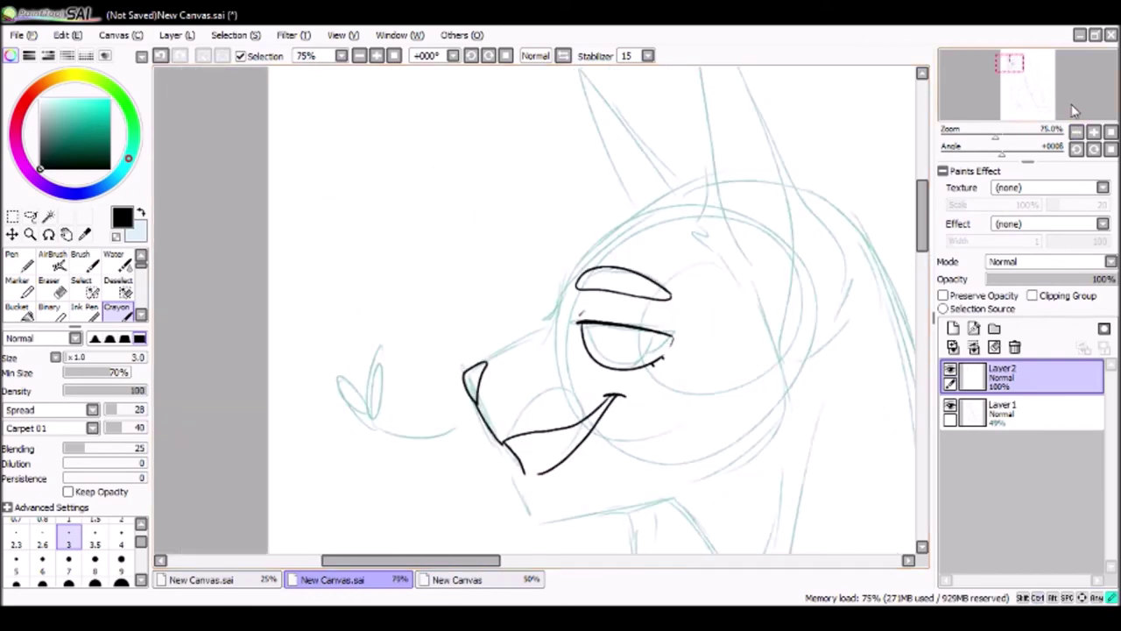
{"action": "scroll", "coordinate": [463, 362], "scroll_direction": "up", "scroll_amount": 2}
{"action": "key", "text": "ctrl+z"}
{"action": "left_click_drag", "start_coordinate": [429, 428], "coordinate": [491, 497]}
{"action": "left_click_drag", "start_coordinate": [450, 385], "coordinate": [705, 466]}
{"action": "left_click_drag", "start_coordinate": [578, 292], "coordinate": [572, 352]}
Step: Add further strokes to the muzzle and adjust the line work with a transform
{"action": "left_click", "coordinate": [1095, 132]}
{"action": "left_click", "coordinate": [1095, 132]}
{"action": "left_click", "coordinate": [1094, 131]}
{"action": "left_click_drag", "start_coordinate": [412, 316], "coordinate": [581, 328]}
{"action": "key", "text": "ctrl+t"}
{"action": "mouse_move", "coordinate": [596, 368]}
{"action": "left_mouse_down"}
{"action": "mouse_move", "coordinate": [605, 338]}
{"action": "mouse_move", "coordinate": [750, 258]}
{"action": "left_mouse_up"}
{"action": "key", "text": "Return"}
Step: Ink the snout bridge, forehead and jaw contours, redoing the stroke that misses the sketch
{"action": "scroll", "coordinate": [771, 255], "scroll_direction": "up", "scroll_amount": 4}
{"action": "mouse_move", "coordinate": [317, 367]}
{"action": "left_mouse_down"}
{"action": "mouse_move", "coordinate": [443, 281]}
{"action": "mouse_move", "coordinate": [599, 119]}
{"action": "left_mouse_up"}
{"action": "key", "text": "ctrl+z"}
{"action": "scroll", "coordinate": [614, 307], "scroll_direction": "down", "scroll_amount": 4}
{"action": "left_click_drag", "start_coordinate": [438, 350], "coordinate": [562, 303]}
{"action": "left_click_drag", "start_coordinate": [560, 262], "coordinate": [656, 396]}
{"action": "left_click_drag", "start_coordinate": [455, 311], "coordinate": [422, 435]}
Step: Consult the other open canvas for reference and ink the pointed fur tuft at the base of the near ear
{"action": "left_click", "coordinate": [464, 580]}
{"action": "left_click", "coordinate": [342, 579]}
{"action": "left_click_drag", "start_coordinate": [579, 236], "coordinate": [613, 368]}
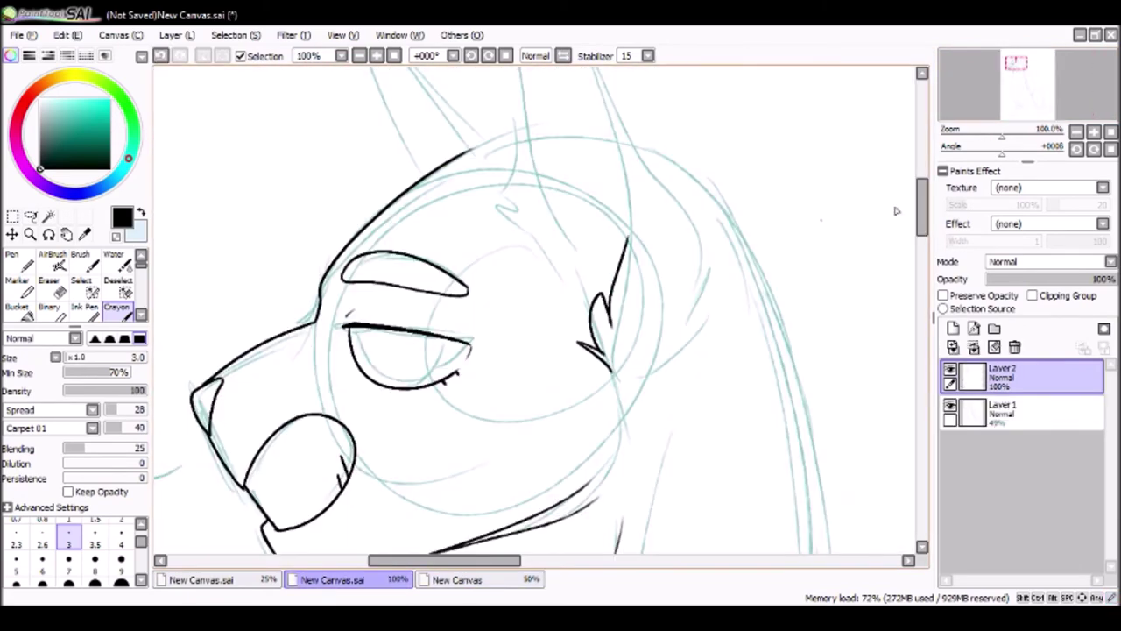
Step: Ink the tall pointed outline of the near ear down to its fur tuft
{"action": "scroll", "coordinate": [578, 351], "scroll_direction": "up", "scroll_amount": 2}
{"action": "left_click_drag", "start_coordinate": [613, 427], "coordinate": [577, 517]}
{"action": "left_click_drag", "start_coordinate": [617, 311], "coordinate": [587, 464]}
{"action": "left_click", "coordinate": [1076, 131]}
{"action": "key", "text": "ctrl+z"}
{"action": "left_click_drag", "start_coordinate": [552, 368], "coordinate": [578, 388]}
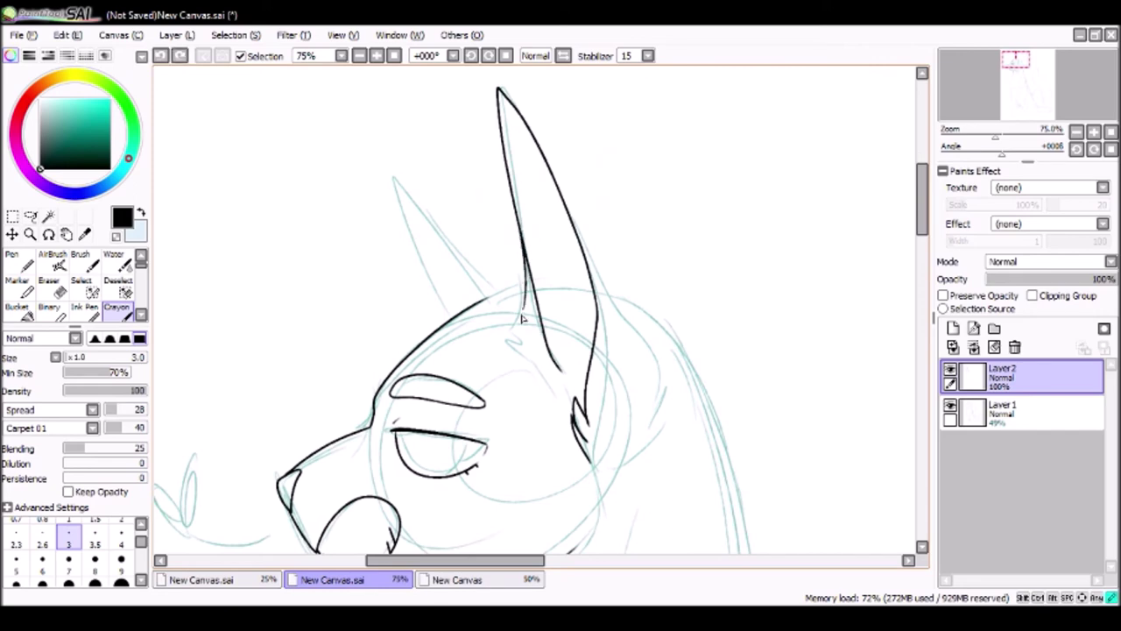
Step: Ink the fur at the front of the ear and the curve of the head behind it
{"action": "left_click_drag", "start_coordinate": [977, 114], "coordinate": [975, 117]}
{"action": "left_click_drag", "start_coordinate": [629, 72], "coordinate": [720, 220]}
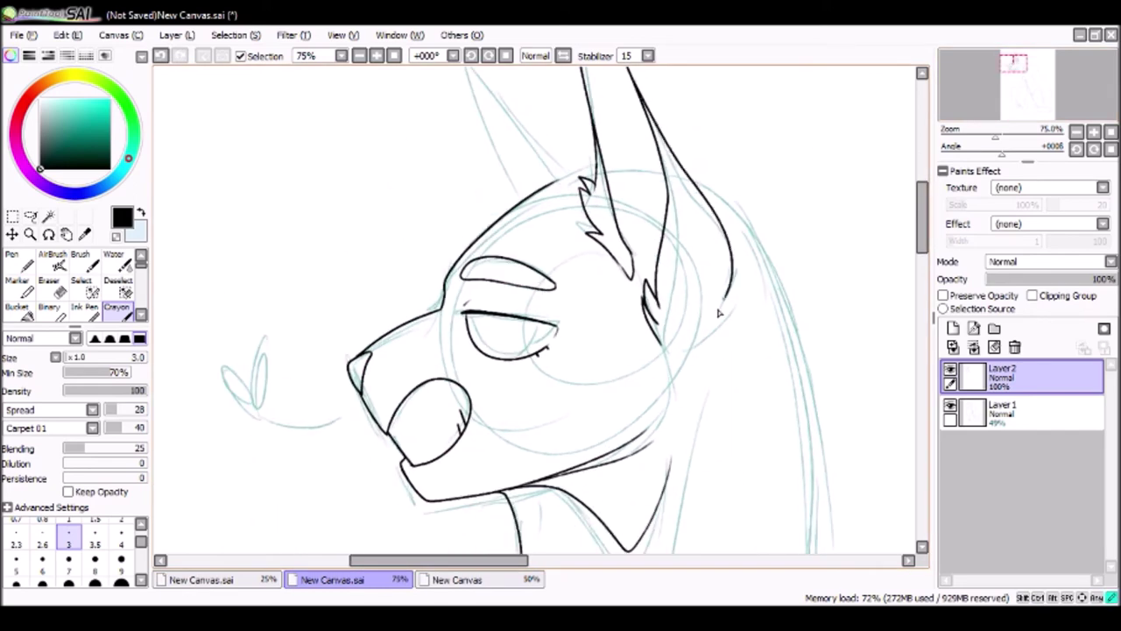
{"action": "left_click_drag", "start_coordinate": [998, 82], "coordinate": [994, 80]}
{"action": "mouse_move", "coordinate": [696, 173]}
{"action": "left_mouse_down"}
{"action": "mouse_move", "coordinate": [557, 97]}
{"action": "mouse_move", "coordinate": [556, 85]}
{"action": "left_mouse_up"}
Step: Lower the opacity of the Layer1 sketch to 22% and make Layer2 active again
{"action": "key", "text": "Down"}
{"action": "left_click_drag", "start_coordinate": [1049, 279], "coordinate": [990, 279]}
{"action": "left_click", "coordinate": [1034, 377]}
Step: Ink both sides of the neck and the chest and shoulder contours
{"action": "scroll", "coordinate": [708, 147], "scroll_direction": "down", "scroll_amount": 2}
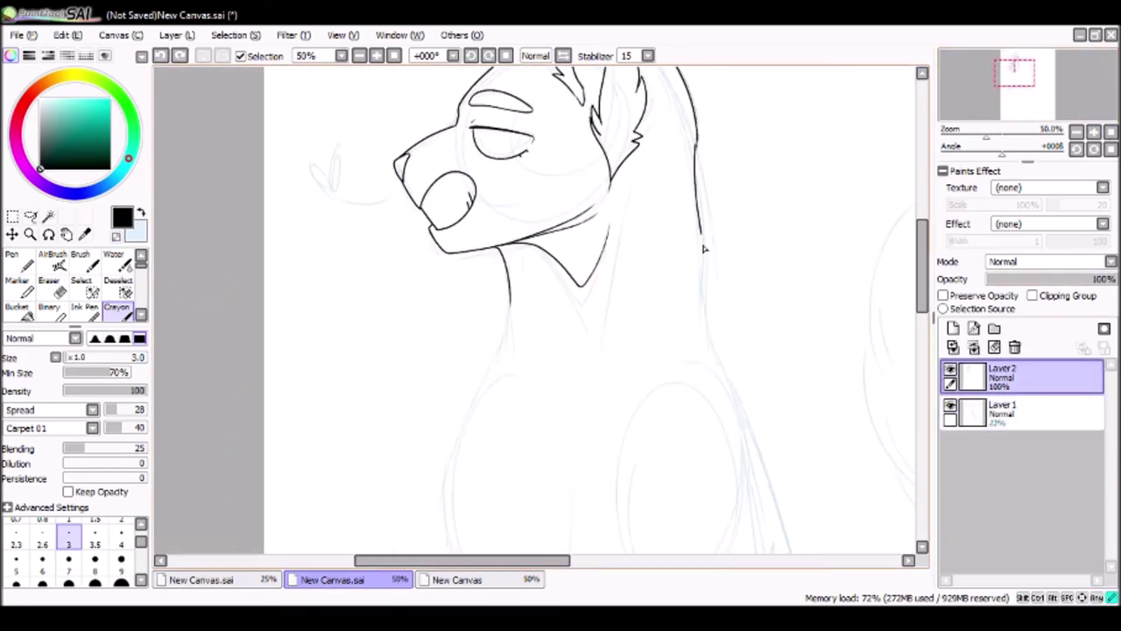
{"action": "left_click_drag", "start_coordinate": [705, 249], "coordinate": [768, 57]}
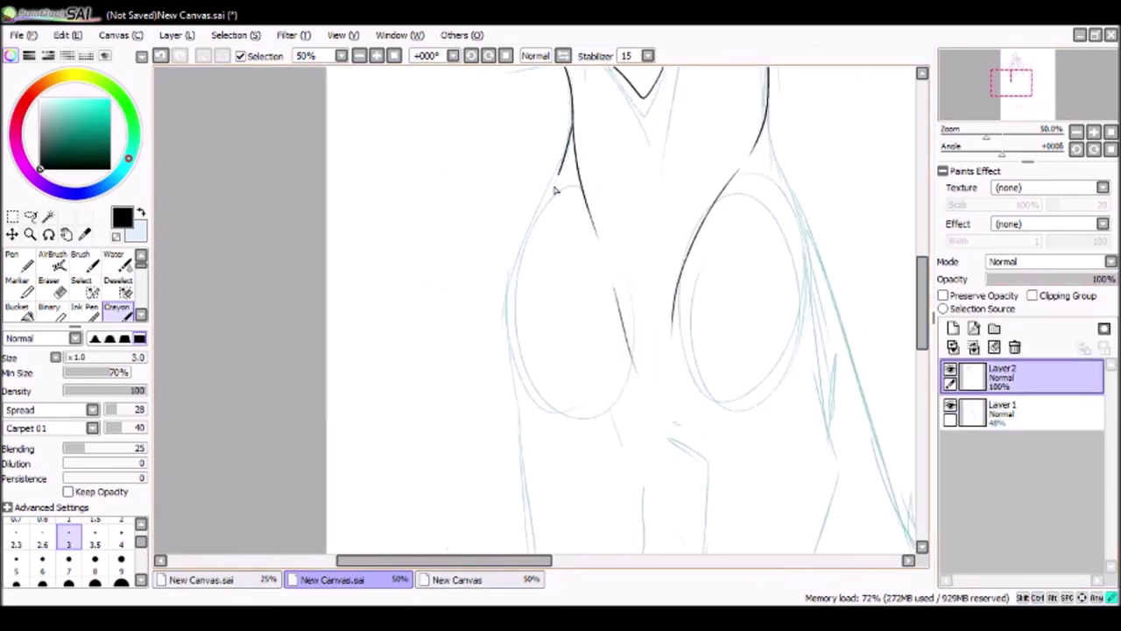
{"action": "left_click_drag", "start_coordinate": [1012, 122], "coordinate": [1017, 129]}
{"action": "left_click_drag", "start_coordinate": [526, 302], "coordinate": [580, 327]}
Step: Ink the bent front leg's contours and its paw with curved toe lines
{"action": "left_click_drag", "start_coordinate": [704, 288], "coordinate": [719, 82]}
{"action": "left_click_drag", "start_coordinate": [595, 154], "coordinate": [586, 284]}
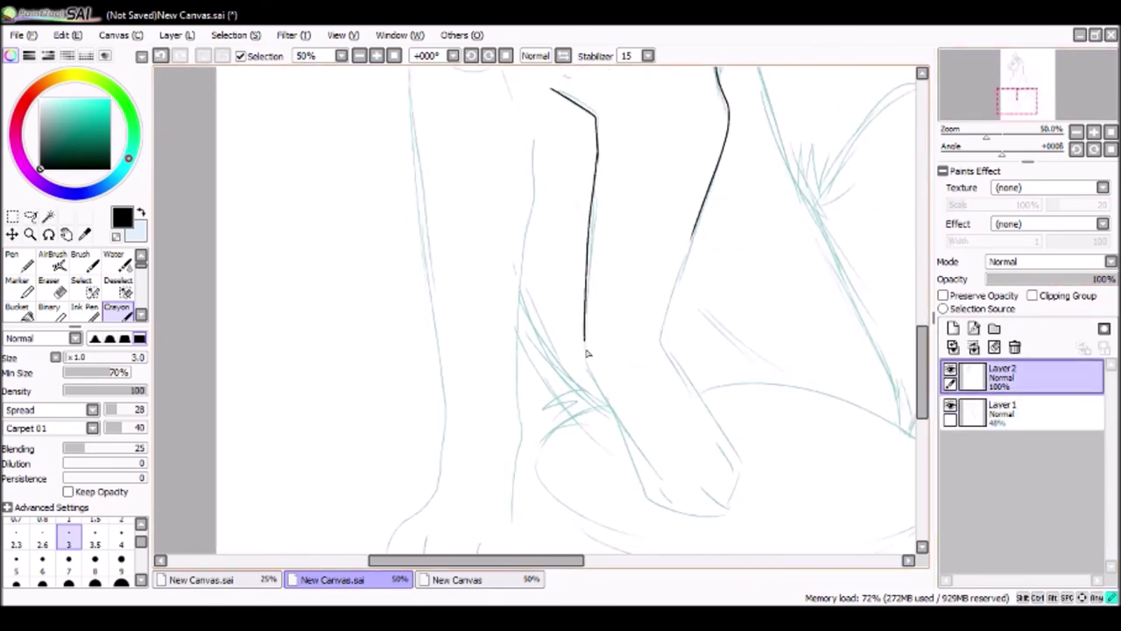
{"action": "scroll", "coordinate": [682, 313], "scroll_direction": "up", "scroll_amount": 2}
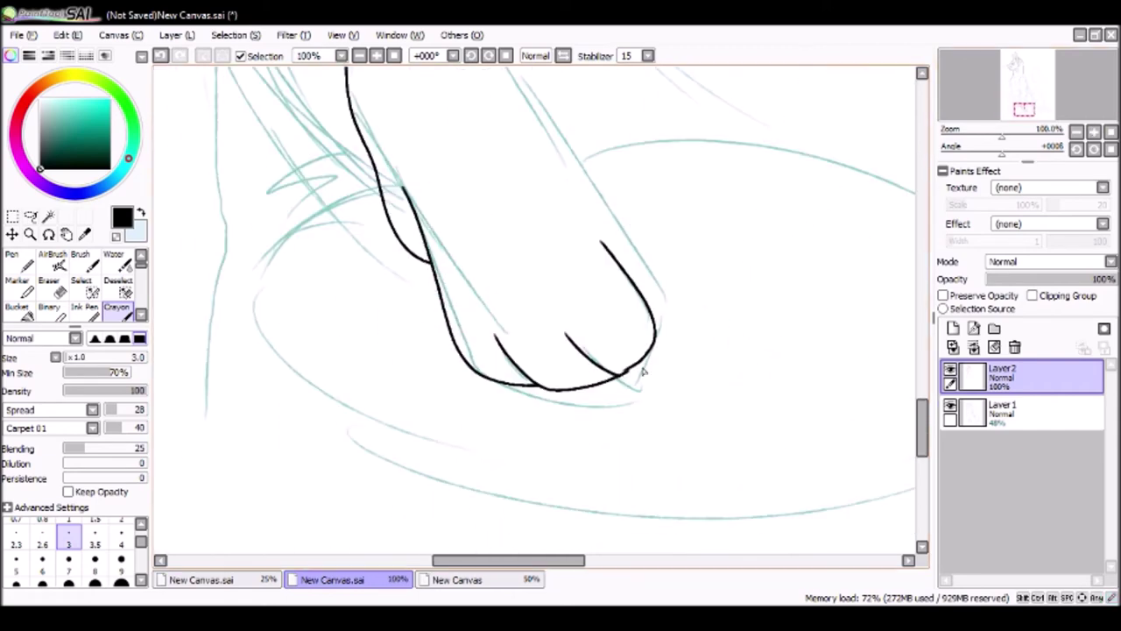
Step: Ink the straight front leg's upper contours and the rounded pad at the back of its wrist
{"action": "scroll", "coordinate": [637, 353], "scroll_direction": "down", "scroll_amount": 1}
{"action": "left_click_drag", "start_coordinate": [1030, 111], "coordinate": [1023, 91]}
{"action": "left_click_drag", "start_coordinate": [716, 322], "coordinate": [650, 289]}
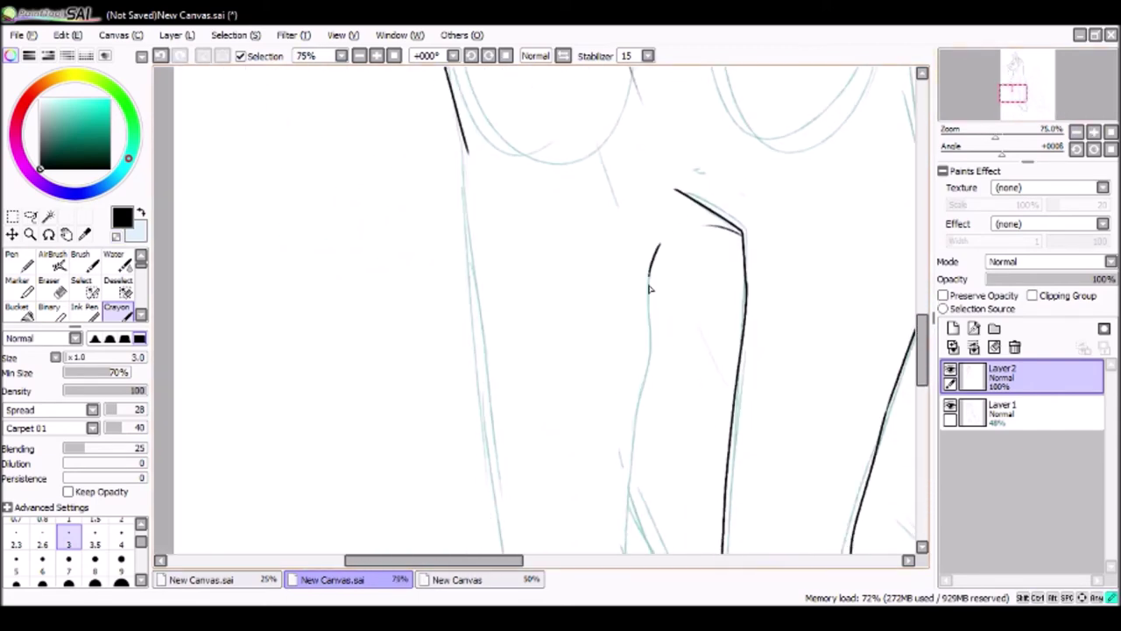
{"action": "mouse_move", "coordinate": [469, 164]}
{"action": "left_mouse_down"}
{"action": "mouse_move", "coordinate": [671, 388]}
{"action": "mouse_move", "coordinate": [649, 262]}
{"action": "left_mouse_up"}
{"action": "mouse_move", "coordinate": [630, 198]}
{"action": "left_mouse_down"}
{"action": "mouse_move", "coordinate": [613, 506]}
{"action": "mouse_move", "coordinate": [591, 397]}
{"action": "left_mouse_up"}
{"action": "left_click_drag", "start_coordinate": [571, 307], "coordinate": [600, 392]}
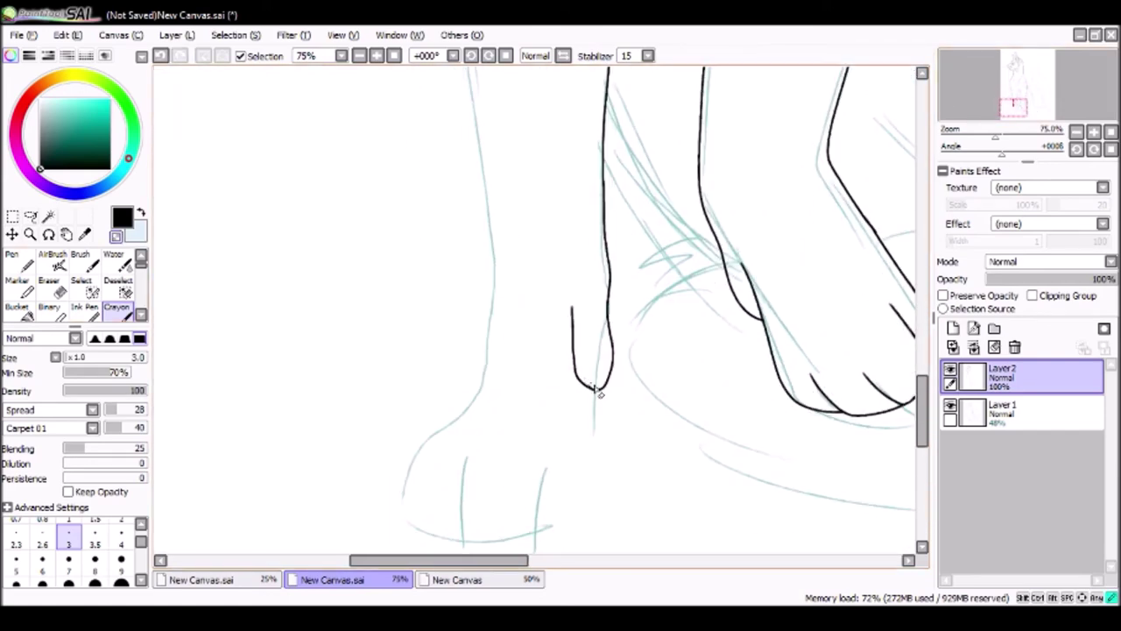
Step: Ink the straight front leg's outer contour and the outline of its paw
{"action": "mouse_move", "coordinate": [525, 315]}
{"action": "left_mouse_down"}
{"action": "mouse_move", "coordinate": [666, 263]}
{"action": "mouse_move", "coordinate": [613, 333]}
{"action": "left_mouse_up"}
{"action": "left_click_drag", "start_coordinate": [517, 140], "coordinate": [538, 401]}
{"action": "left_click_drag", "start_coordinate": [561, 350], "coordinate": [596, 175]}
{"action": "left_click_drag", "start_coordinate": [530, 167], "coordinate": [496, 224]}
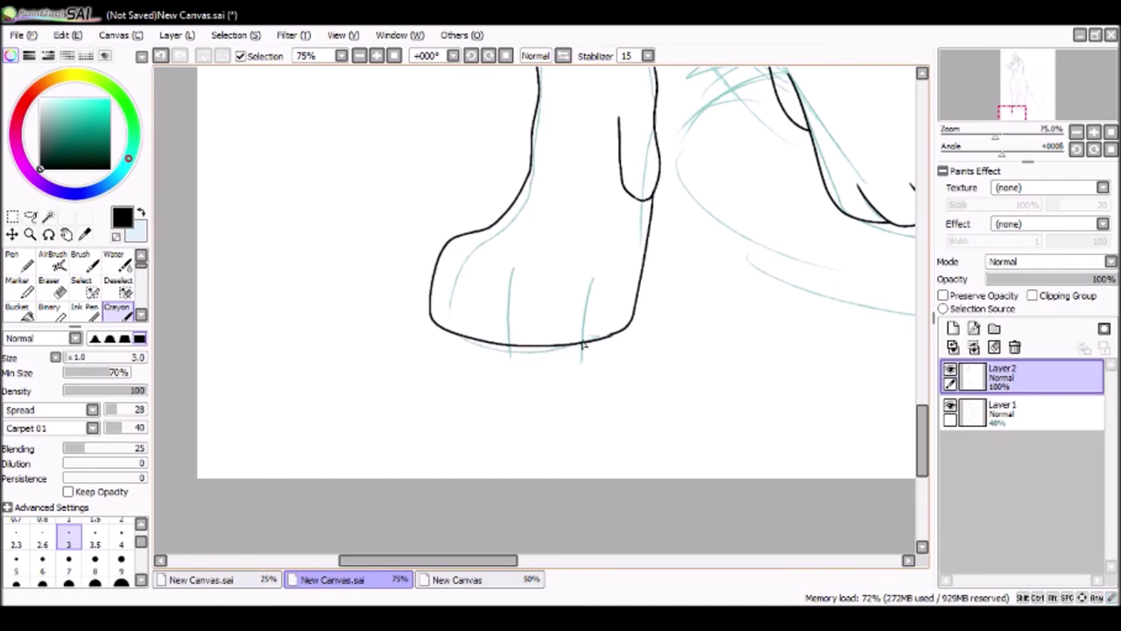
Step: Ink the upper and lower contours of the folded thigh lying behind the front paw
{"action": "scroll", "coordinate": [452, 256], "scroll_direction": "up", "scroll_amount": 10}
{"action": "left_click_drag", "start_coordinate": [1019, 73], "coordinate": [1000, 102]}
{"action": "left_click_drag", "start_coordinate": [666, 213], "coordinate": [332, 169]}
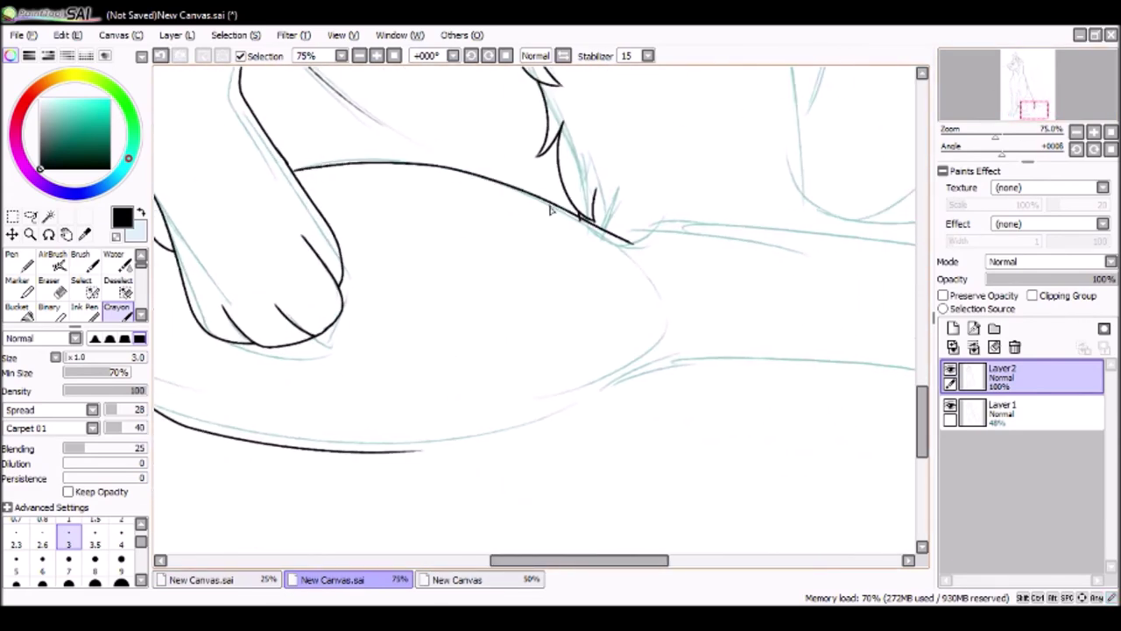
Step: Rotate the canvas view to ink the outstretched hind leg and paw, clean up its lines, and reset the rotation
{"action": "left_click", "coordinate": [1094, 149]}
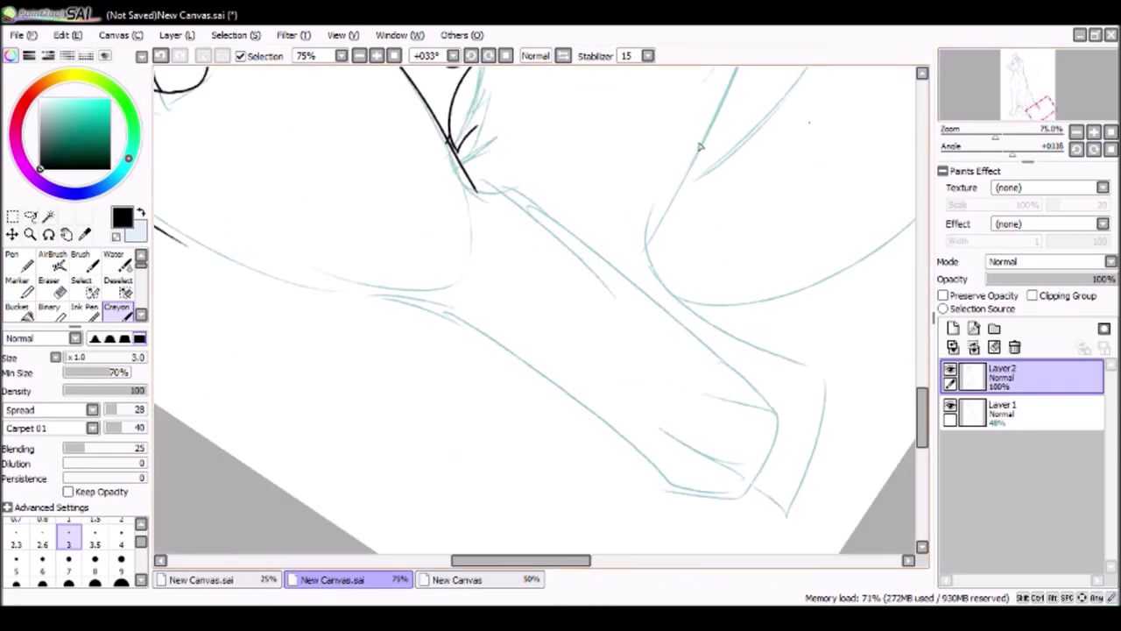
{"action": "left_click_drag", "start_coordinate": [476, 76], "coordinate": [777, 351]}
{"action": "left_click_drag", "start_coordinate": [177, 184], "coordinate": [335, 261]}
{"action": "key", "text": "e"}
{"action": "left_click_drag", "start_coordinate": [763, 313], "coordinate": [692, 263]}
{"action": "key", "text": "e"}
{"action": "key", "text": "Home"}
Step: Ink the raised knee behind the body down to the outstretched hind leg and clean up the nearby lines
{"action": "scroll", "coordinate": [661, 434], "scroll_direction": "down", "scroll_amount": 5}
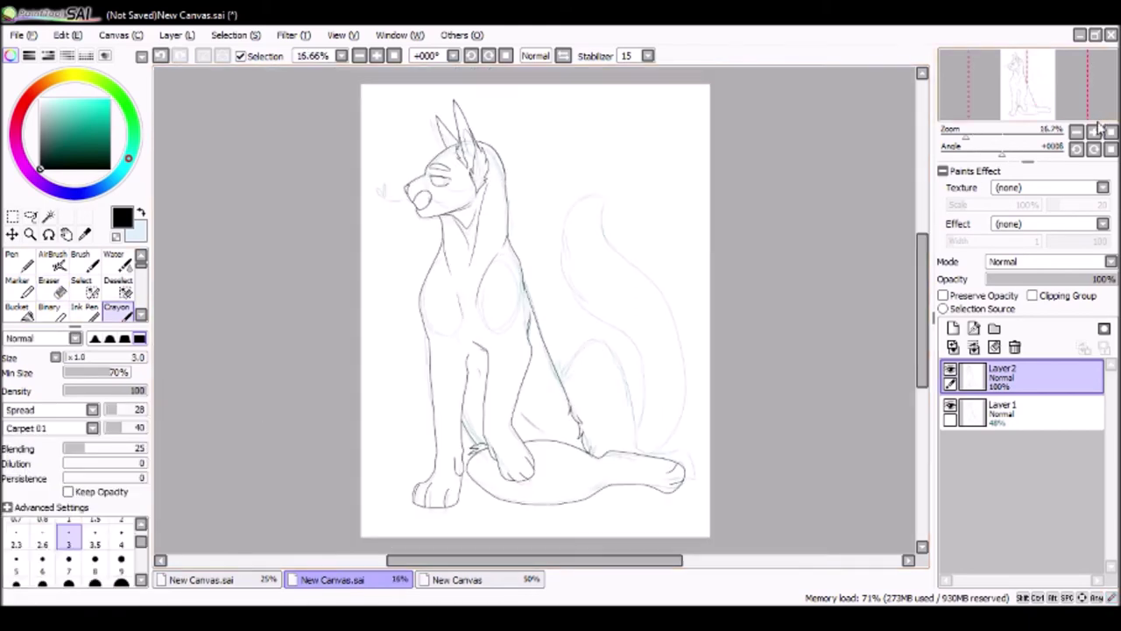
{"action": "scroll", "coordinate": [451, 500], "scroll_direction": "up", "scroll_amount": 5}
{"action": "key", "text": "e"}
{"action": "key", "text": "e"}
{"action": "left_click_drag", "start_coordinate": [592, 239], "coordinate": [473, 263]}
{"action": "left_click_drag", "start_coordinate": [456, 264], "coordinate": [473, 267]}
{"action": "left_click_drag", "start_coordinate": [701, 233], "coordinate": [580, 123]}
{"action": "left_click_drag", "start_coordinate": [582, 316], "coordinate": [441, 280]}
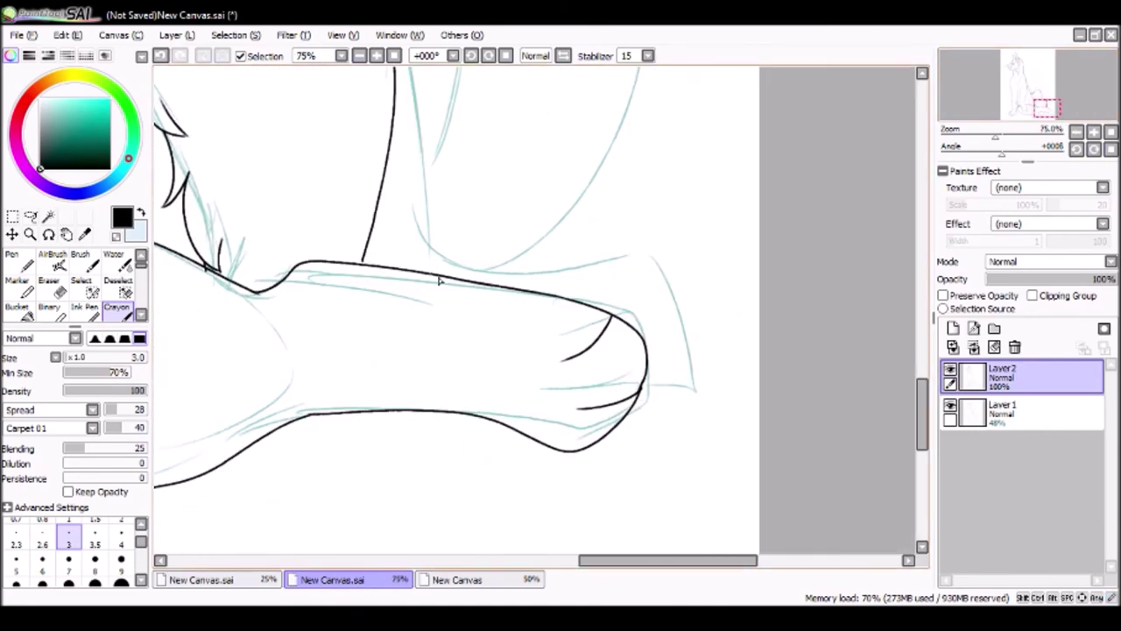
Step: Ink the pointed outer fur tufts running down the back edge behind the shoulder to the raised knee
{"action": "left_click", "coordinate": [1044, 118]}
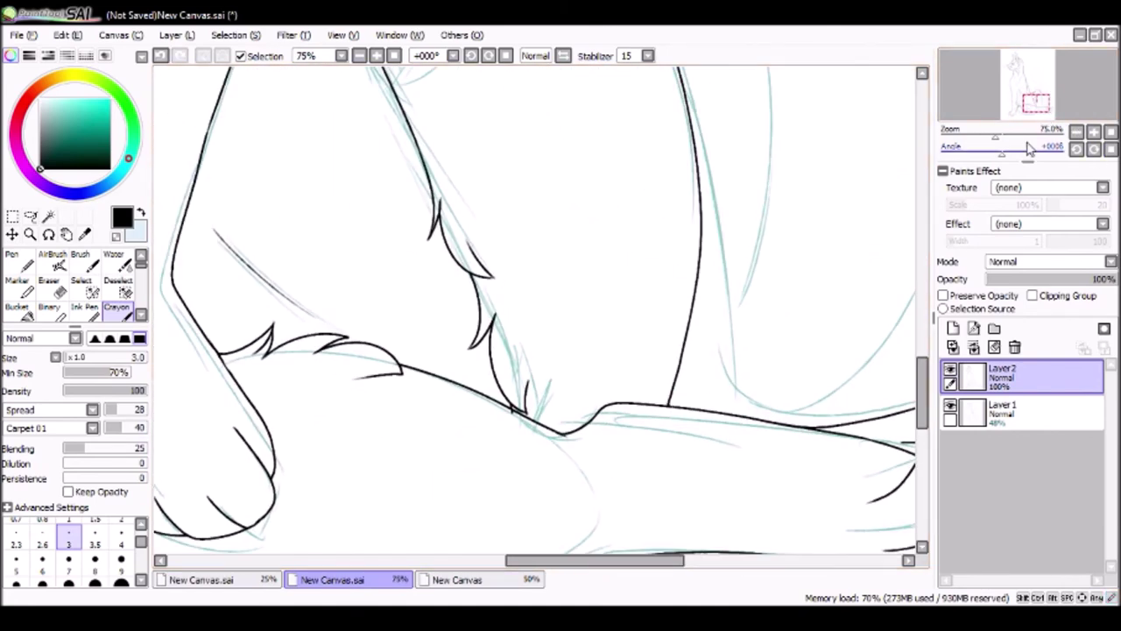
{"action": "scroll", "coordinate": [1029, 149], "scroll_direction": "down", "scroll_amount": 2}
{"action": "left_click", "coordinate": [1026, 87]}
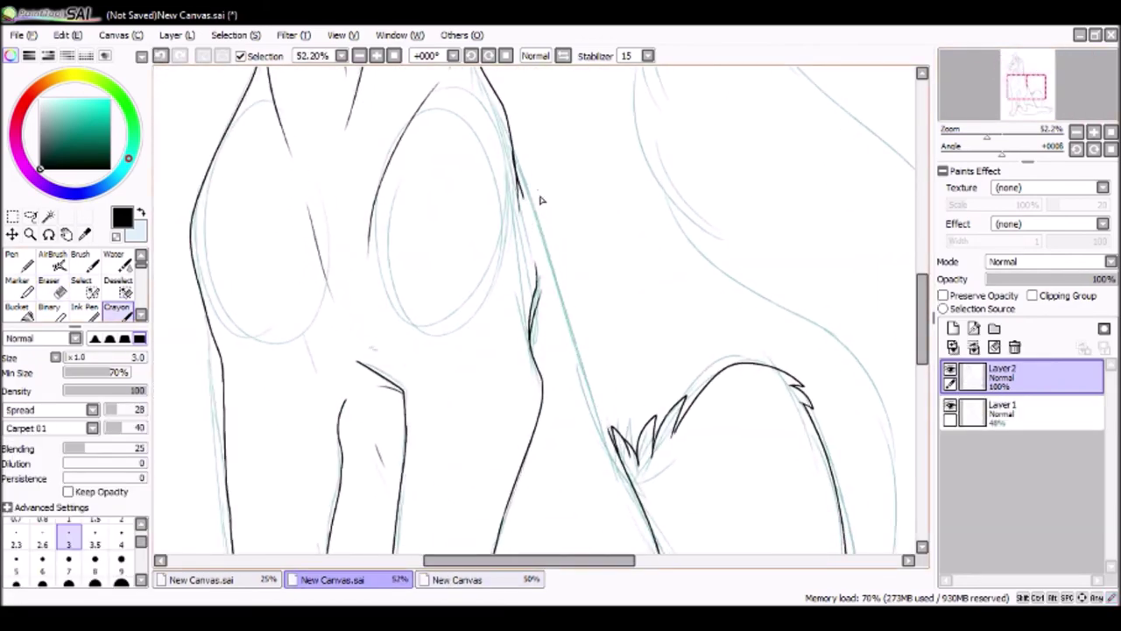
{"action": "scroll", "coordinate": [728, 318], "scroll_direction": "down", "scroll_amount": 2}
{"action": "scroll", "coordinate": [659, 295], "scroll_direction": "up", "scroll_amount": 2}
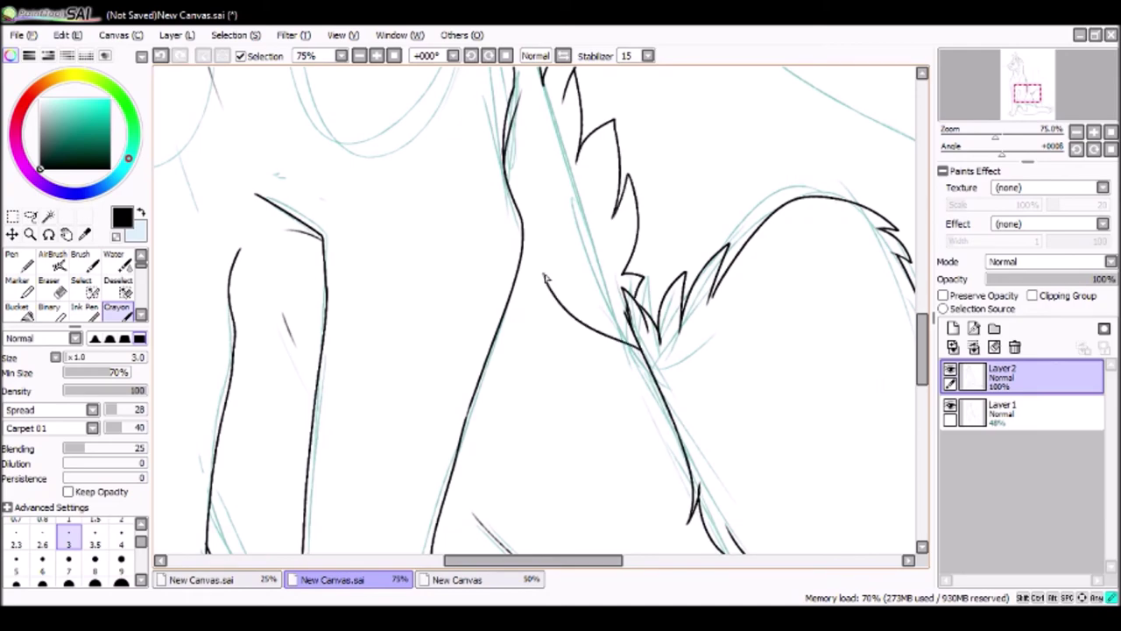
Step: Undo the stray curve and ink the tufted inner edge of the back fur band down to the hip
{"action": "key", "text": "ctrl+z"}
{"action": "scroll", "coordinate": [539, 160], "scroll_direction": "up", "scroll_amount": 2}
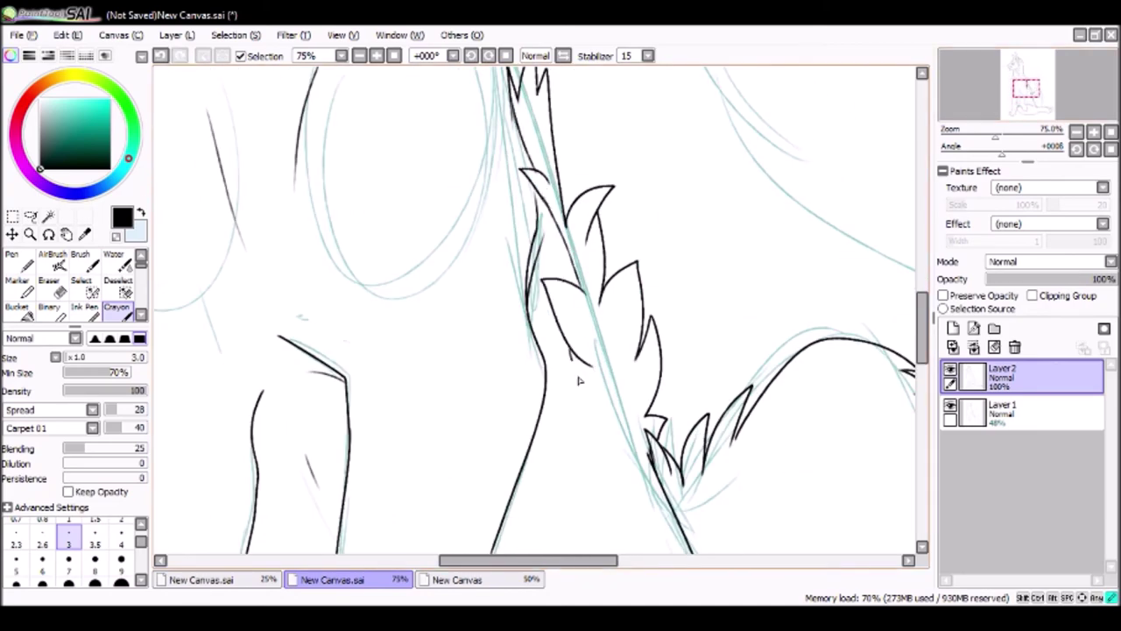
{"action": "scroll", "coordinate": [578, 380], "scroll_direction": "down", "scroll_amount": 2}
{"action": "scroll", "coordinate": [613, 210], "scroll_direction": "up", "scroll_amount": 2}
{"action": "key", "text": "e"}
{"action": "key", "text": "c"}
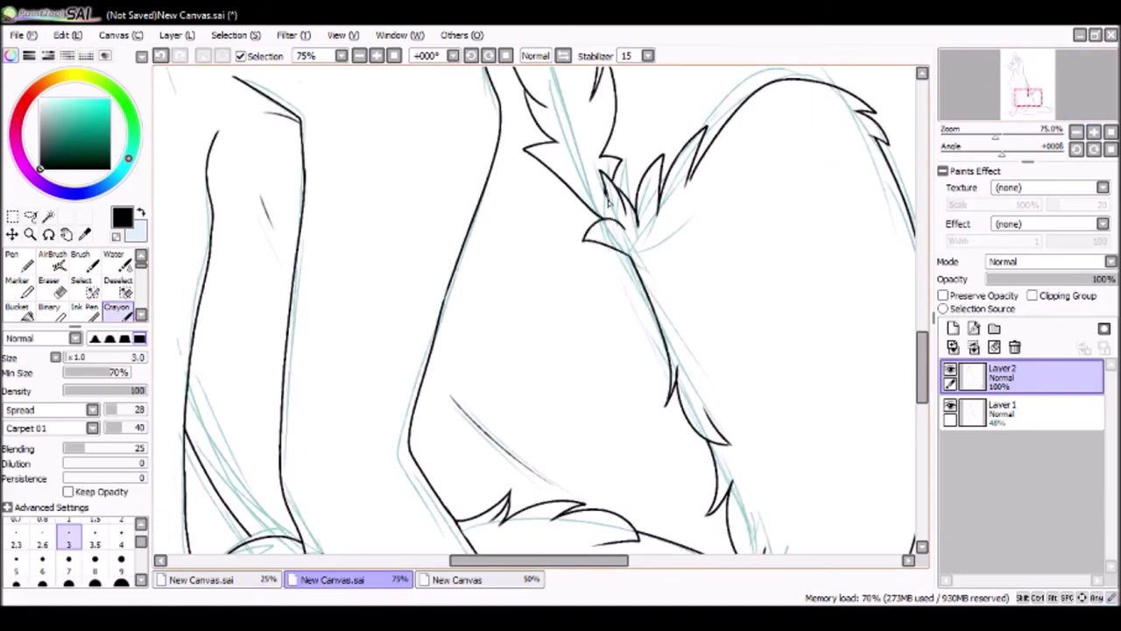
Step: Ink additional fur tufts around the belly between the front legs and along the upper back fur band
{"action": "scroll", "coordinate": [666, 219], "scroll_direction": "up", "scroll_amount": 3}
{"action": "scroll", "coordinate": [717, 331], "scroll_direction": "down", "scroll_amount": 3}
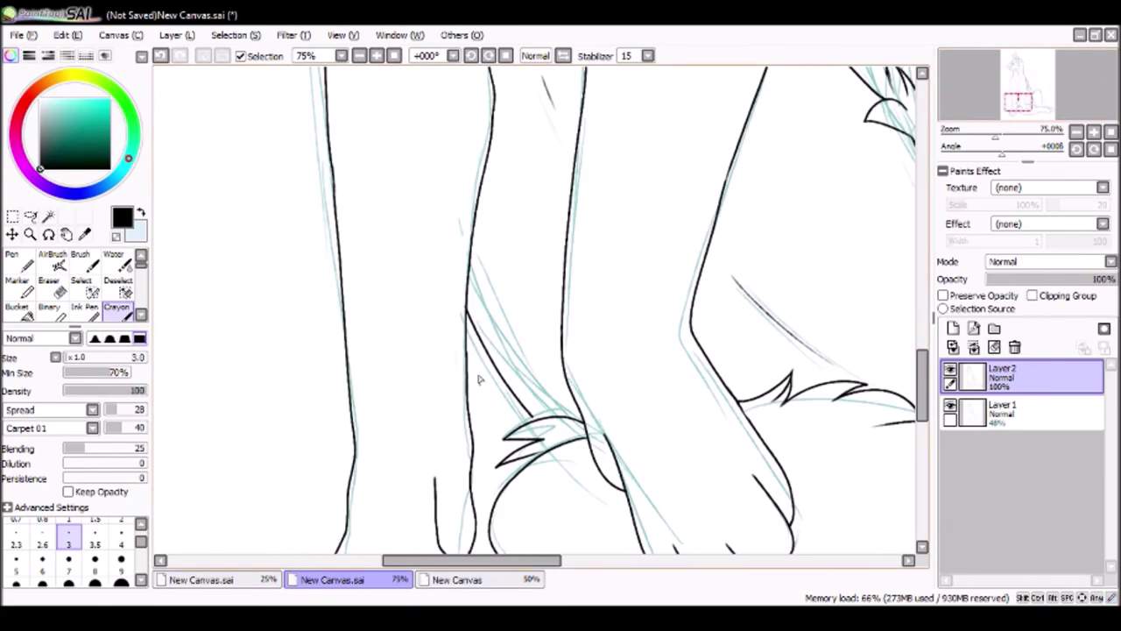
{"action": "left_click_drag", "start_coordinate": [1036, 97], "coordinate": [1032, 81]}
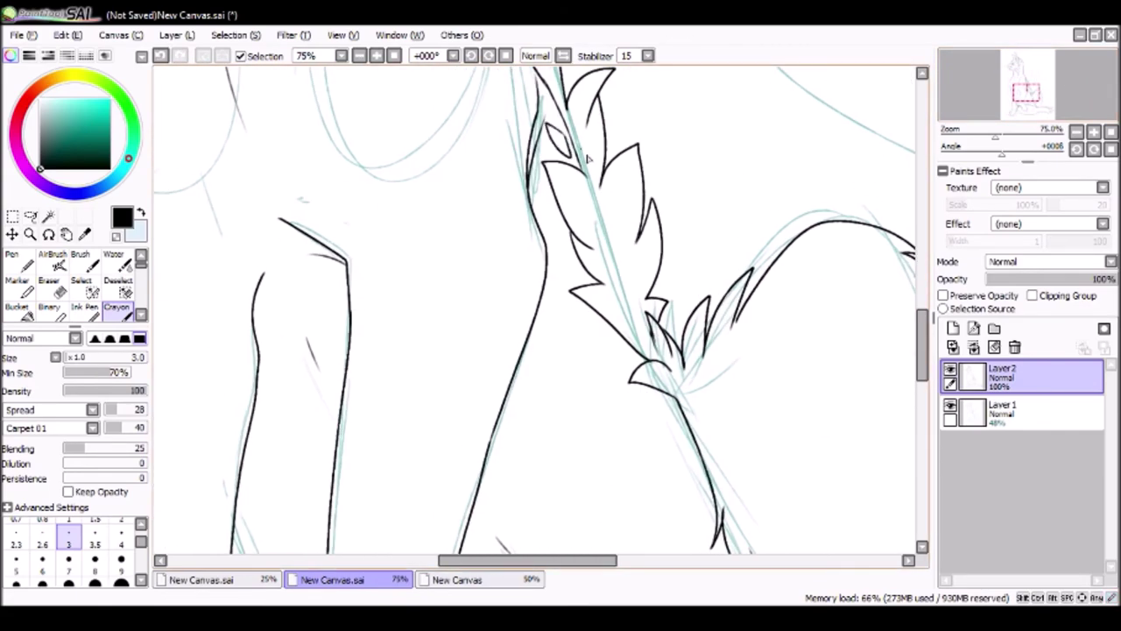
Step: Ink the raised tail's inner and outer contours with fur tufts at its tip and base
{"action": "scroll", "coordinate": [1032, 80], "scroll_direction": "down", "scroll_amount": 3}
{"action": "scroll", "coordinate": [592, 394], "scroll_direction": "up", "scroll_amount": 5}
{"action": "scroll", "coordinate": [517, 247], "scroll_direction": "down", "scroll_amount": 1}
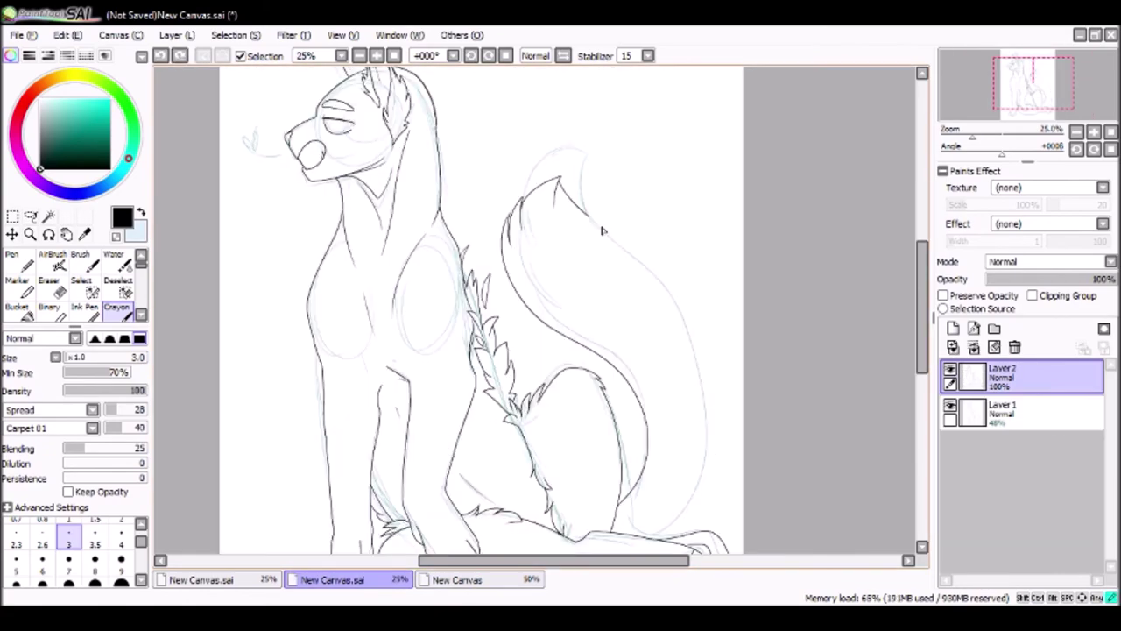
{"action": "scroll", "coordinate": [1012, 121], "scroll_direction": "up", "scroll_amount": 4}
{"action": "scroll", "coordinate": [618, 230], "scroll_direction": "down", "scroll_amount": 4}
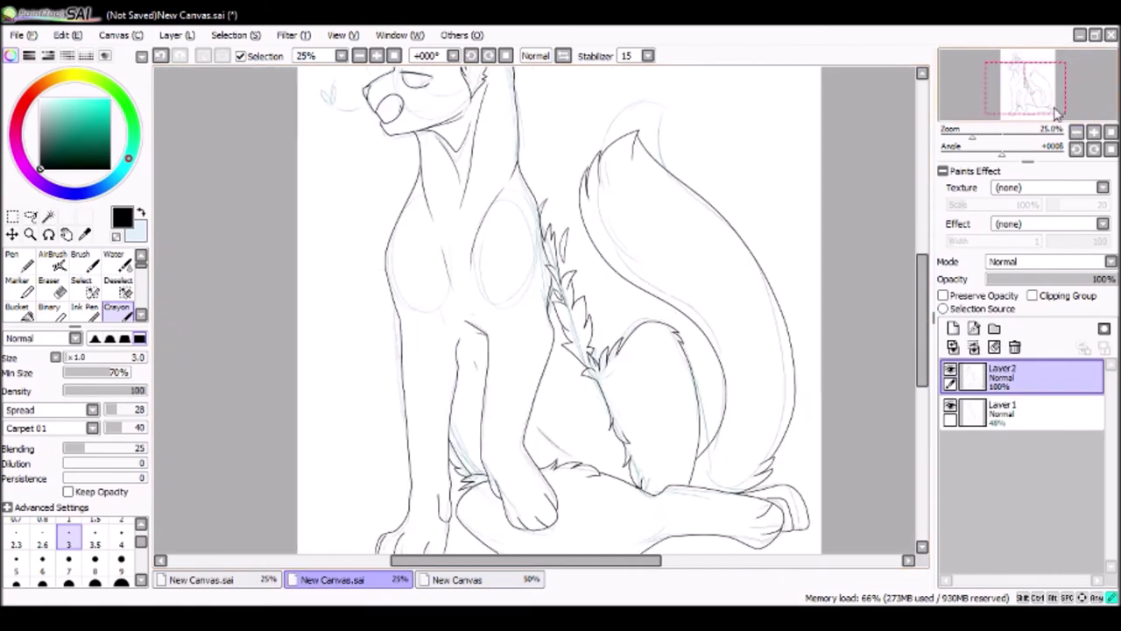
Step: Lasso the near ear, hide the teal sketch layer, and transform the ear to refine its shape and placement
{"action": "scroll", "coordinate": [586, 386], "scroll_direction": "up", "scroll_amount": 2}
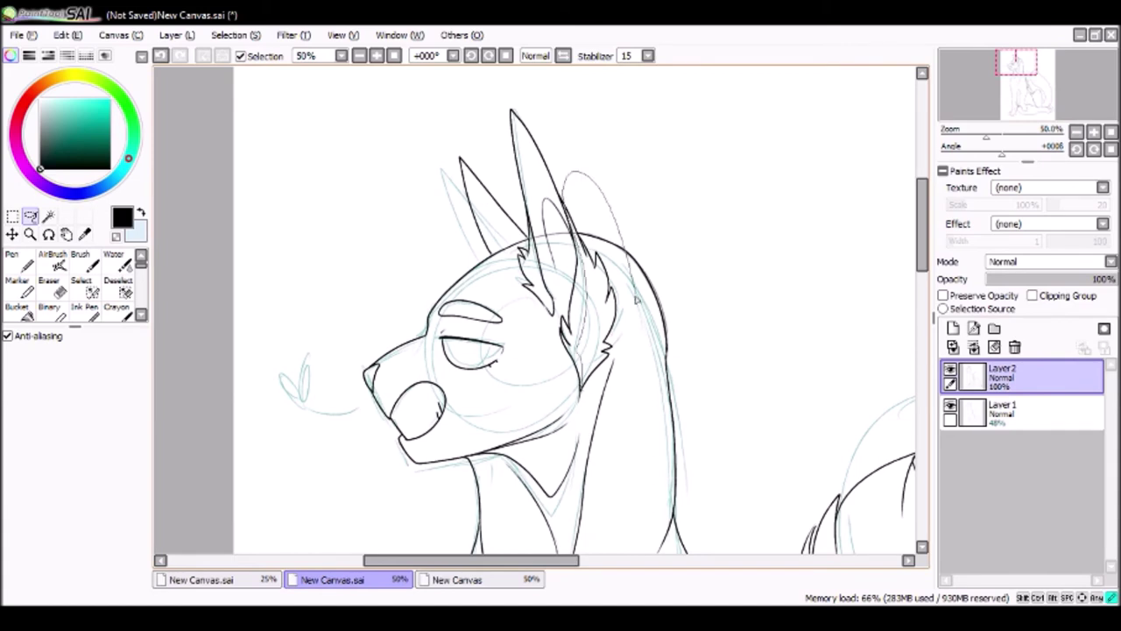
{"action": "scroll", "coordinate": [630, 270], "scroll_direction": "up", "scroll_amount": 2}
{"action": "left_click", "coordinate": [950, 405]}
{"action": "mouse_move", "coordinate": [686, 300]}
{"action": "left_mouse_down"}
{"action": "mouse_move", "coordinate": [801, 158]}
{"action": "mouse_move", "coordinate": [613, 236]}
{"action": "left_mouse_up"}
{"action": "key", "text": "ctrl+t"}
{"action": "scroll", "coordinate": [601, 301], "scroll_direction": "down", "scroll_amount": 1}
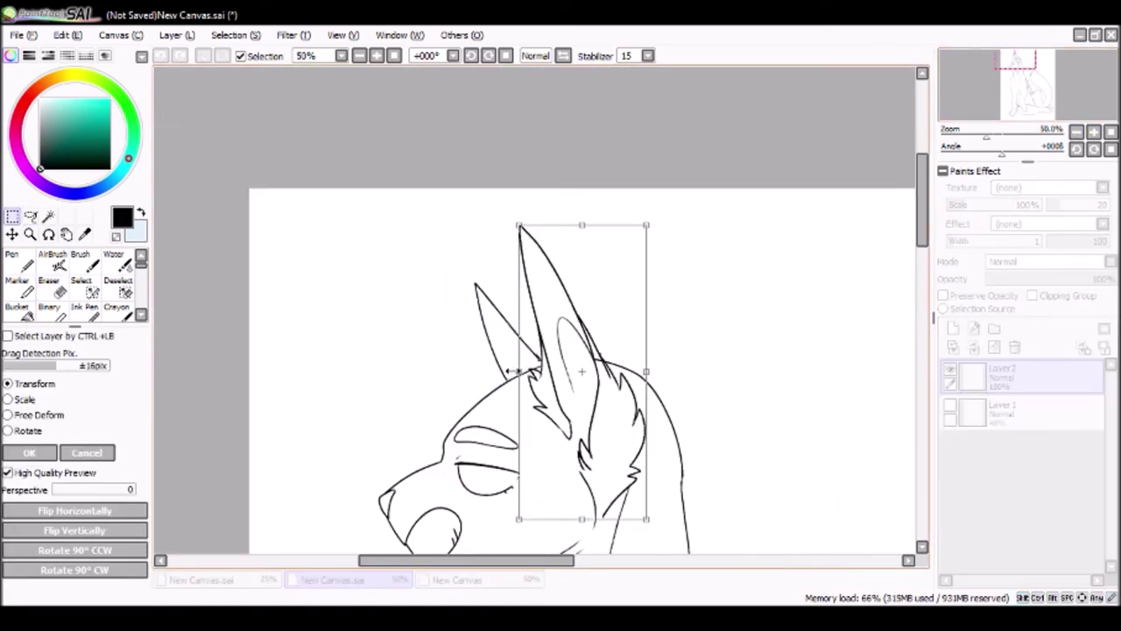
{"action": "scroll", "coordinate": [517, 369], "scroll_direction": "up", "scroll_amount": 1}
Step: Touch up the near ear's line art with the Crayon and fill the far ear with black
{"action": "left_click", "coordinate": [116, 306]}
{"action": "scroll", "coordinate": [561, 315], "scroll_direction": "up", "scroll_amount": 1}
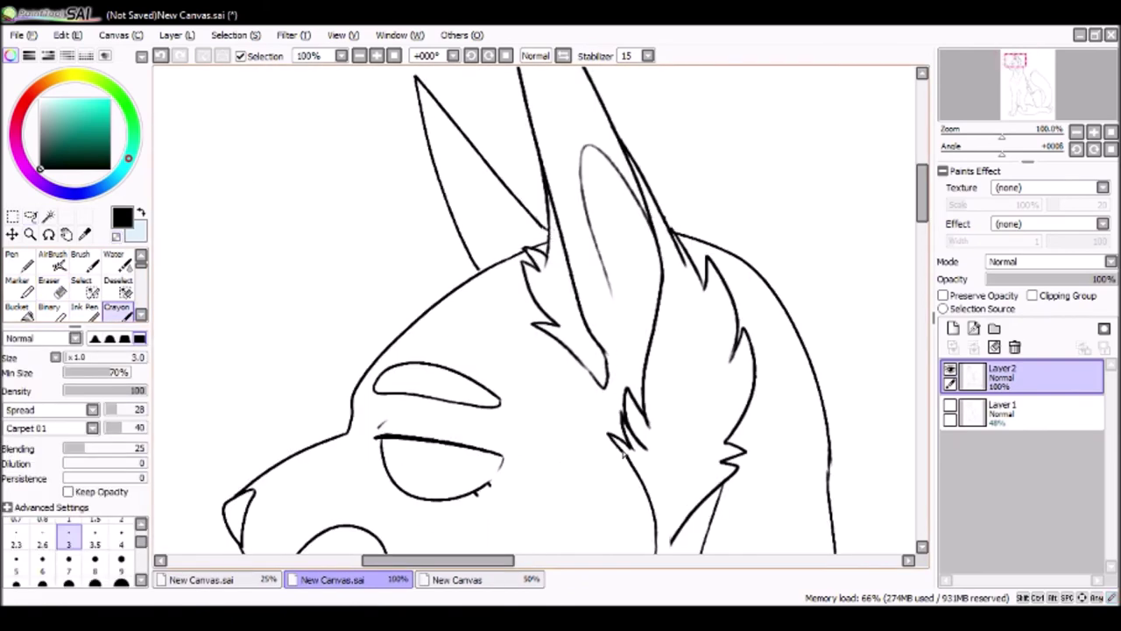
{"action": "key", "text": "g"}
{"action": "left_click", "coordinate": [486, 254]}
{"action": "left_click", "coordinate": [1110, 131]}
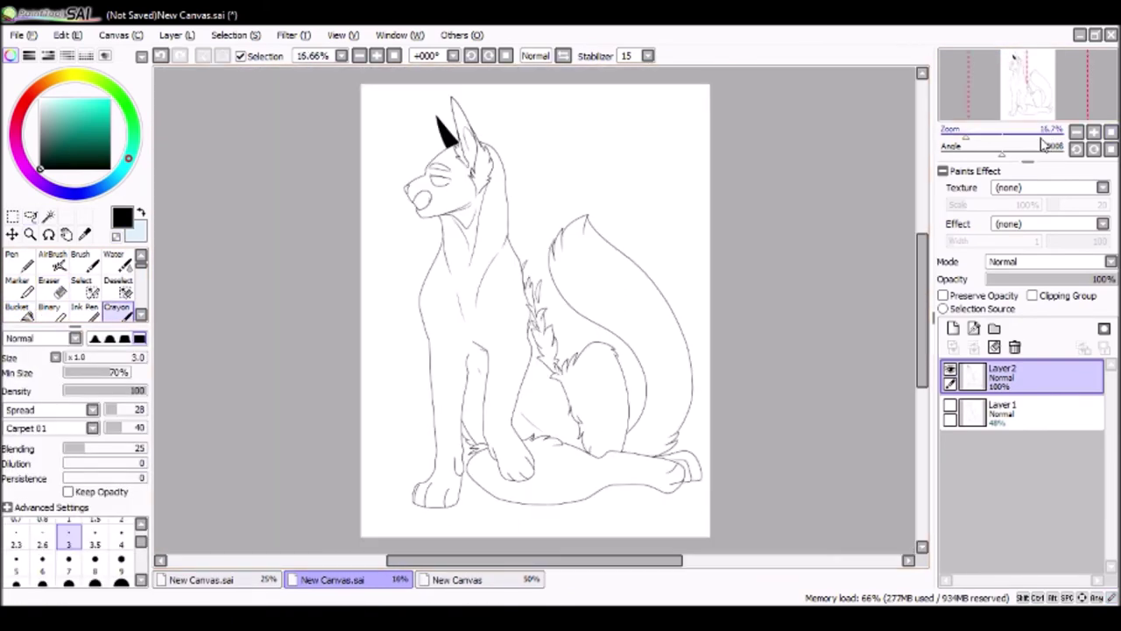
Step: Select the empty background around the dog with the Magic Wand and add a new layer and a layer folder for colouring
{"action": "scroll", "coordinate": [155, 251], "scroll_direction": "up", "scroll_amount": 3}
{"action": "scroll", "coordinate": [380, 251], "scroll_direction": "down", "scroll_amount": 3}
{"action": "key", "text": "w"}
{"action": "left_click", "coordinate": [381, 251]}
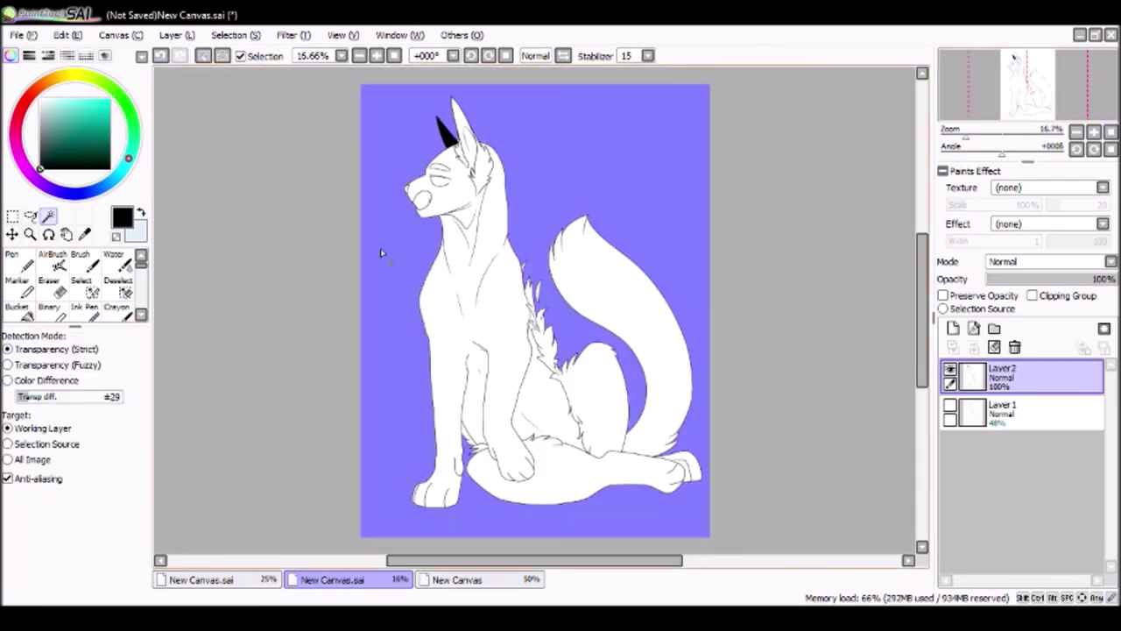
{"action": "left_click", "coordinate": [953, 327]}
{"action": "left_click", "coordinate": [994, 328]}
Step: Fill the dog's silhouette on Layer3 with pale green from the reference canvas and select the front body on the line art layer
{"action": "left_click", "coordinate": [457, 579]}
{"action": "left_click", "coordinate": [333, 579]}
{"action": "left_click", "coordinate": [457, 579]}
{"action": "left_click", "coordinate": [333, 579]}
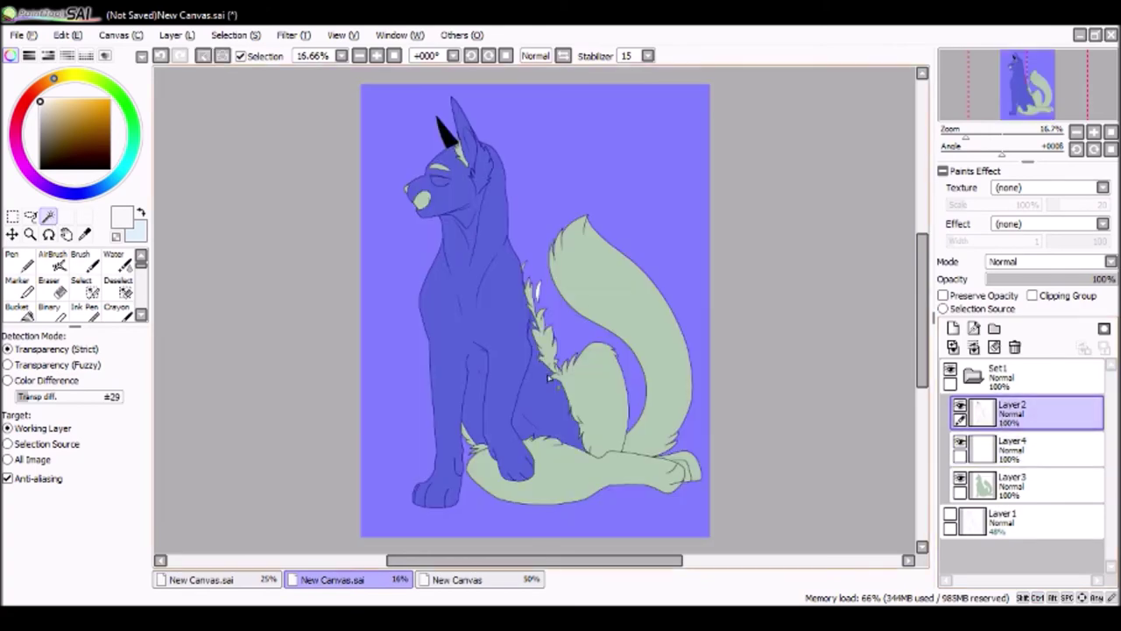
Step: Fill the tail, hindquarters and back fur with off-white from the reference canvas on Layer4
{"action": "left_click", "coordinate": [17, 307]}
{"action": "left_click", "coordinate": [457, 579]}
{"action": "left_click", "coordinate": [332, 579]}
{"action": "left_click", "coordinate": [1012, 447]}
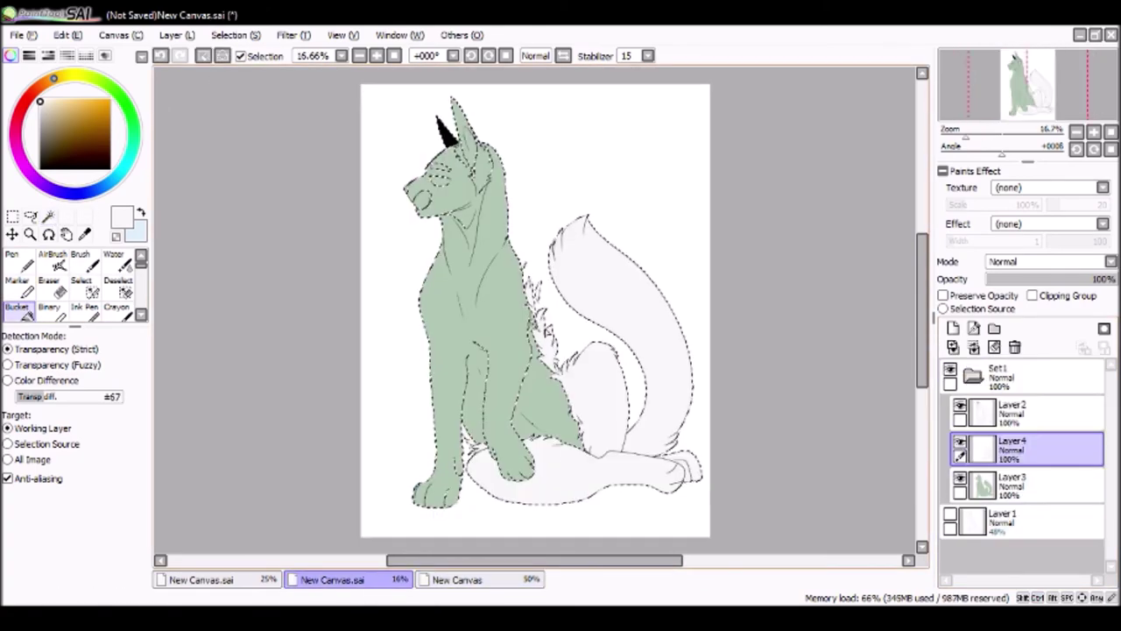
{"action": "scroll", "coordinate": [1070, 112], "scroll_direction": "up", "scroll_amount": 1}
{"action": "mouse_move", "coordinate": [1070, 112]}
{"action": "left_mouse_down"}
{"action": "mouse_move", "coordinate": [1070, 94]}
{"action": "mouse_move", "coordinate": [1070, 128]}
{"action": "left_mouse_up"}
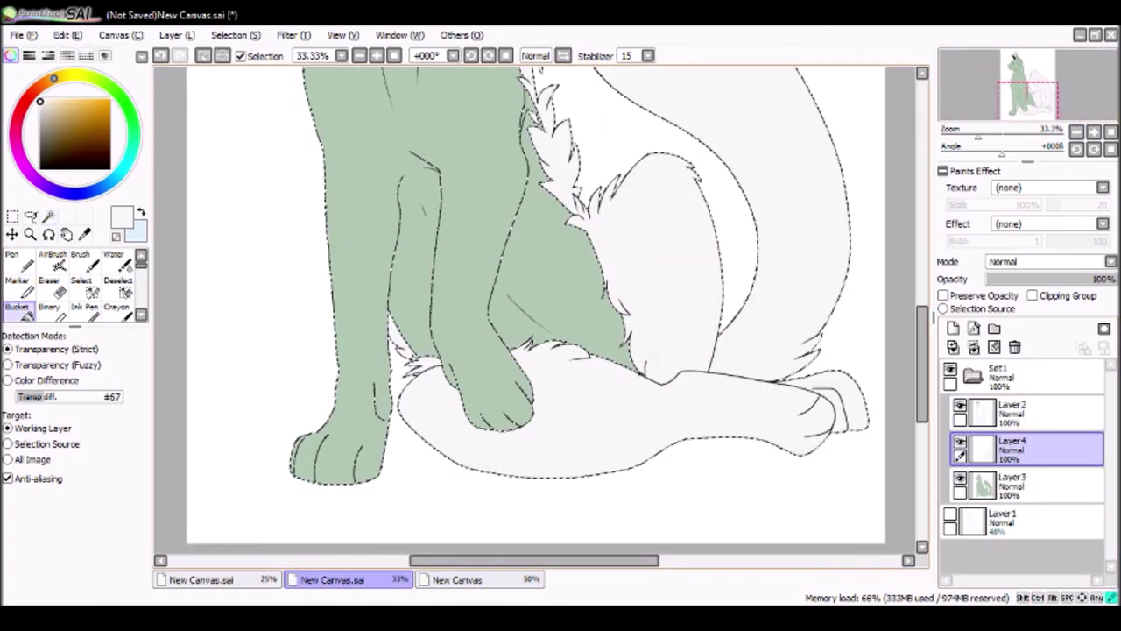
Step: Reselect the whole dog silhouette using the line art layer and return to Layer4 with the Crayon
{"action": "left_click", "coordinate": [1012, 412]}
{"action": "left_click", "coordinate": [48, 215]}
{"action": "key", "text": "ctrl+d"}
{"action": "left_click", "coordinate": [291, 346]}
{"action": "left_click", "coordinate": [1011, 446]}
{"action": "left_click", "coordinate": [116, 306]}
{"action": "key", "text": "ctrl+d"}
Step: Paint the fur tufts around the near ear off-white with the Crayon at size 4
{"action": "scroll", "coordinate": [1062, 86], "scroll_direction": "up", "scroll_amount": 2}
{"action": "left_click_drag", "start_coordinate": [1063, 86], "coordinate": [1016, 63]}
{"action": "left_click", "coordinate": [121, 533]}
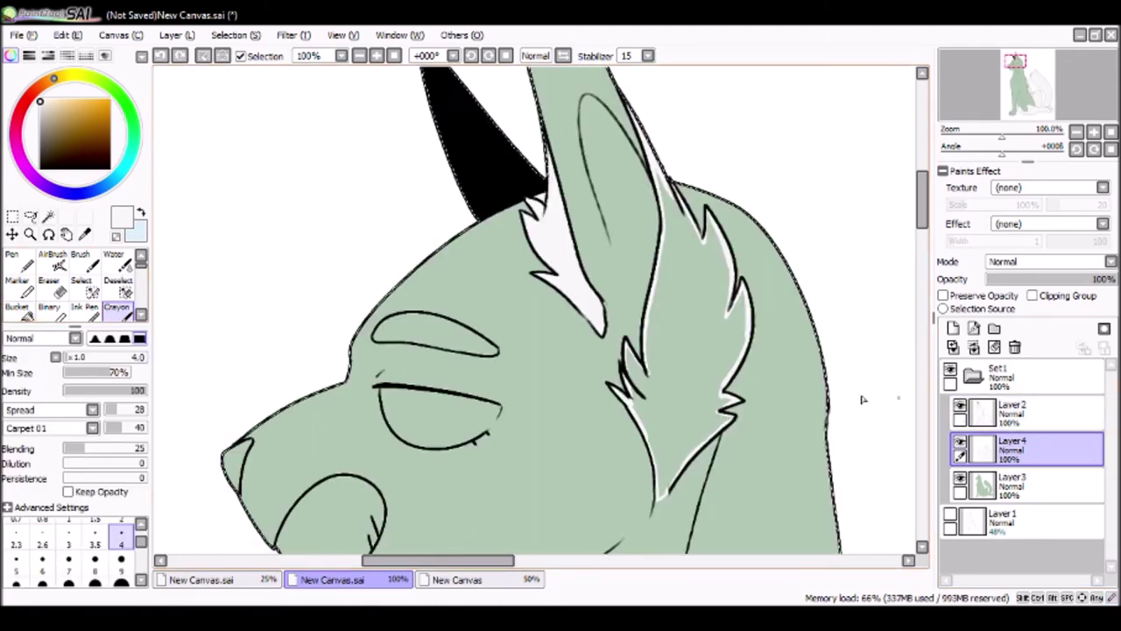
{"action": "left_click_drag", "start_coordinate": [666, 219], "coordinate": [683, 473]}
Step: Outline the cream jaw, chest, belly and inner leg markings on Layer5 with the Crayon at size 7
{"action": "left_click", "coordinate": [68, 559]}
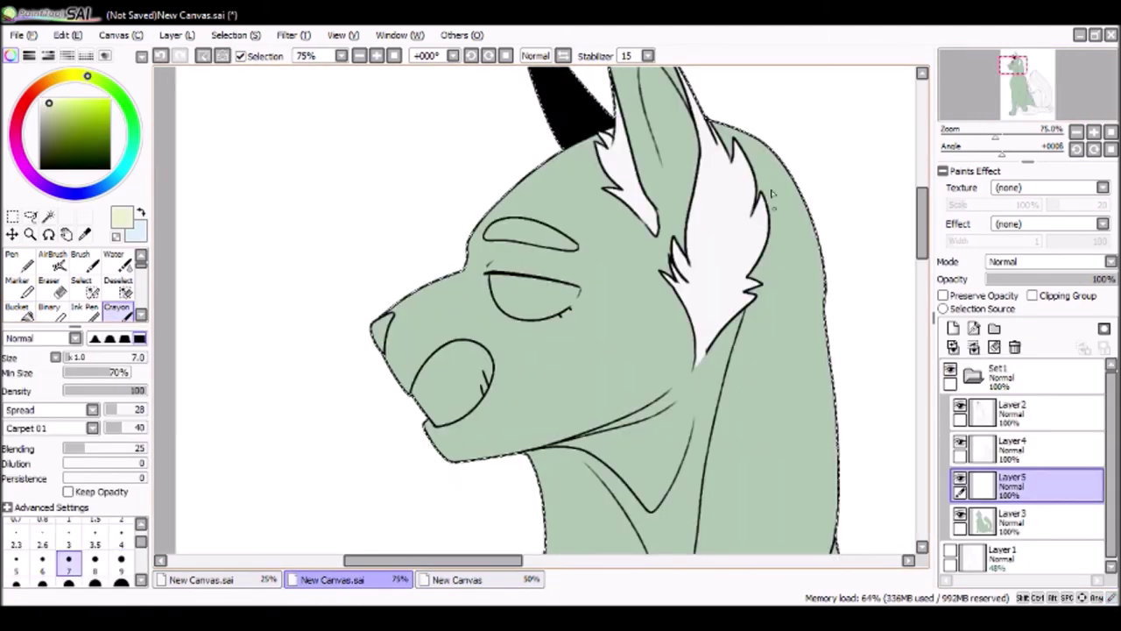
{"action": "left_click_drag", "start_coordinate": [550, 438], "coordinate": [680, 398]}
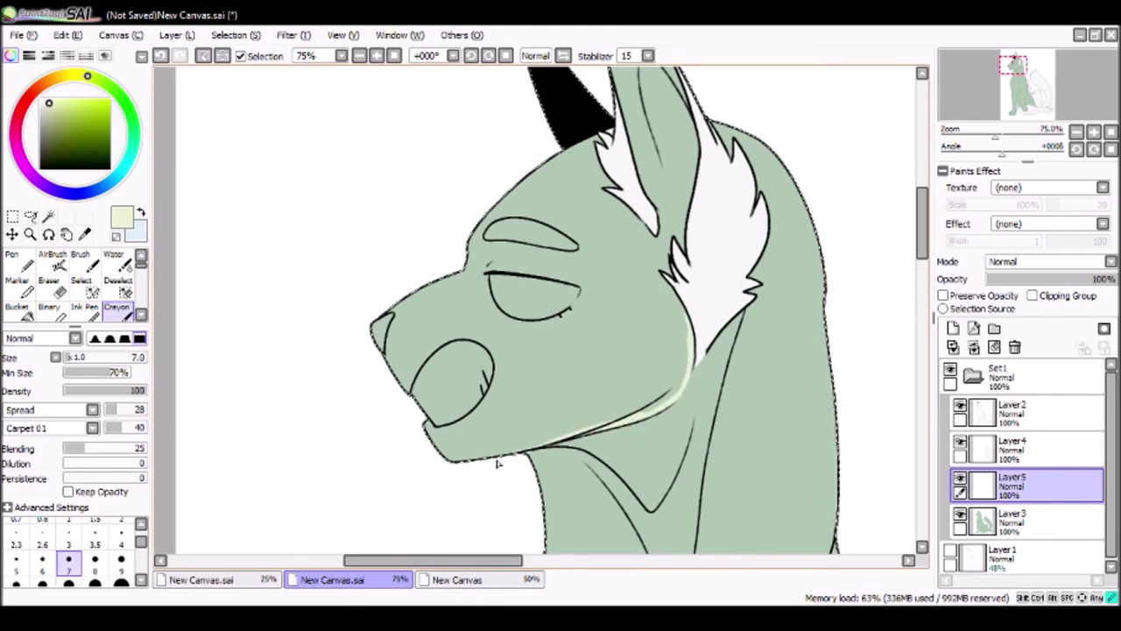
{"action": "scroll", "coordinate": [614, 350], "scroll_direction": "down", "scroll_amount": 5}
{"action": "left_click_drag", "start_coordinate": [601, 490], "coordinate": [465, 538]}
{"action": "scroll", "coordinate": [526, 351], "scroll_direction": "down", "scroll_amount": 5}
{"action": "left_click_drag", "start_coordinate": [674, 166], "coordinate": [852, 359]}
{"action": "left_click_drag", "start_coordinate": [388, 265], "coordinate": [436, 447]}
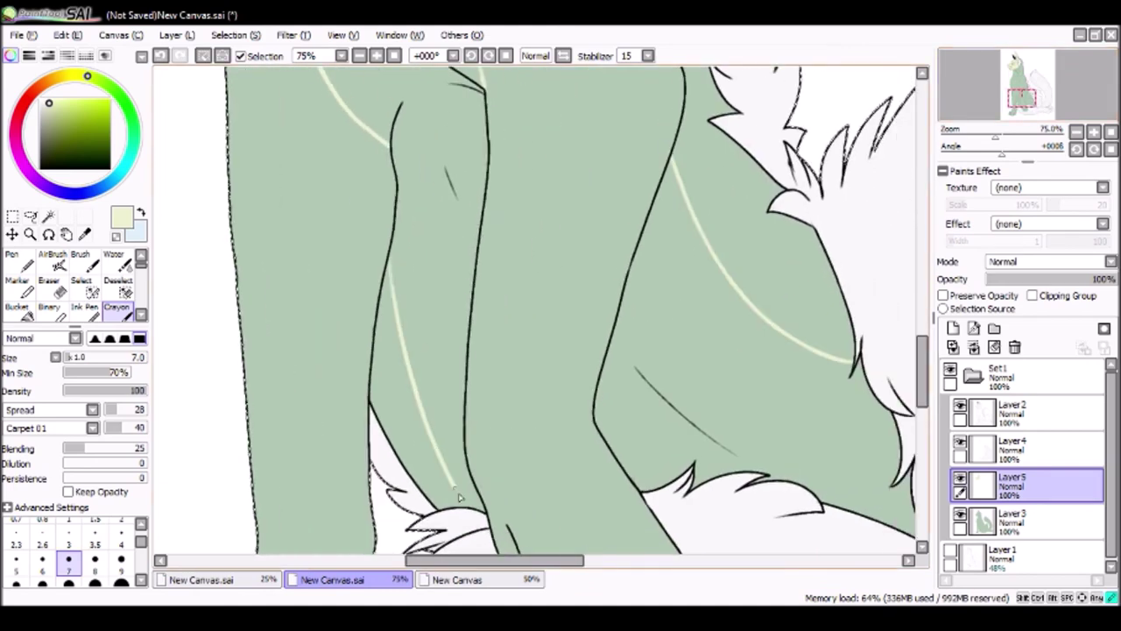
Step: Hide the off-white Layer4, then close and fill the cream marking from the chest down to the front legs
{"action": "left_click", "coordinate": [960, 440]}
{"action": "left_click_drag", "start_coordinate": [483, 506], "coordinate": [465, 428]}
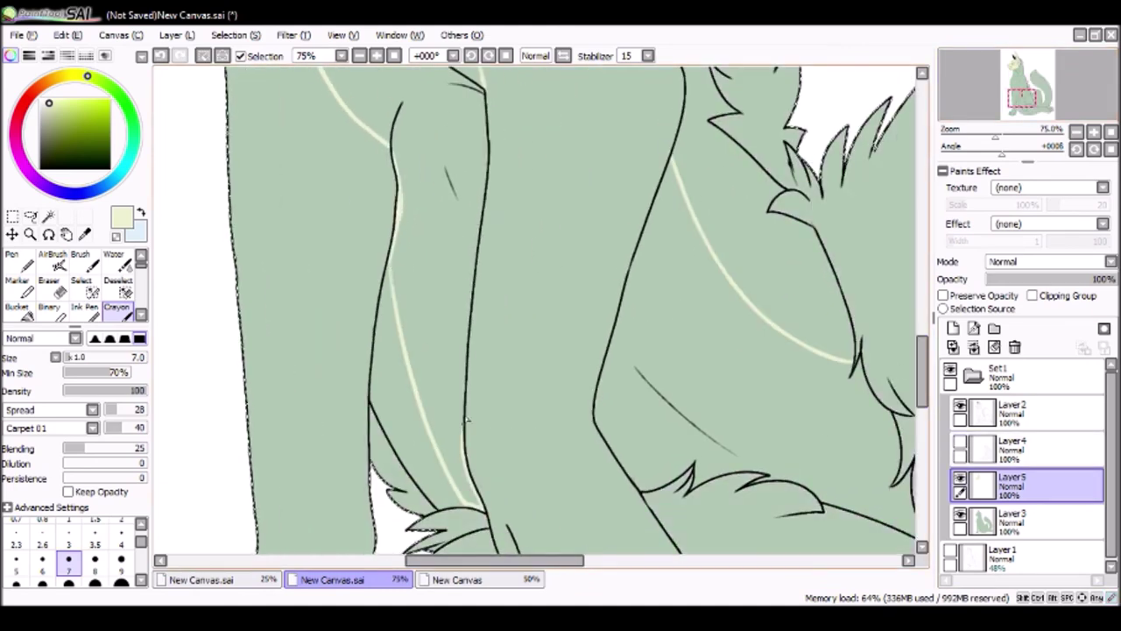
{"action": "scroll", "coordinate": [467, 420], "scroll_direction": "up", "scroll_amount": 2}
{"action": "left_click_drag", "start_coordinate": [526, 219], "coordinate": [574, 331]}
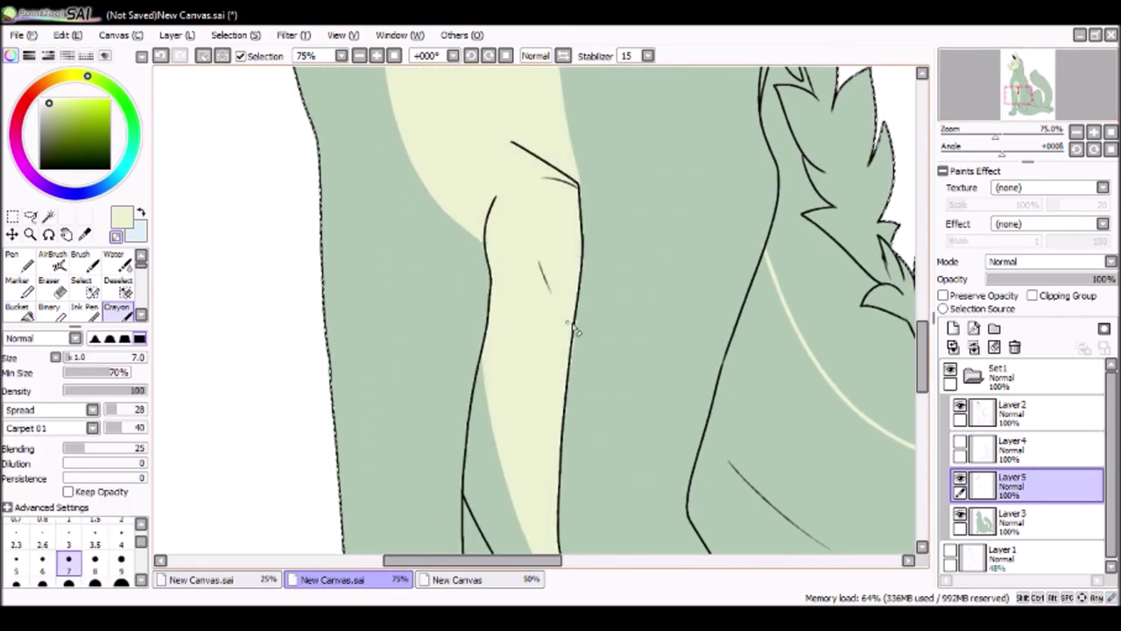
Step: Complete the belly and inner thigh marking's outline and fill it with cream
{"action": "scroll", "coordinate": [577, 331], "scroll_direction": "up", "scroll_amount": 3}
{"action": "left_click_drag", "start_coordinate": [630, 263], "coordinate": [663, 413]}
{"action": "scroll", "coordinate": [603, 119], "scroll_direction": "down", "scroll_amount": 3}
{"action": "left_click_drag", "start_coordinate": [603, 119], "coordinate": [554, 235]}
{"action": "scroll", "coordinate": [813, 393], "scroll_direction": "down", "scroll_amount": 2}
{"action": "left_click", "coordinate": [17, 307]}
{"action": "left_click", "coordinate": [626, 325]}
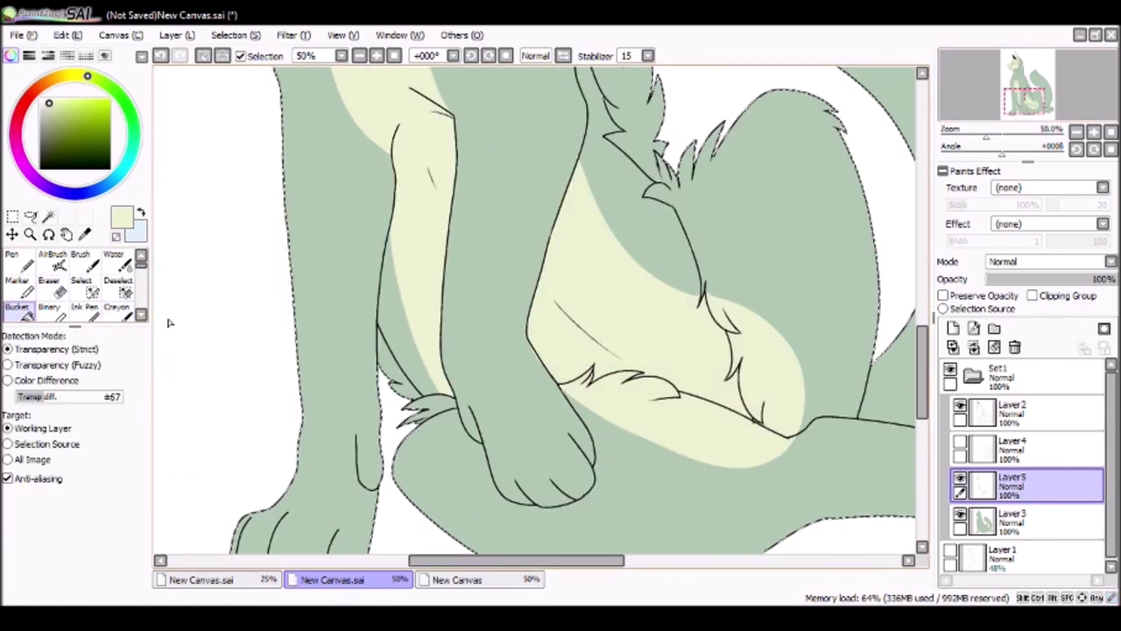
Step: Switch back to the Crayon and add a new layer above the cream markings layer
{"action": "left_click", "coordinate": [117, 307]}
{"action": "scroll", "coordinate": [626, 325], "scroll_direction": "up", "scroll_amount": 3}
{"action": "left_click", "coordinate": [1030, 85]}
{"action": "scroll", "coordinate": [618, 296], "scroll_direction": "down", "scroll_amount": 2}
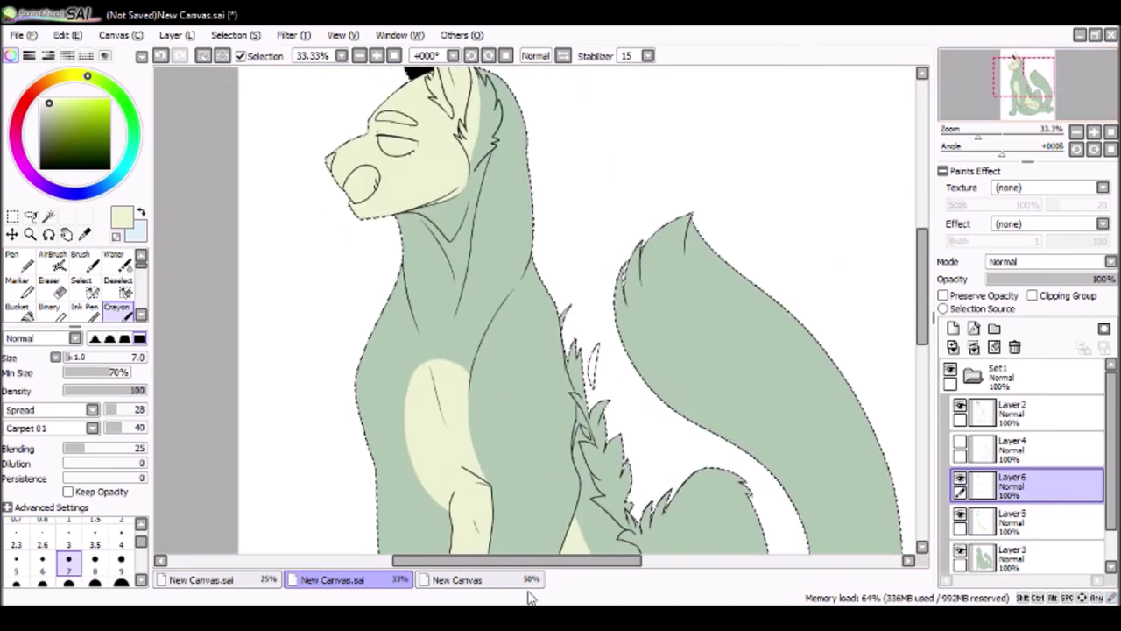
{"action": "left_click", "coordinate": [953, 328]}
Step: Outline the cream sock markings on both front legs on Layer5, redoing a misdrawn stroke, and fill them
{"action": "scroll", "coordinate": [617, 296], "scroll_direction": "up", "scroll_amount": 1}
{"action": "mouse_move", "coordinate": [672, 242]}
{"action": "left_mouse_down"}
{"action": "mouse_move", "coordinate": [648, 367]}
{"action": "mouse_move", "coordinate": [613, 372]}
{"action": "left_mouse_up"}
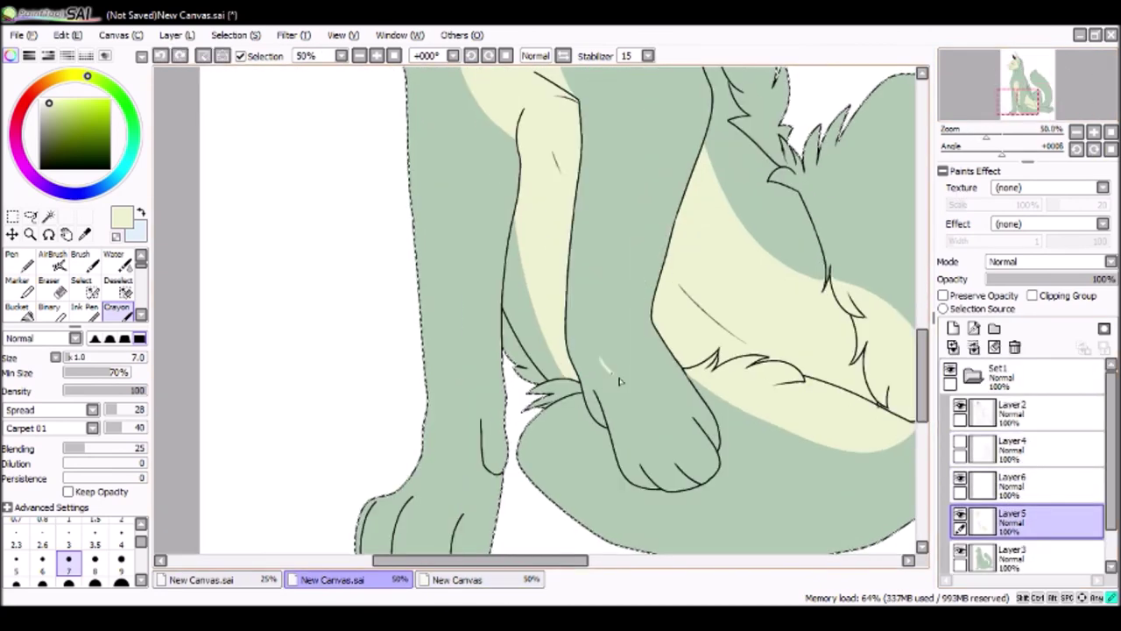
{"action": "left_click_drag", "start_coordinate": [570, 268], "coordinate": [592, 367]}
{"action": "key", "text": "ctrl+z"}
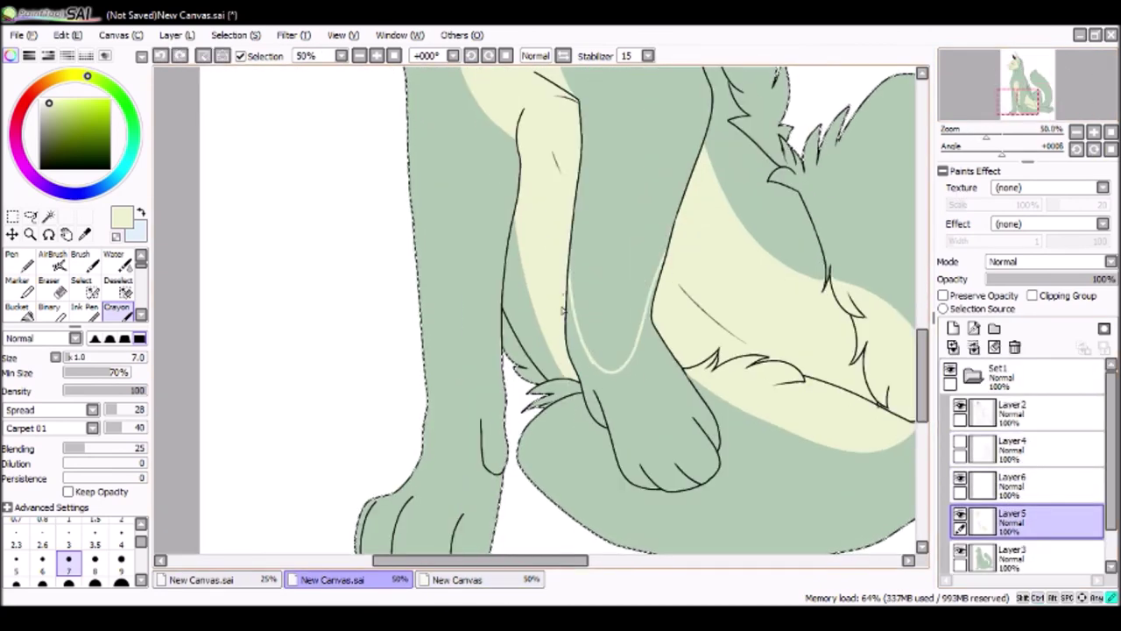
{"action": "scroll", "coordinate": [1058, 130], "scroll_direction": "up", "scroll_amount": 2}
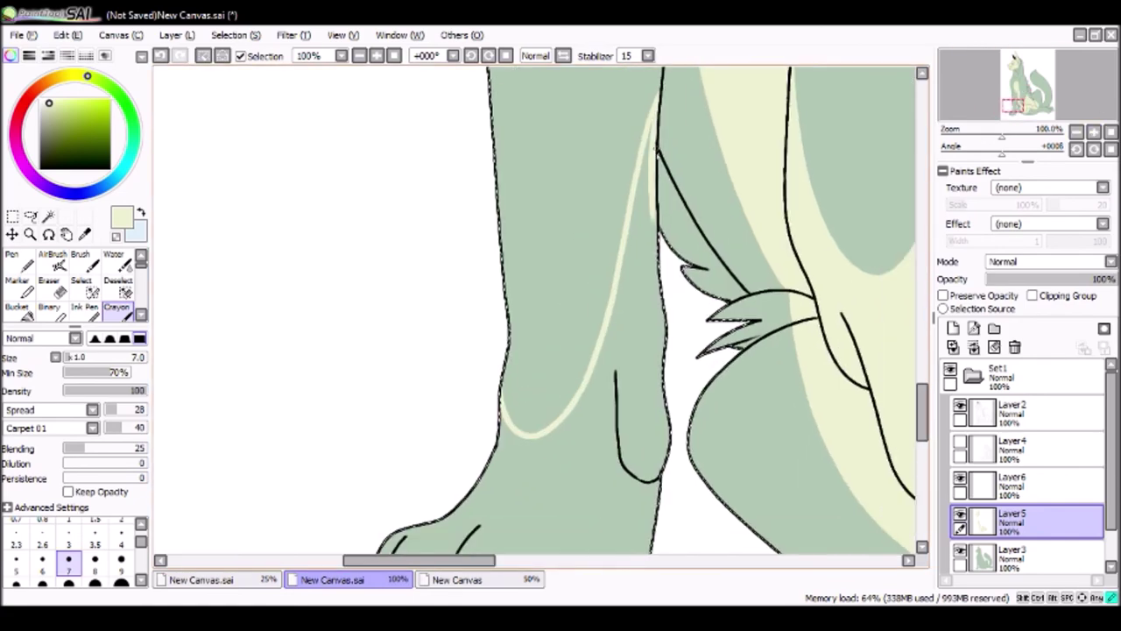
Step: Sample the darker green from the reference canvas and make Layer6 active in the dog drawing
{"action": "left_click", "coordinate": [463, 579]}
{"action": "left_click", "coordinate": [347, 579]}
{"action": "left_click", "coordinate": [463, 579]}
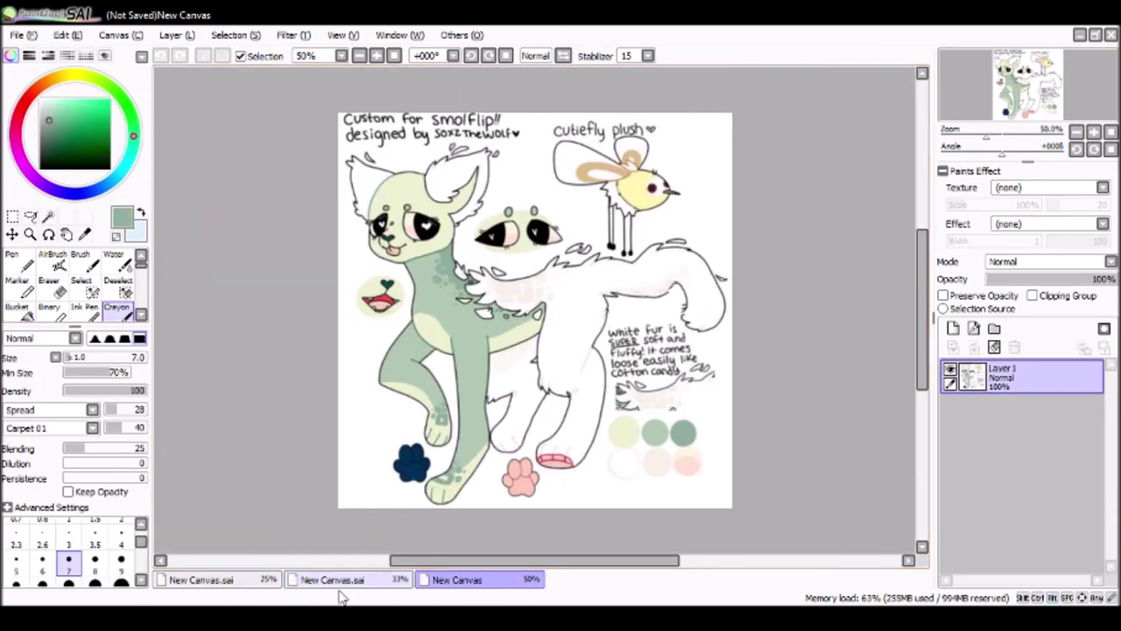
{"action": "left_click", "coordinate": [348, 579]}
{"action": "left_click", "coordinate": [1025, 484]}
Step: Draw a darker green line down the neck and paint blocky, open-centred spots above the straight front leg's paw
{"action": "scroll", "coordinate": [783, 313], "scroll_direction": "up", "scroll_amount": 1}
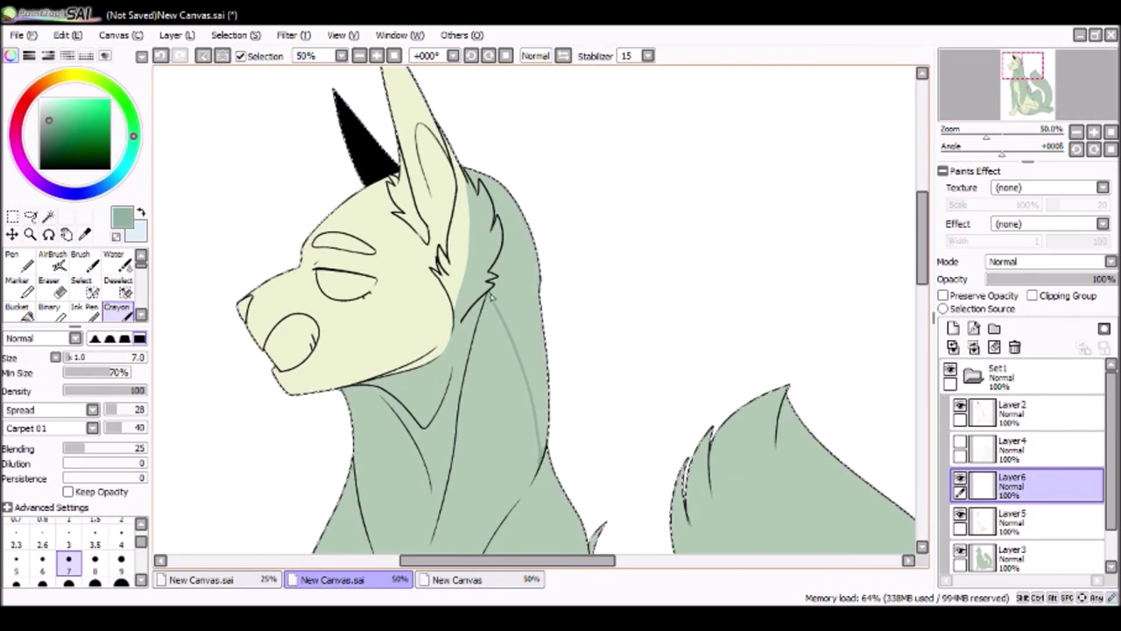
{"action": "left_click_drag", "start_coordinate": [1026, 101], "coordinate": [1029, 131]}
{"action": "scroll", "coordinate": [467, 324], "scroll_direction": "up", "scroll_amount": 1}
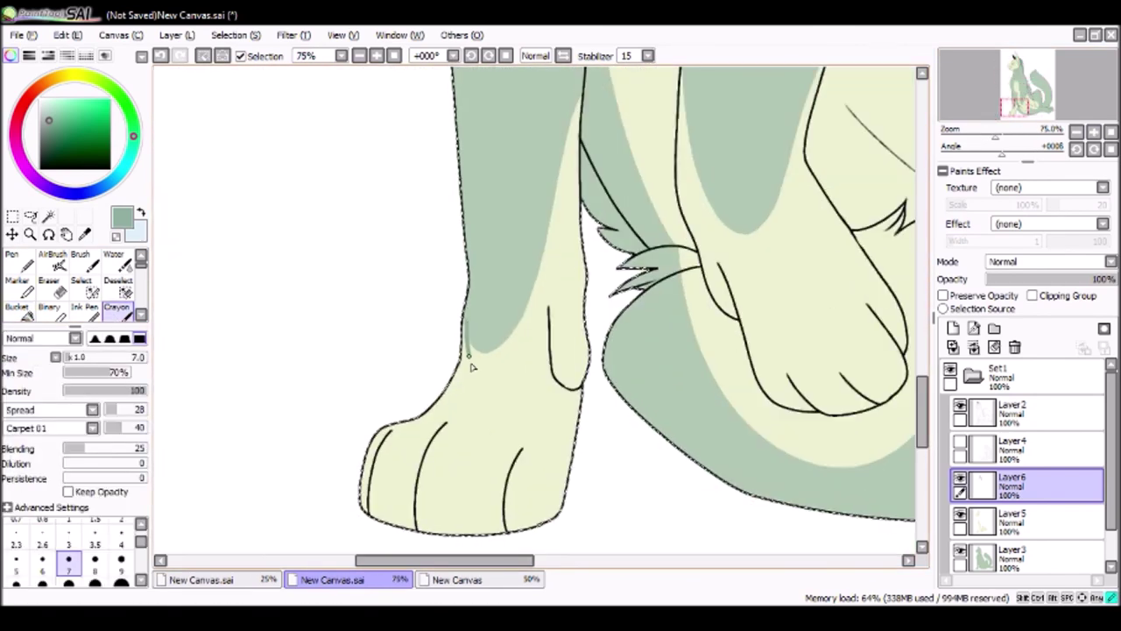
{"action": "left_click_drag", "start_coordinate": [496, 313], "coordinate": [495, 326]}
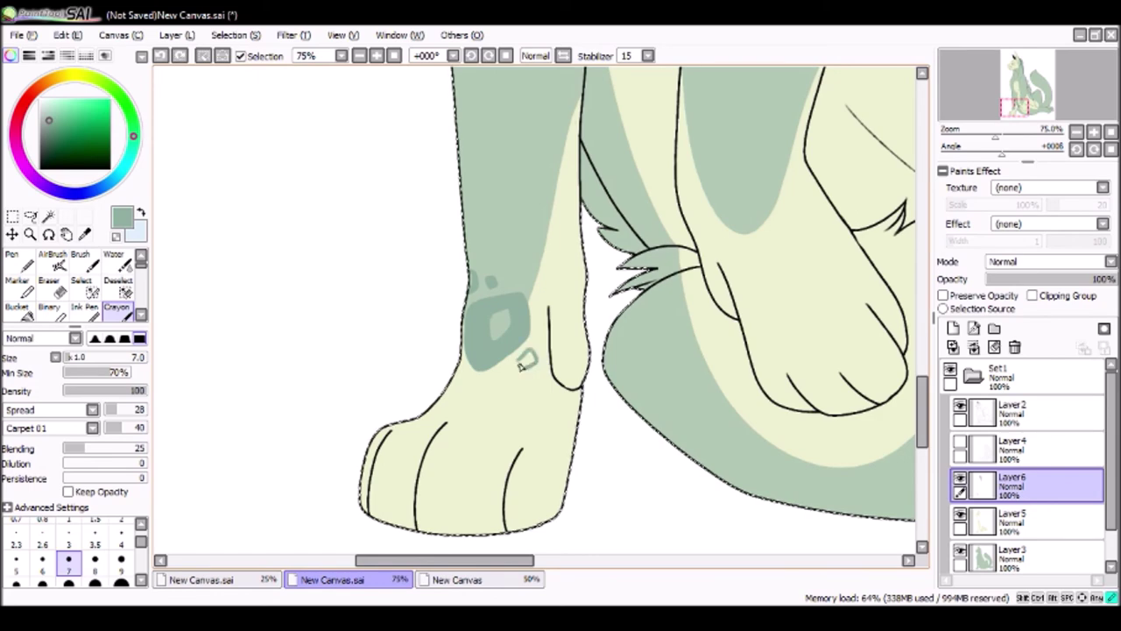
{"action": "left_click_drag", "start_coordinate": [538, 364], "coordinate": [526, 359]}
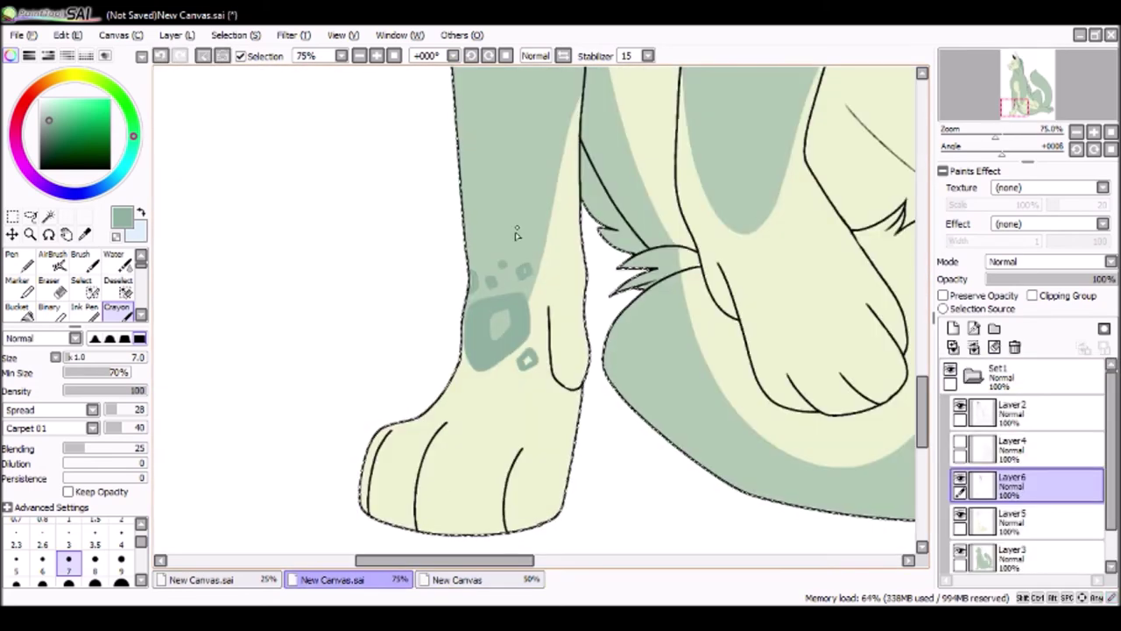
Step: Paint blocky, open-centred darker green spots above the raised front leg's paw
{"action": "left_click_drag", "start_coordinate": [1059, 80], "coordinate": [1065, 79]}
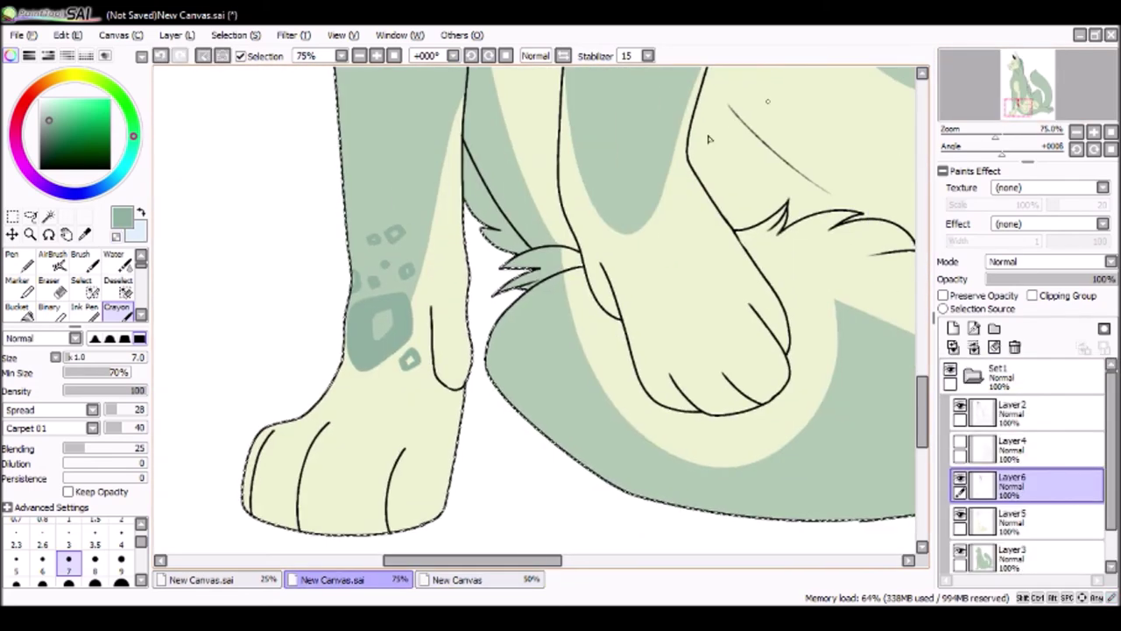
{"action": "left_click_drag", "start_coordinate": [619, 202], "coordinate": [643, 207]}
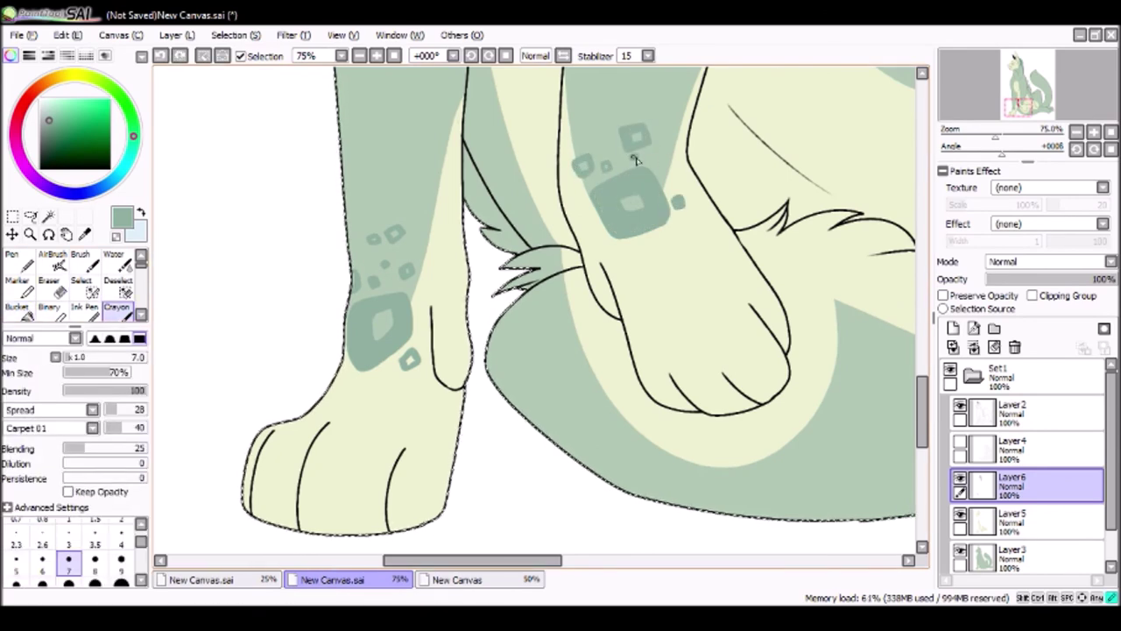
Step: Paint blocky darker green spots along the neck marking's inner edge, comparing them with the reference canvas
{"action": "left_click_drag", "start_coordinate": [1056, 94], "coordinate": [1055, 54]}
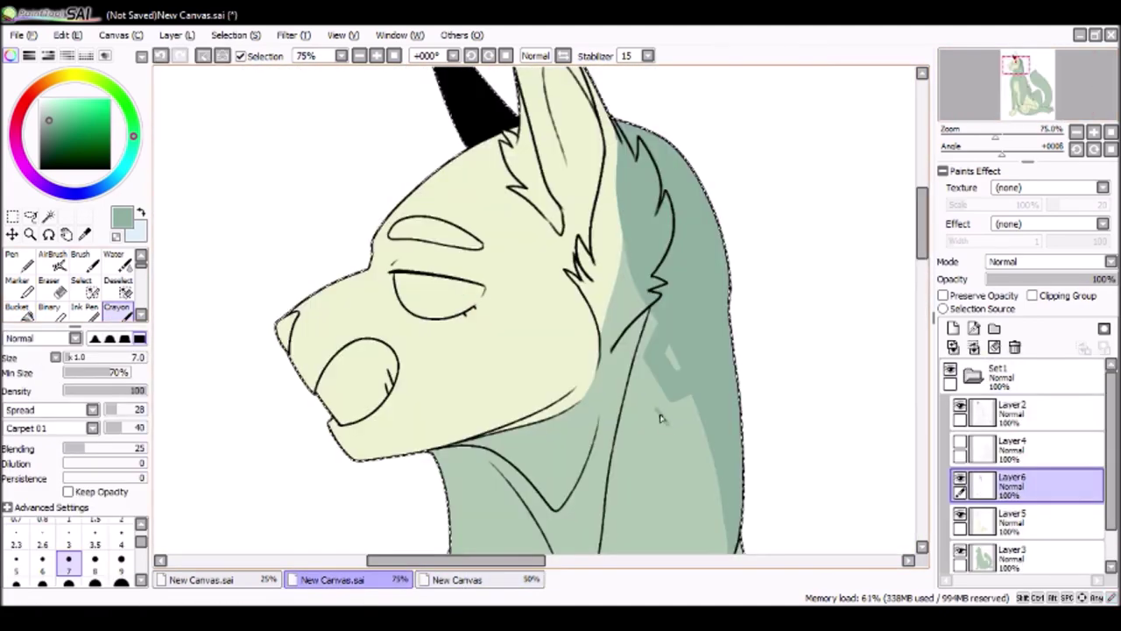
{"action": "left_click_drag", "start_coordinate": [663, 414], "coordinate": [668, 419]}
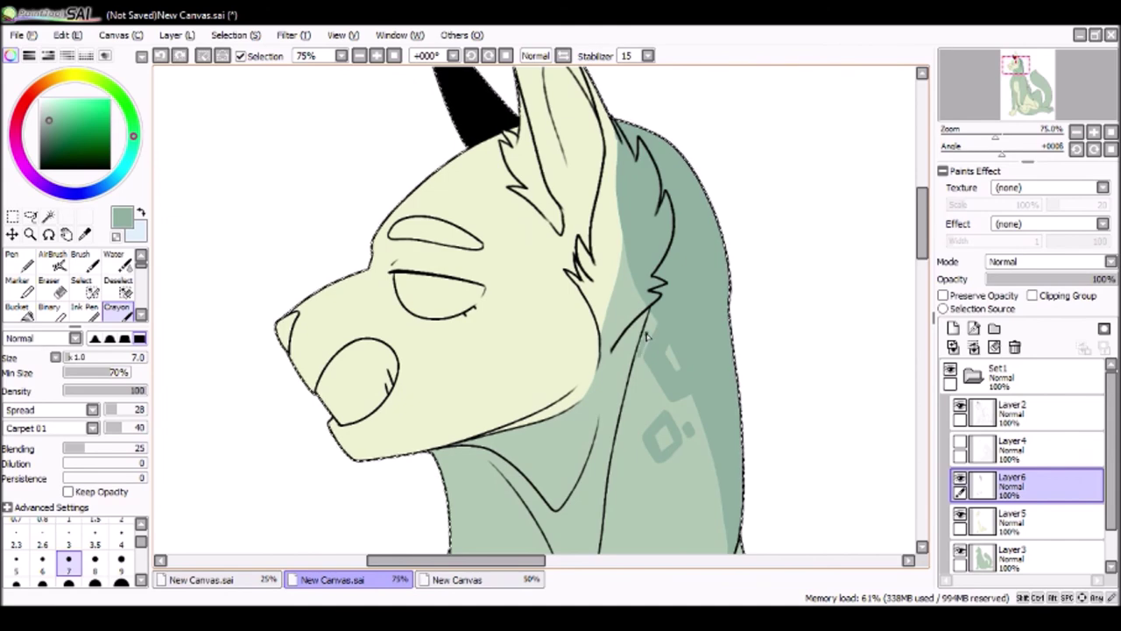
{"action": "left_click", "coordinate": [445, 582]}
{"action": "left_click", "coordinate": [333, 580]}
{"action": "left_click", "coordinate": [456, 580]}
{"action": "left_click", "coordinate": [333, 580]}
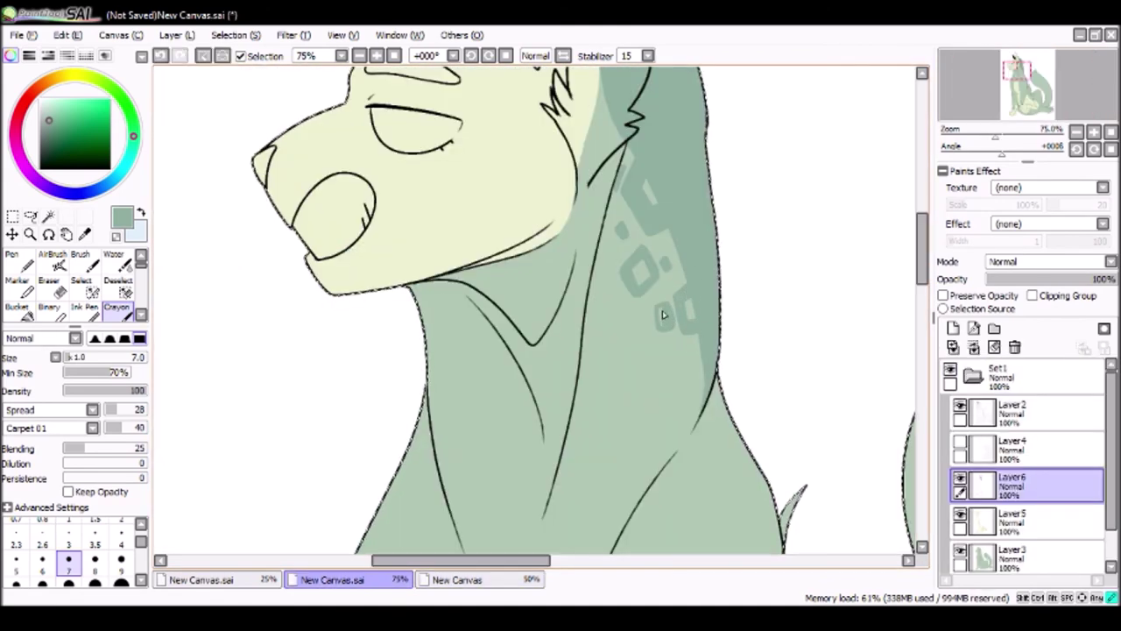
{"action": "left_click", "coordinate": [508, 583]}
{"action": "left_click", "coordinate": [333, 580]}
{"action": "scroll", "coordinate": [698, 388], "scroll_direction": "down", "scroll_amount": 3}
Step: Check the reference and colour the eyebrow in the lighter green on Layer6
{"action": "left_click", "coordinate": [455, 579]}
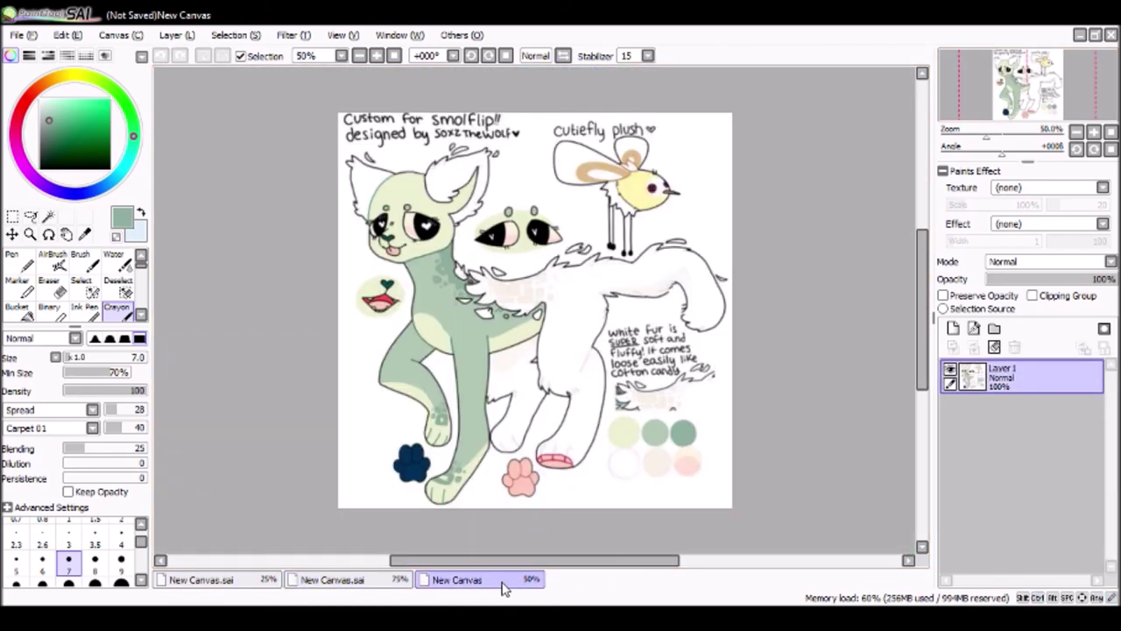
{"action": "left_click", "coordinate": [333, 580]}
{"action": "scroll", "coordinate": [553, 173], "scroll_direction": "up", "scroll_amount": 1}
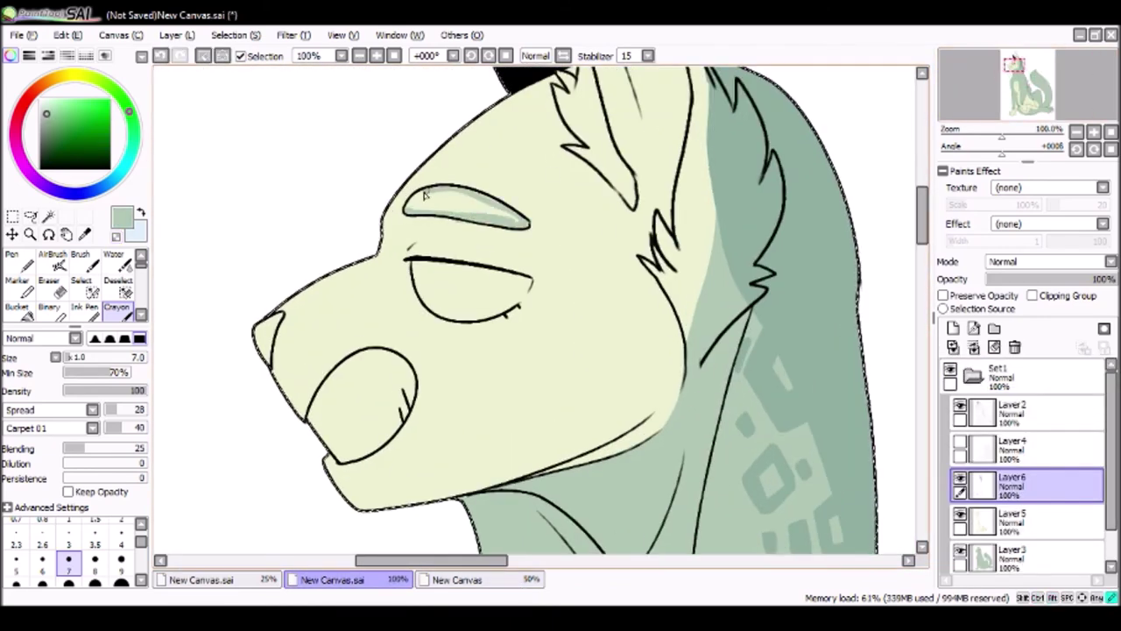
Step: Sample the pale beige from the reference canvas for the white fur's markings
{"action": "left_click_drag", "start_coordinate": [1016, 90], "coordinate": [1029, 101]}
{"action": "left_click", "coordinate": [434, 579]}
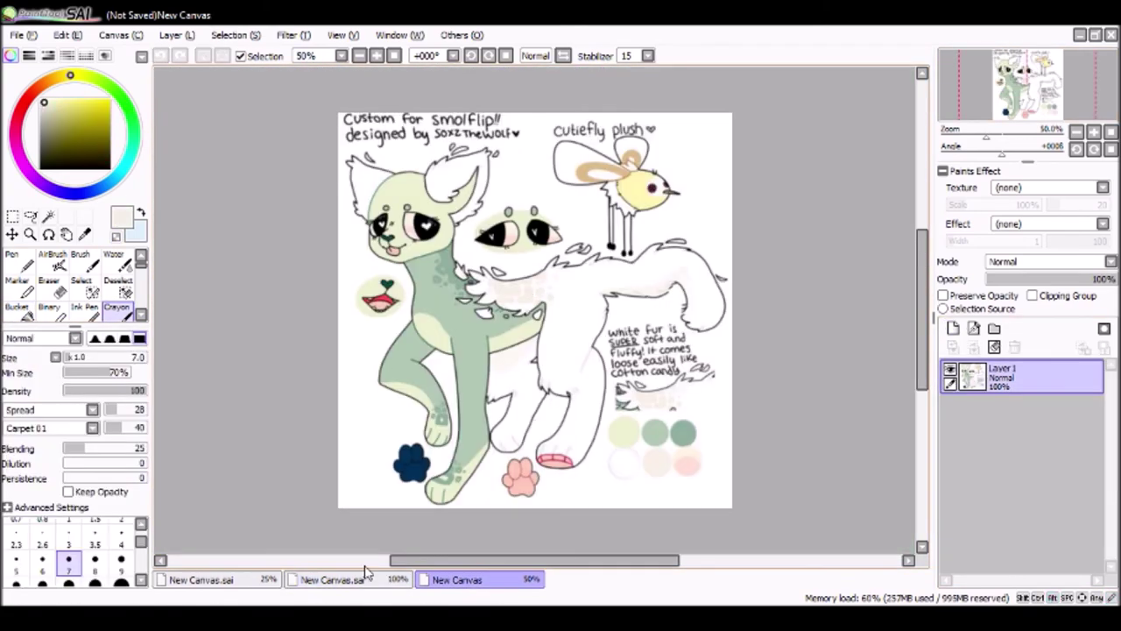
{"action": "left_click", "coordinate": [342, 579]}
Step: Paint blocky beige patches on the back fur tufts on Layer7, clipped to the white fur layer, undoing a stray stroke
{"action": "left_click", "coordinate": [17, 306]}
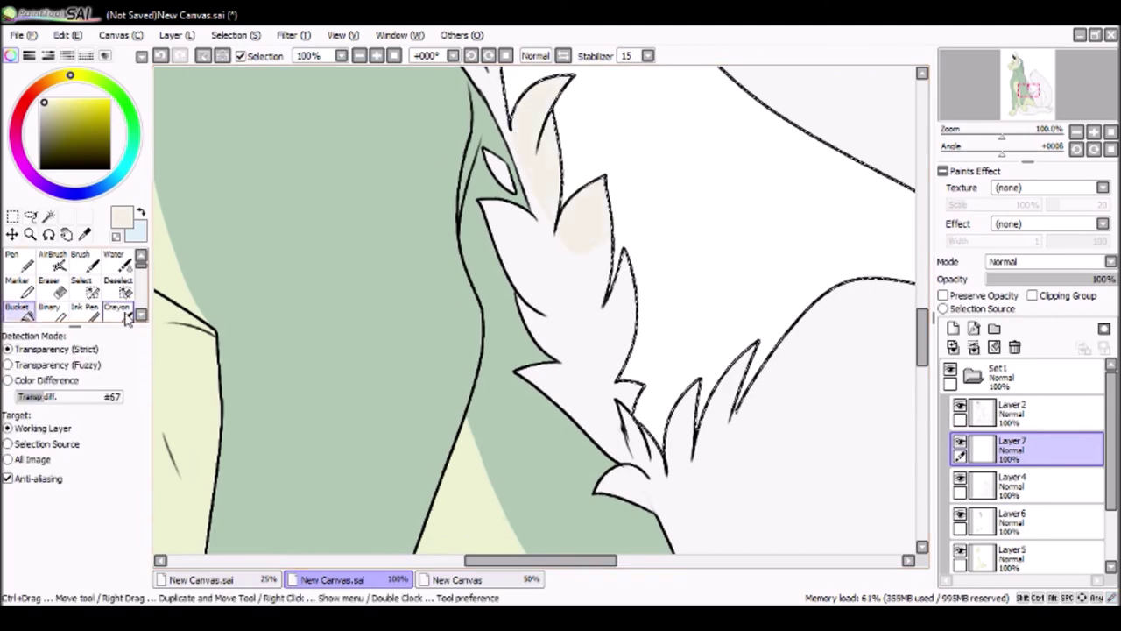
{"action": "left_click", "coordinate": [117, 308]}
{"action": "left_click", "coordinate": [1032, 296]}
{"action": "left_click_drag", "start_coordinate": [524, 256], "coordinate": [547, 325]}
{"action": "key", "text": "ctrl+z"}
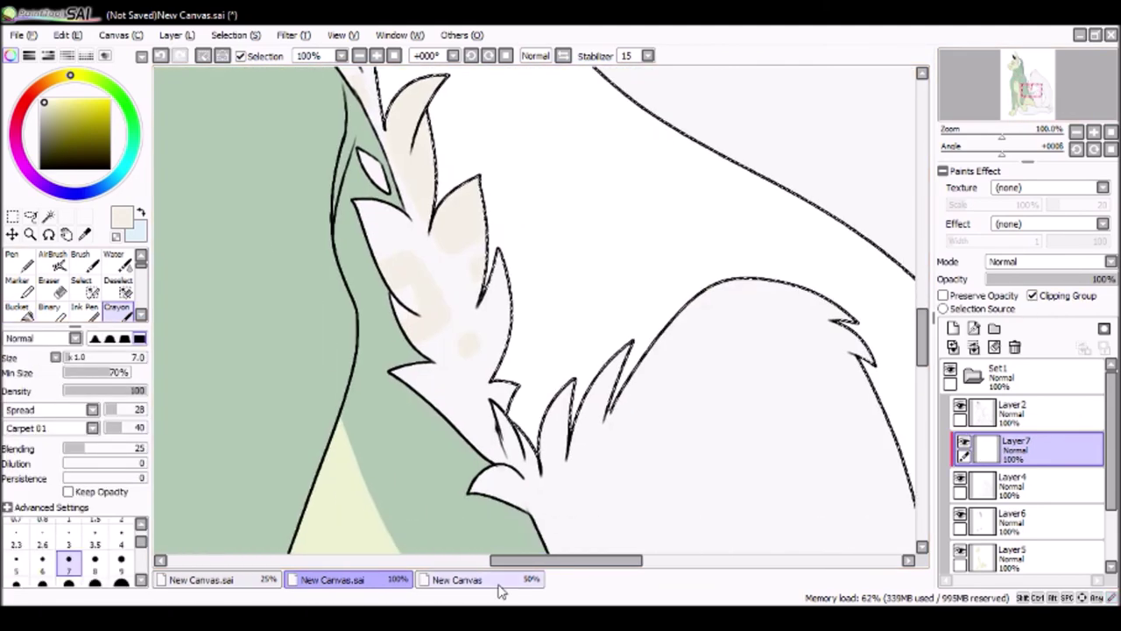
Step: Outline and fill the beige markings on the thigh and lying hind leg, following the reference
{"action": "left_click", "coordinate": [473, 579]}
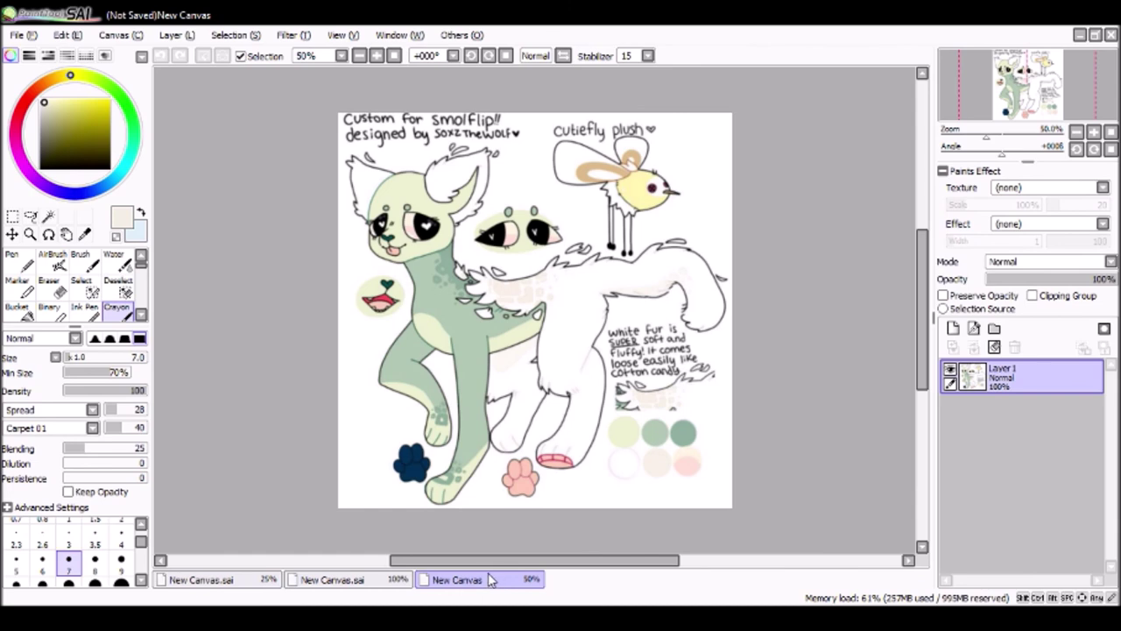
{"action": "left_click", "coordinate": [333, 579]}
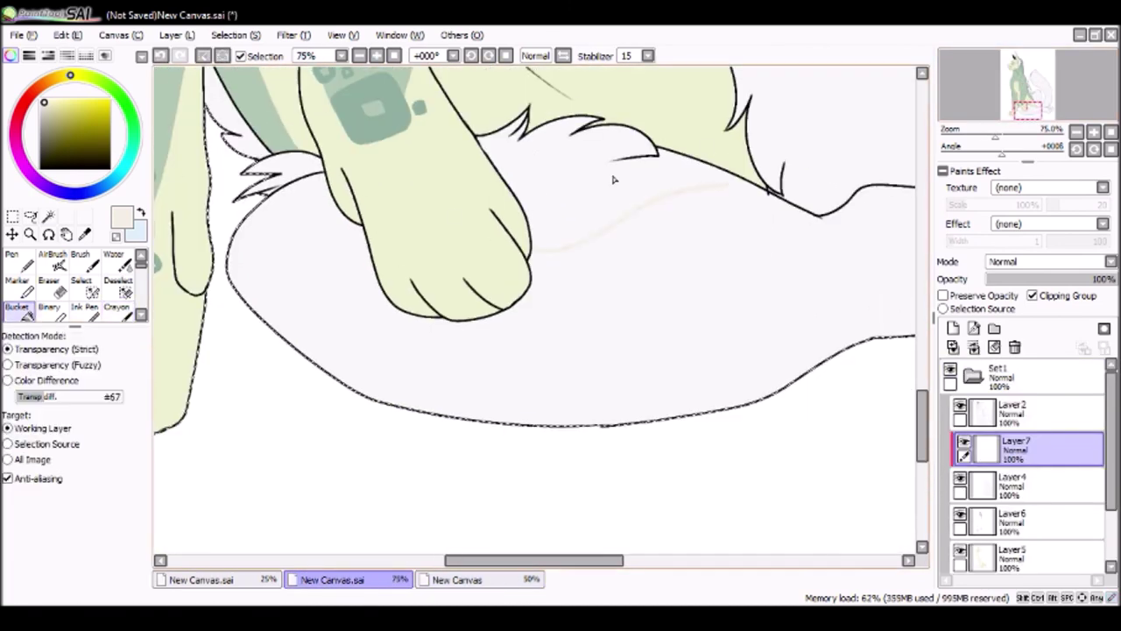
{"action": "left_click", "coordinate": [473, 579]}
{"action": "left_click", "coordinate": [333, 579]}
Step: Outline a beige marking along the tail's outer edge and fill it
{"action": "mouse_move", "coordinate": [620, 278]}
{"action": "left_mouse_down"}
{"action": "mouse_move", "coordinate": [554, 195]}
{"action": "mouse_move", "coordinate": [547, 341]}
{"action": "left_mouse_up"}
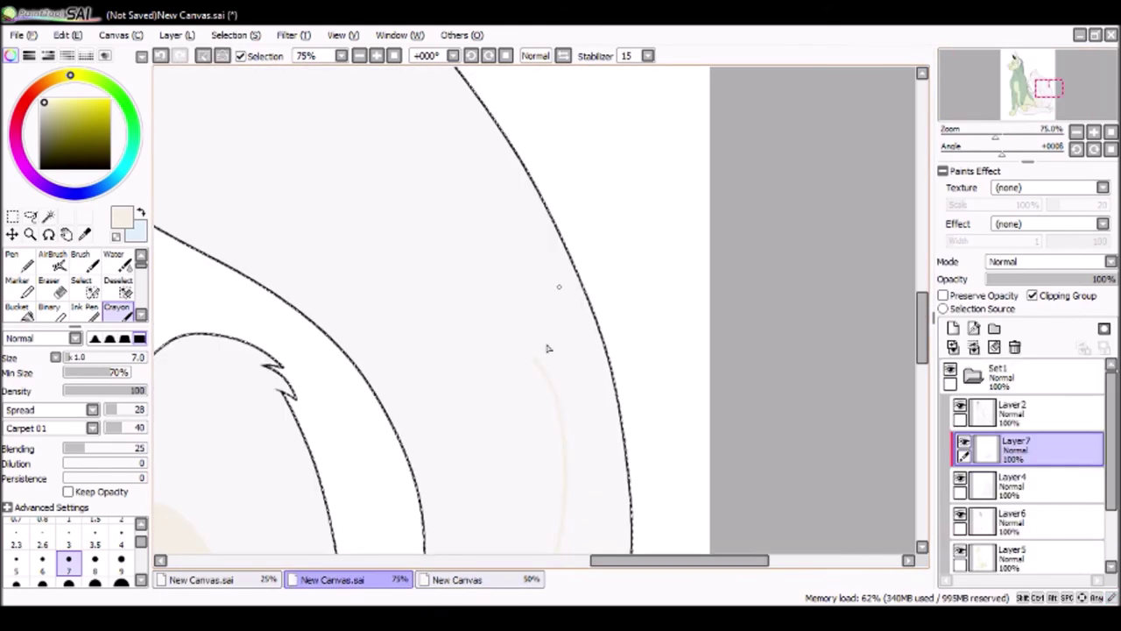
{"action": "left_click_drag", "start_coordinate": [880, 110], "coordinate": [608, 430]}
{"action": "key", "text": "b"}
{"action": "key", "text": "c"}
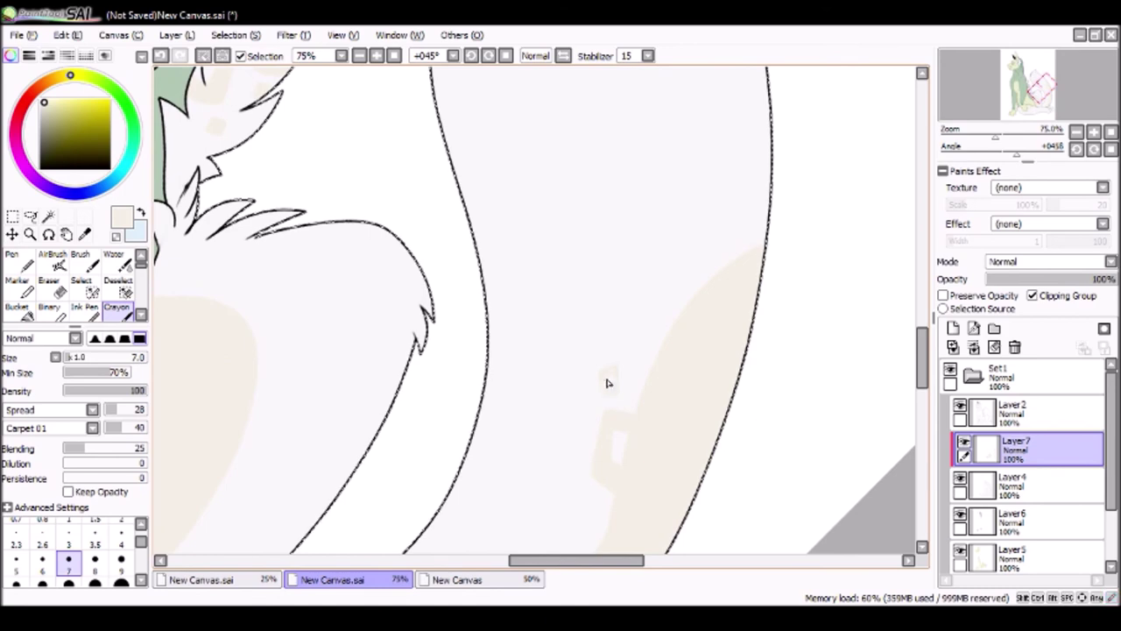
Step: Add blocky, open-centred beige spots along the inner edge of the tail marking, following the reference
{"action": "left_click", "coordinate": [483, 581]}
{"action": "left_click", "coordinate": [350, 579]}
{"action": "left_click_drag", "start_coordinate": [561, 350], "coordinate": [605, 359]}
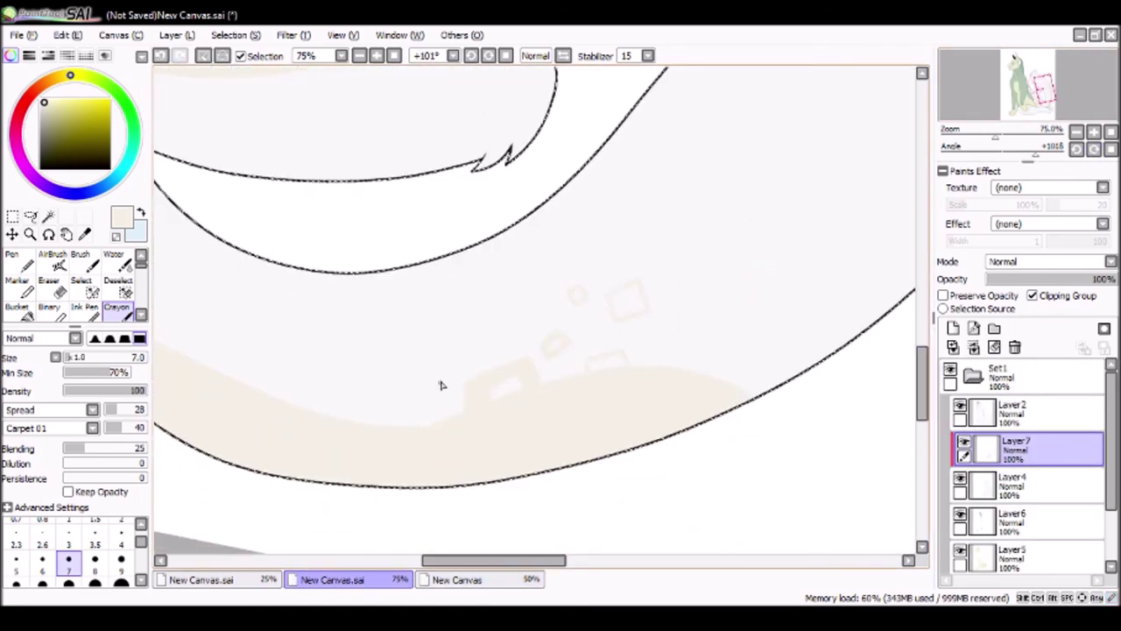
{"action": "key", "text": "b"}
{"action": "key", "text": "c"}
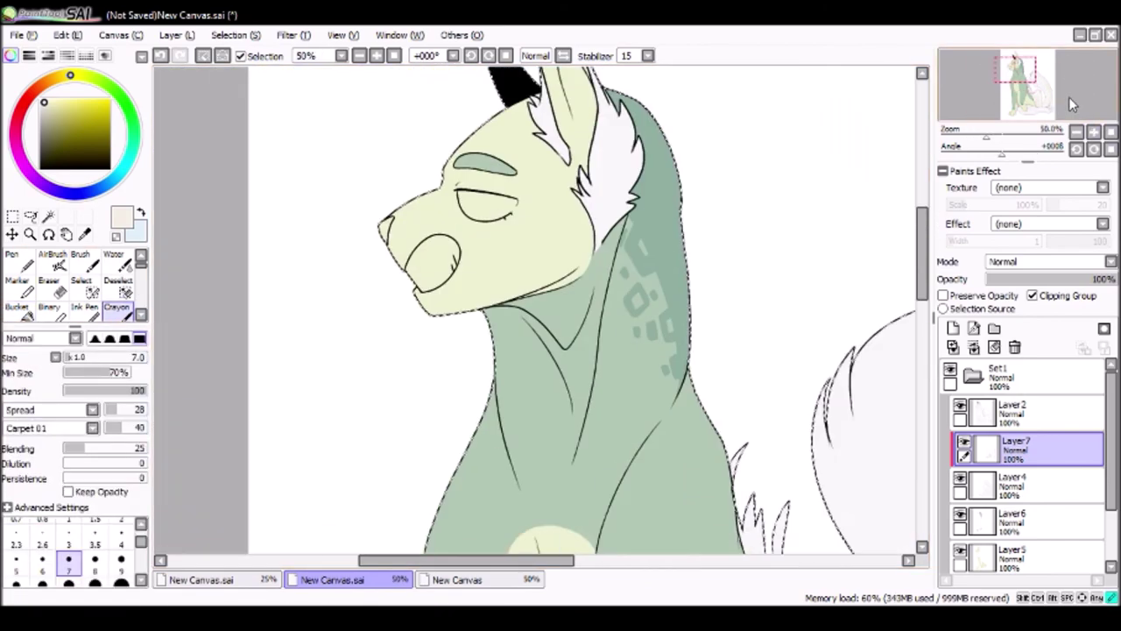
Step: Sample the dark teal from the reference and colour the nose on a new layer above Layer7
{"action": "left_click", "coordinate": [457, 579]}
{"action": "scroll", "coordinate": [740, 143], "scroll_direction": "up", "scroll_amount": 2}
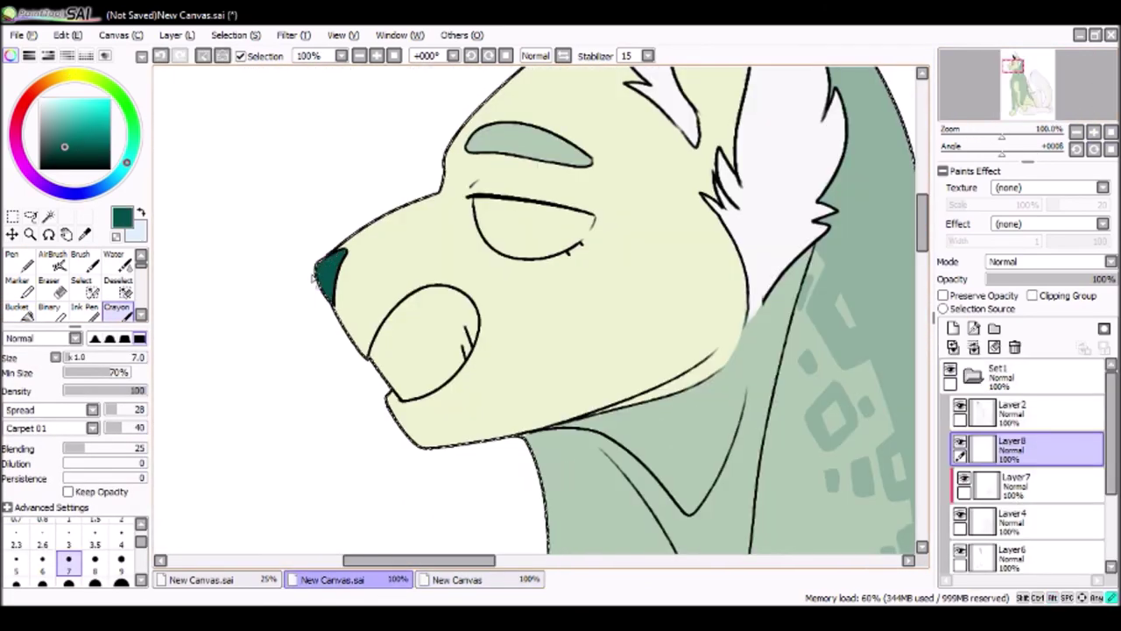
{"action": "key", "text": "ctrl+plus"}
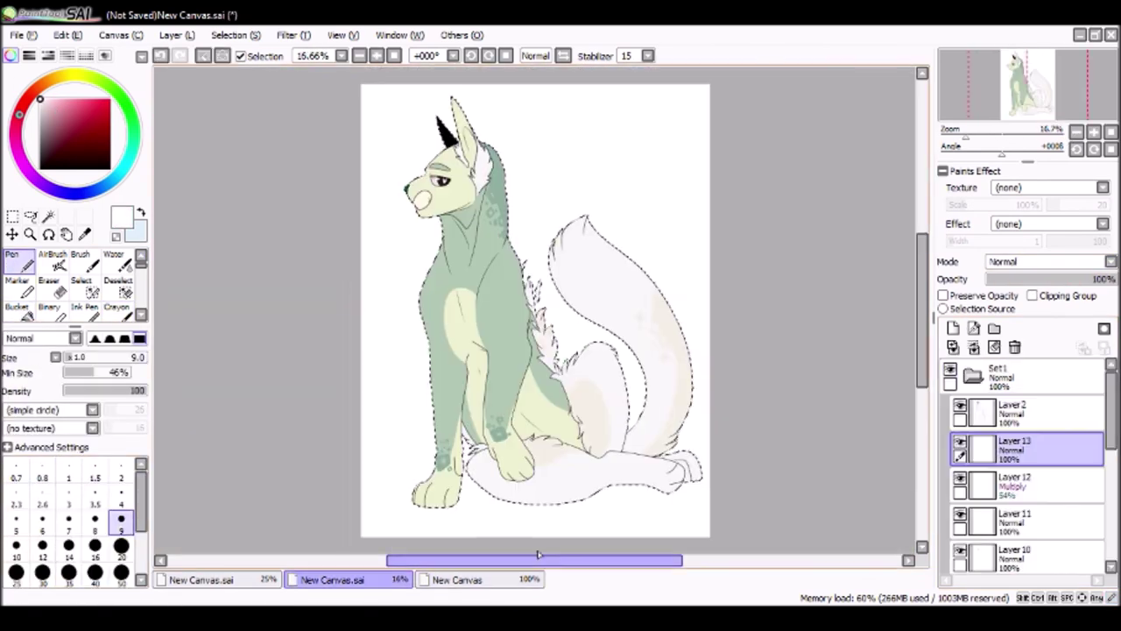
Step: Sample the darker green from the reference and add a layer clipped to the line art
{"action": "left_click", "coordinate": [429, 580]}
{"action": "left_click", "coordinate": [399, 583]}
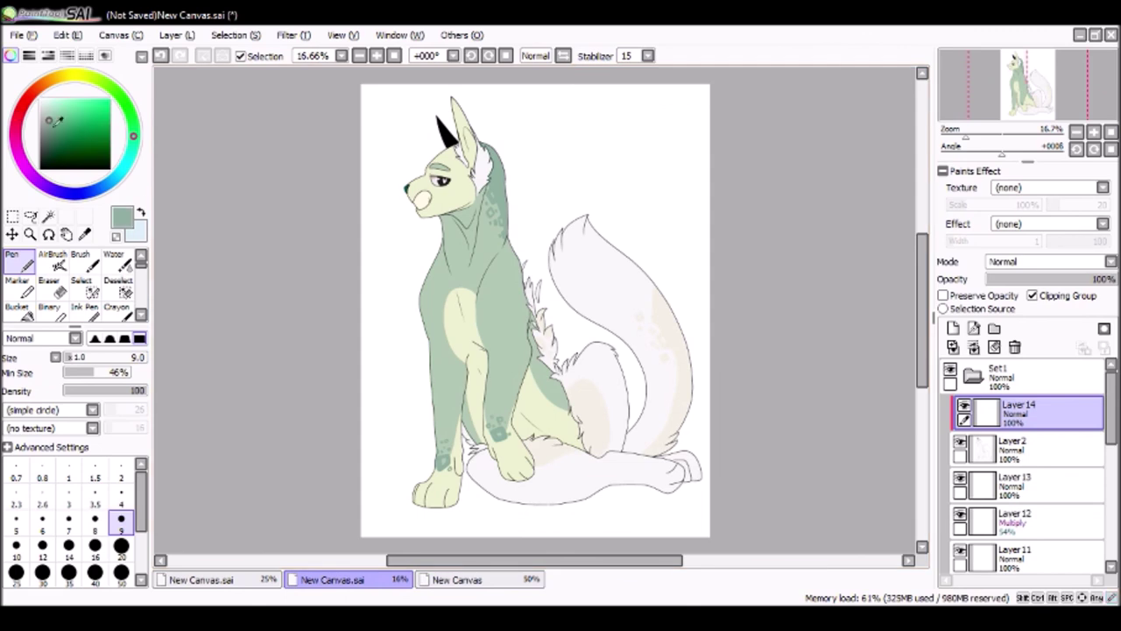
Step: Add a layer above the Set1 folder and try a magenta heart in front of the muzzle, undoing the attempt
{"action": "left_click", "coordinate": [974, 377]}
{"action": "left_click", "coordinate": [953, 328]}
{"action": "left_click", "coordinate": [16, 260]}
{"action": "left_click", "coordinate": [84, 115]}
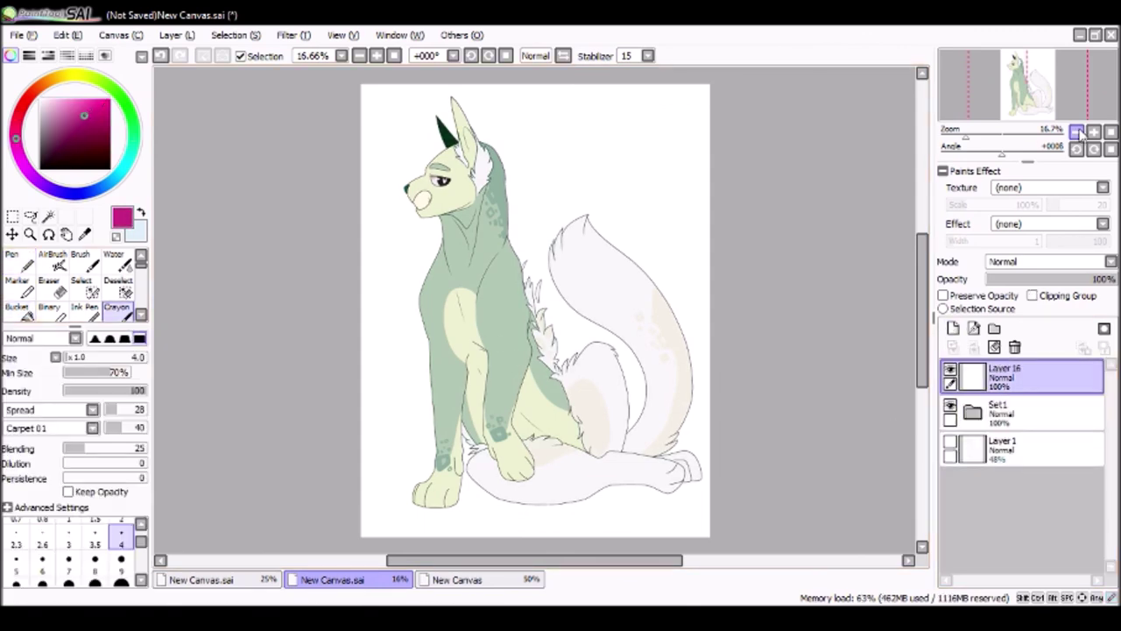
{"action": "scroll", "coordinate": [456, 266], "scroll_direction": "up", "scroll_amount": 3}
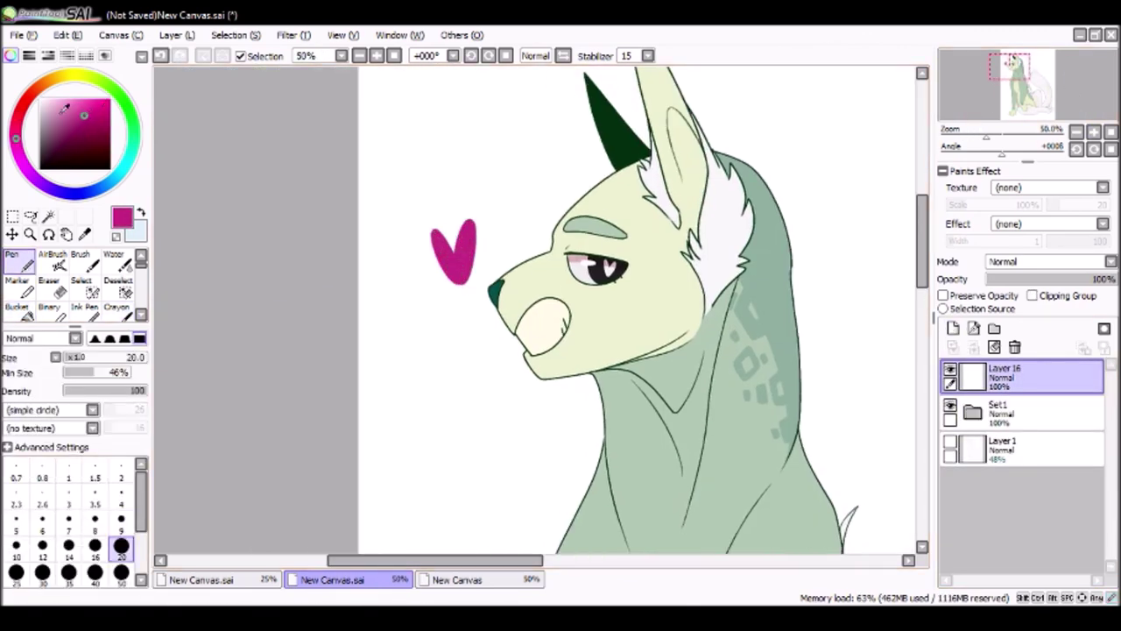
{"action": "key", "text": "ctrl+z"}
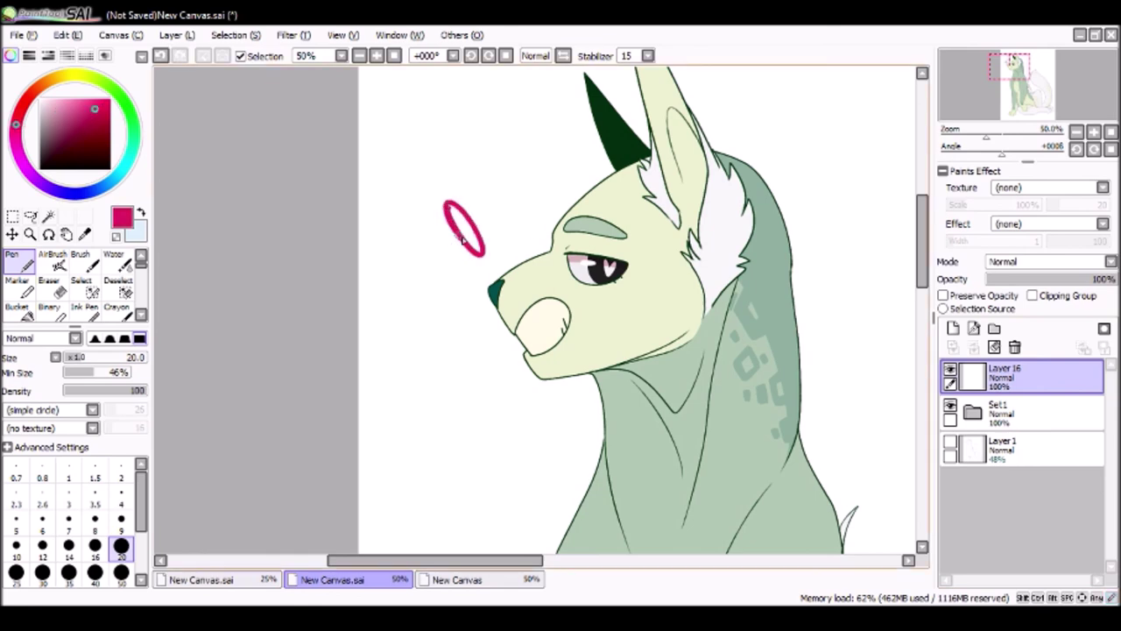
Step: Redraw the heart in a redder pink, flipping the view horizontally and back, and transform one lobe to even the shape
{"action": "key", "text": "h"}
{"action": "left_click_drag", "start_coordinate": [574, 183], "coordinate": [592, 246]}
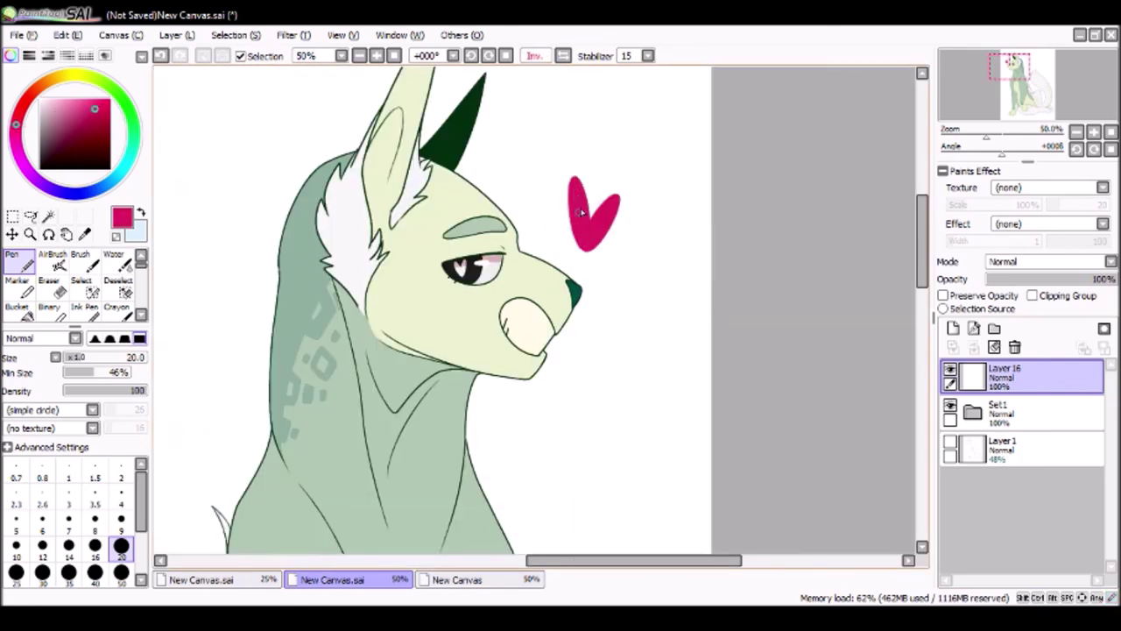
{"action": "left_click", "coordinate": [564, 54]}
{"action": "left_click_drag", "start_coordinate": [442, 176], "coordinate": [438, 180]}
{"action": "key", "text": "ctrl+t"}
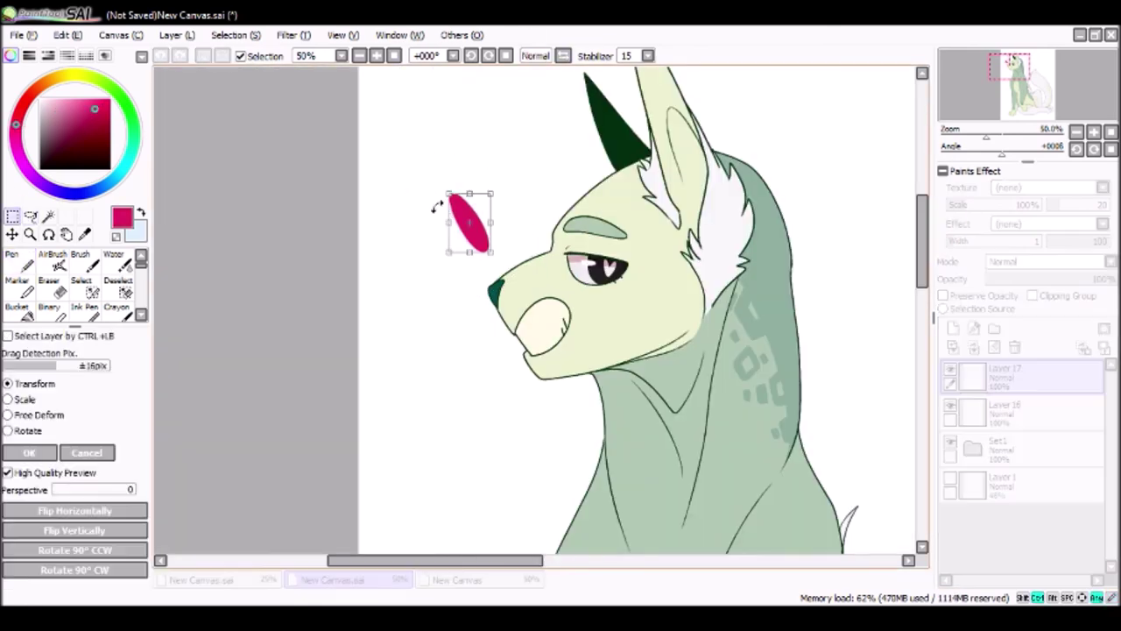
{"action": "left_click", "coordinate": [29, 452]}
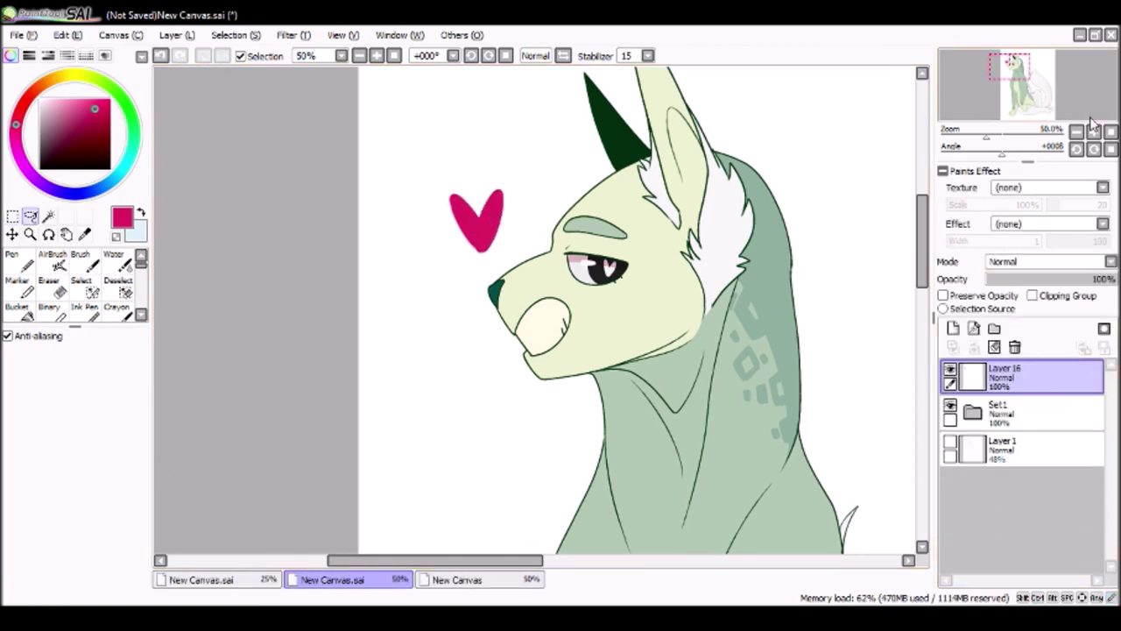
Step: Smooth the heart's edges with the Pen and give its layer the Fringe effect at width 1
{"action": "key", "text": "ctrl+plus"}
{"action": "left_click", "coordinate": [19, 263]}
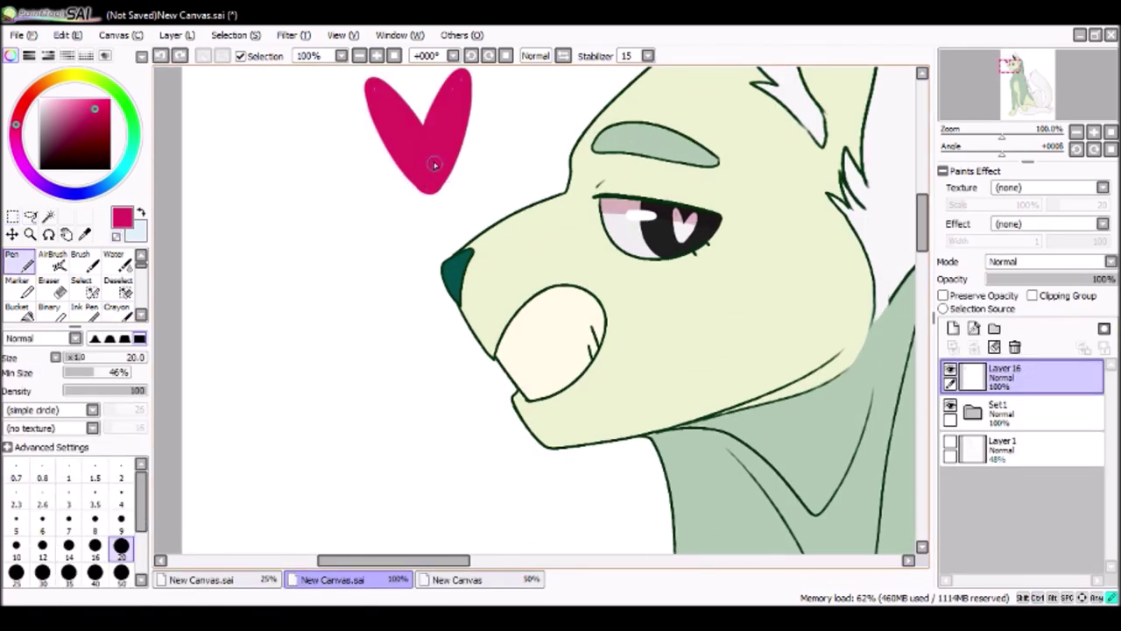
{"action": "scroll", "coordinate": [404, 126], "scroll_direction": "down", "scroll_amount": 5}
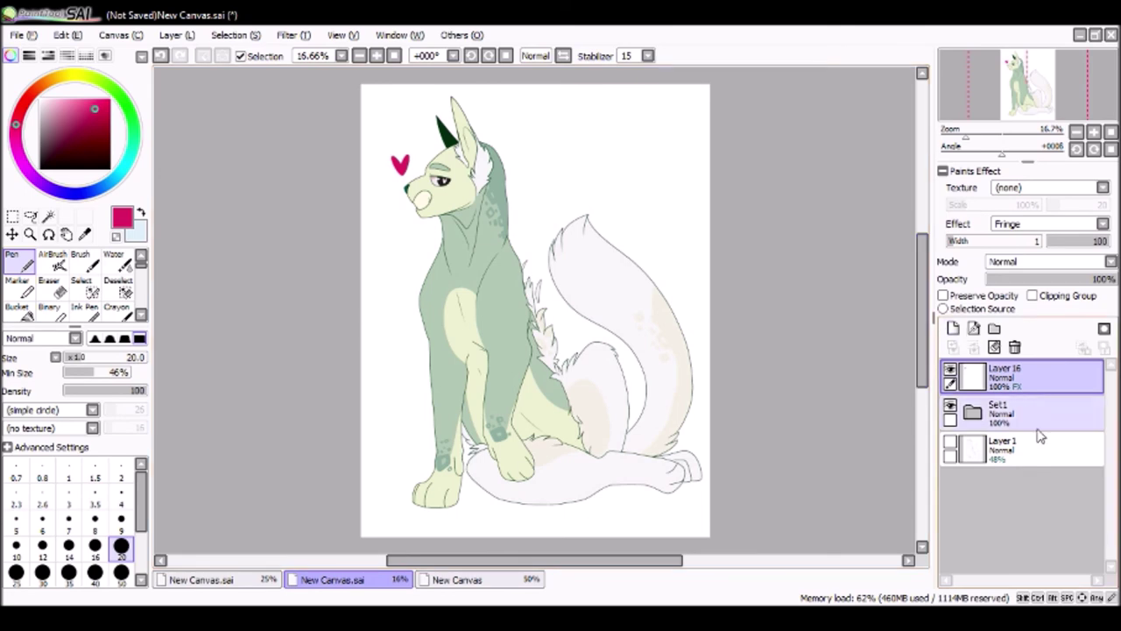
Step: Fill a large rectangle behind the dog with light green on a new layer below the Set1 folder
{"action": "key", "text": "ctrl+t"}
{"action": "left_click_drag", "start_coordinate": [418, 142], "coordinate": [666, 470]}
{"action": "left_click", "coordinate": [18, 309]}
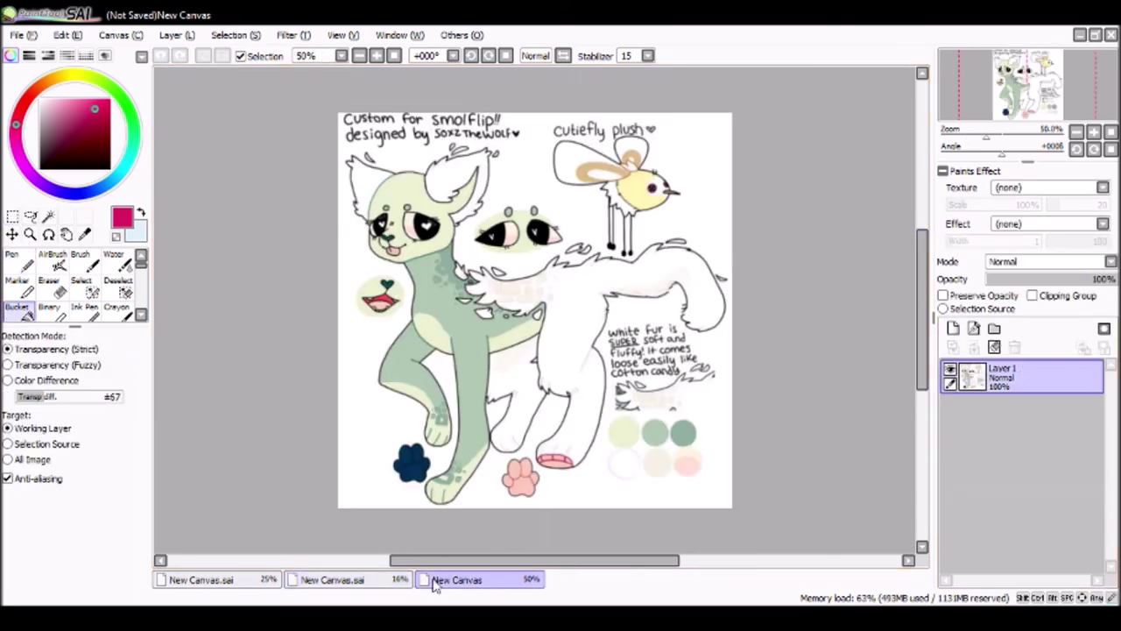
{"action": "left_click", "coordinate": [438, 257], "text": "alt"}
{"action": "left_click", "coordinate": [438, 257]}
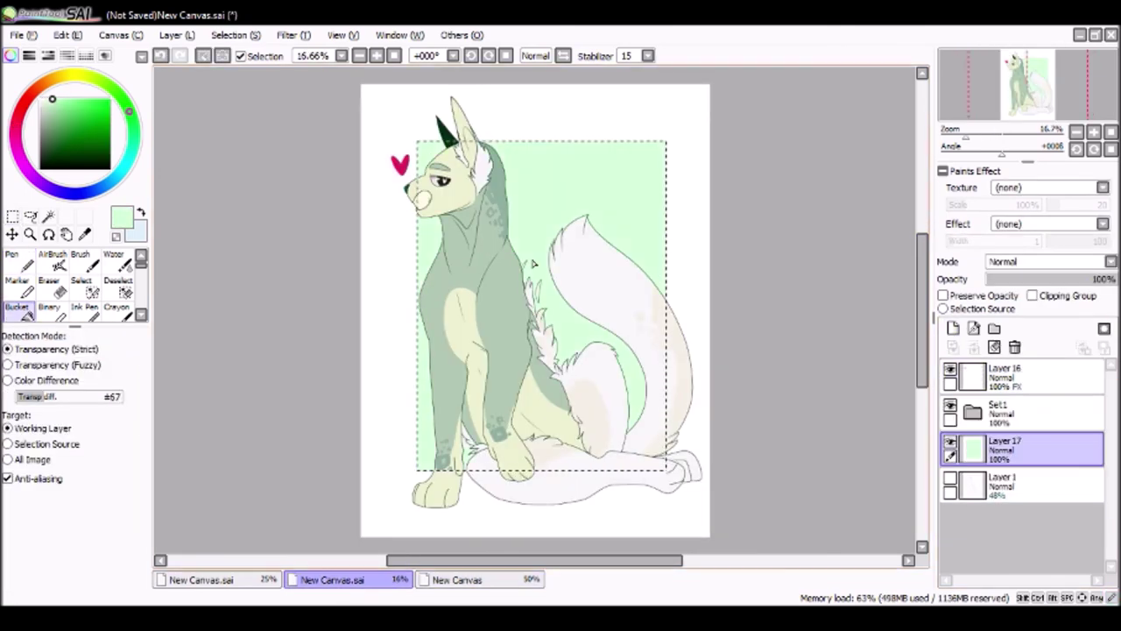
Step: Add a layer clipped to the Set1 folder and choose a slate blue for the Crayon
{"action": "left_click", "coordinate": [1094, 132]}
{"action": "scroll", "coordinate": [534, 306], "scroll_direction": "up", "scroll_amount": 5}
{"action": "left_click", "coordinate": [953, 328]}
{"action": "left_click", "coordinate": [1033, 295]}
{"action": "left_click", "coordinate": [116, 308]}
{"action": "left_click", "coordinate": [75, 131]}
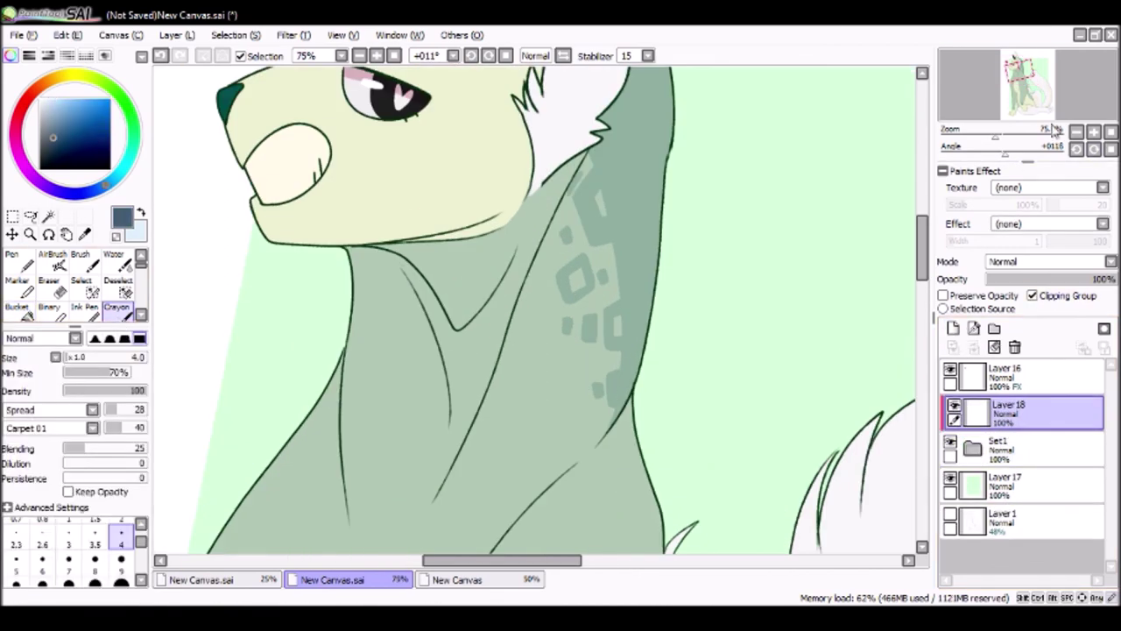
Step: Outline and fill the shadow under the jaw with the size 9 Crayon, in Multiply mode at 28% opacity
{"action": "left_click", "coordinate": [1094, 132]}
{"action": "left_click", "coordinate": [122, 559]}
{"action": "mouse_move", "coordinate": [307, 267]}
{"action": "left_mouse_down"}
{"action": "mouse_move", "coordinate": [436, 346]}
{"action": "mouse_move", "coordinate": [512, 140]}
{"action": "left_mouse_up"}
{"action": "left_click", "coordinate": [18, 308]}
{"action": "left_click", "coordinate": [421, 263]}
{"action": "left_click", "coordinate": [116, 308]}
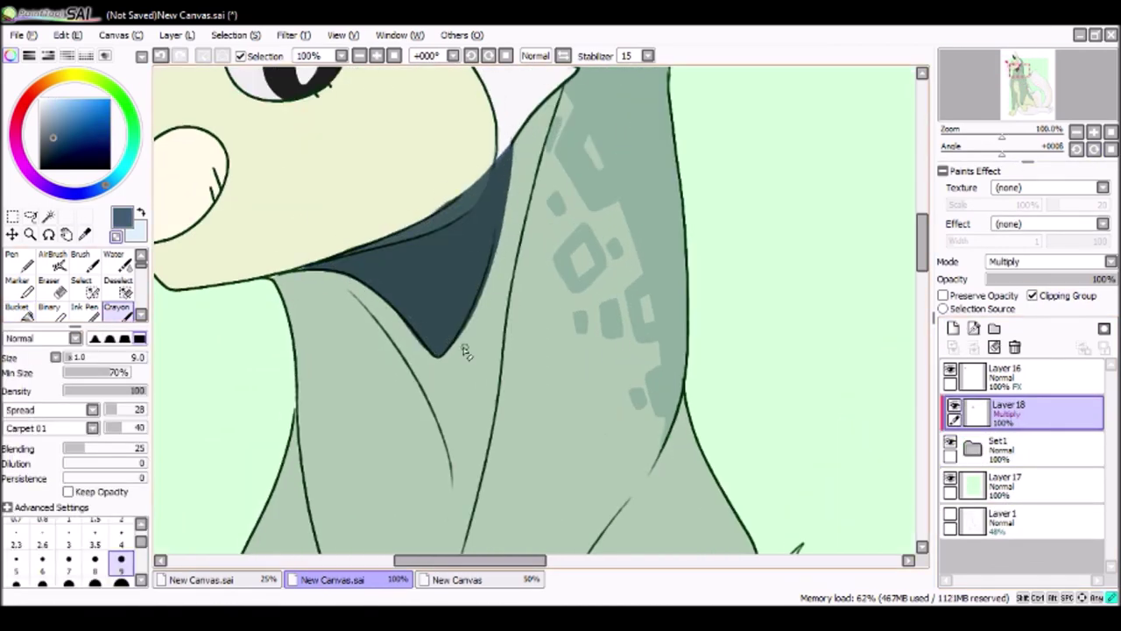
{"action": "left_click", "coordinate": [1023, 278]}
{"action": "left_click", "coordinate": [1111, 131]}
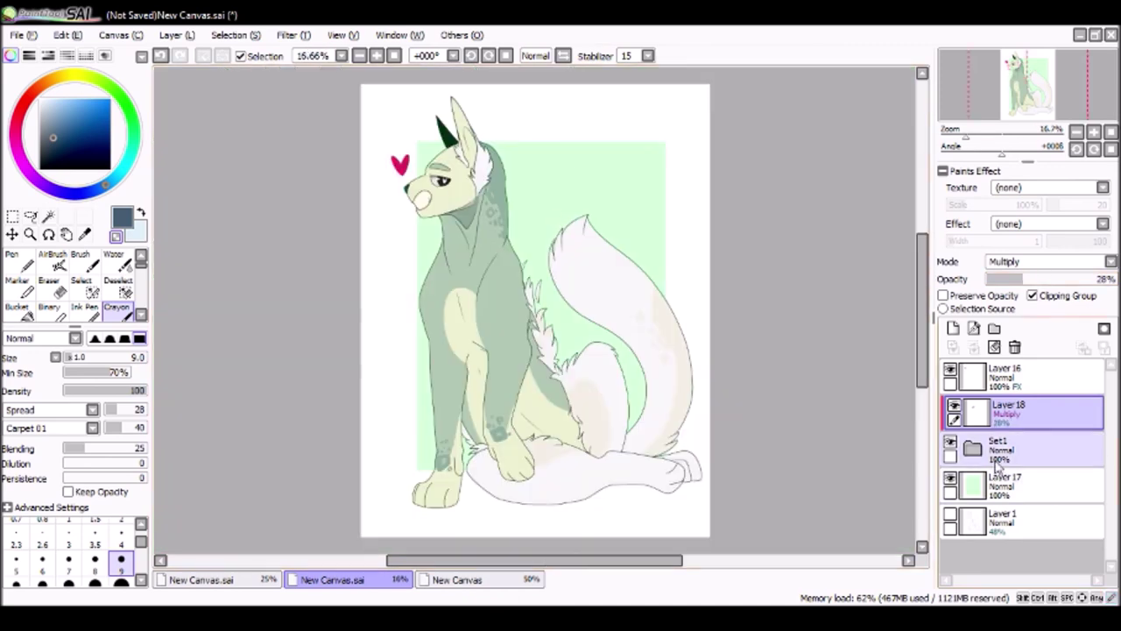
Step: Apply a texture and an effect to the green background rectangle on Layer17
{"action": "left_click", "coordinate": [1007, 484]}
{"action": "left_click", "coordinate": [1103, 188]}
{"action": "left_click", "coordinate": [1058, 217]}
{"action": "scroll", "coordinate": [1058, 221], "scroll_direction": "down", "scroll_amount": 1}
Step: Fill the dog's silhouette with white on a new layer behind it and shift it to the dog's right
{"action": "left_click", "coordinate": [31, 215]}
{"action": "left_click", "coordinate": [613, 157]}
{"action": "key", "text": "ctrl+i"}
{"action": "left_click", "coordinate": [953, 328]}
{"action": "left_click", "coordinate": [499, 303]}
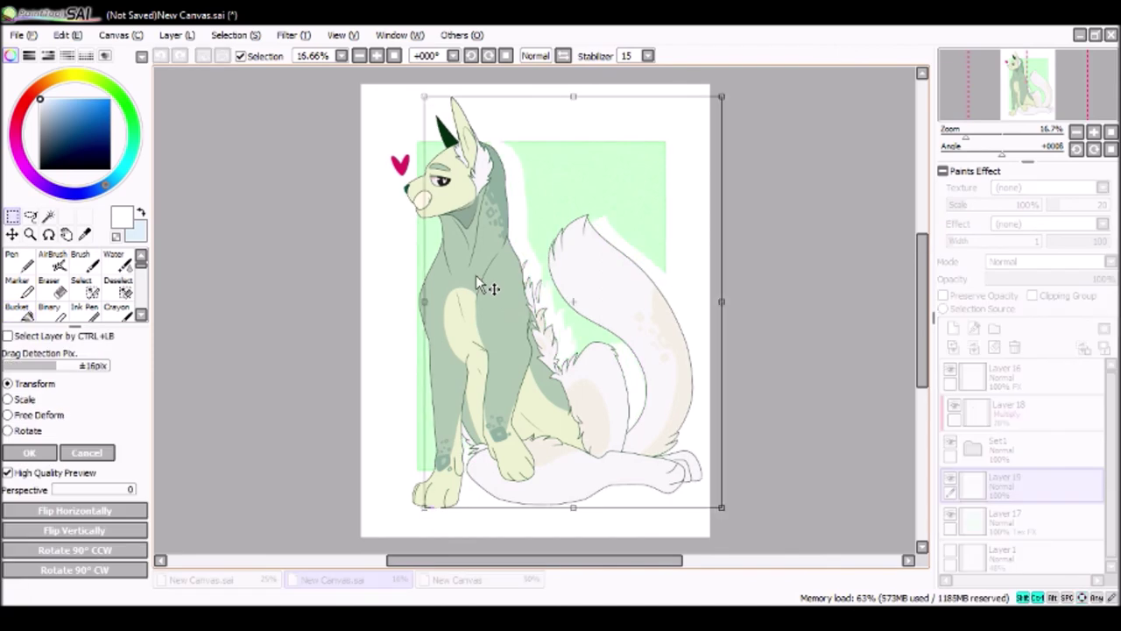
{"action": "key", "text": "ctrl+d"}
Step: Clip the offset silhouette to the green rectangle and recolour it slate blue as a Multiply shadow at 23% opacity
{"action": "left_click", "coordinate": [1033, 295]}
{"action": "left_click_drag", "start_coordinate": [1095, 278], "coordinate": [1024, 279]}
{"action": "left_click", "coordinate": [18, 261]}
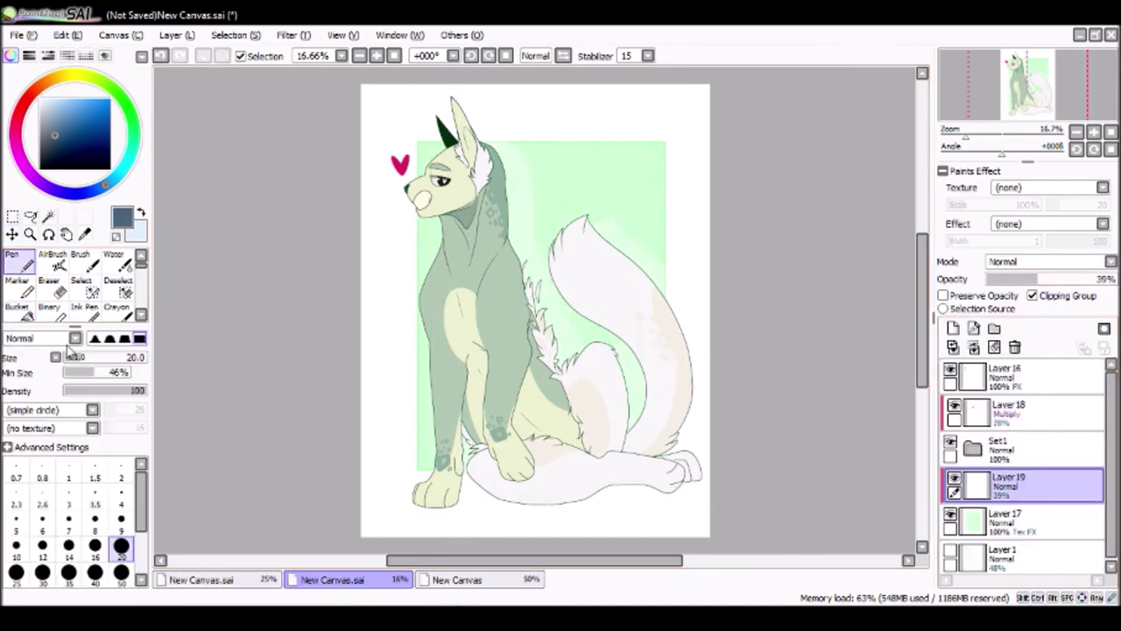
{"action": "left_click", "coordinate": [54, 134]}
{"action": "left_click_drag", "start_coordinate": [491, 153], "coordinate": [561, 315]}
{"action": "left_click", "coordinate": [942, 295]}
{"action": "left_click_drag", "start_coordinate": [604, 219], "coordinate": [640, 420]}
{"action": "left_click", "coordinate": [1048, 261]}
{"action": "left_click", "coordinate": [1022, 276]}
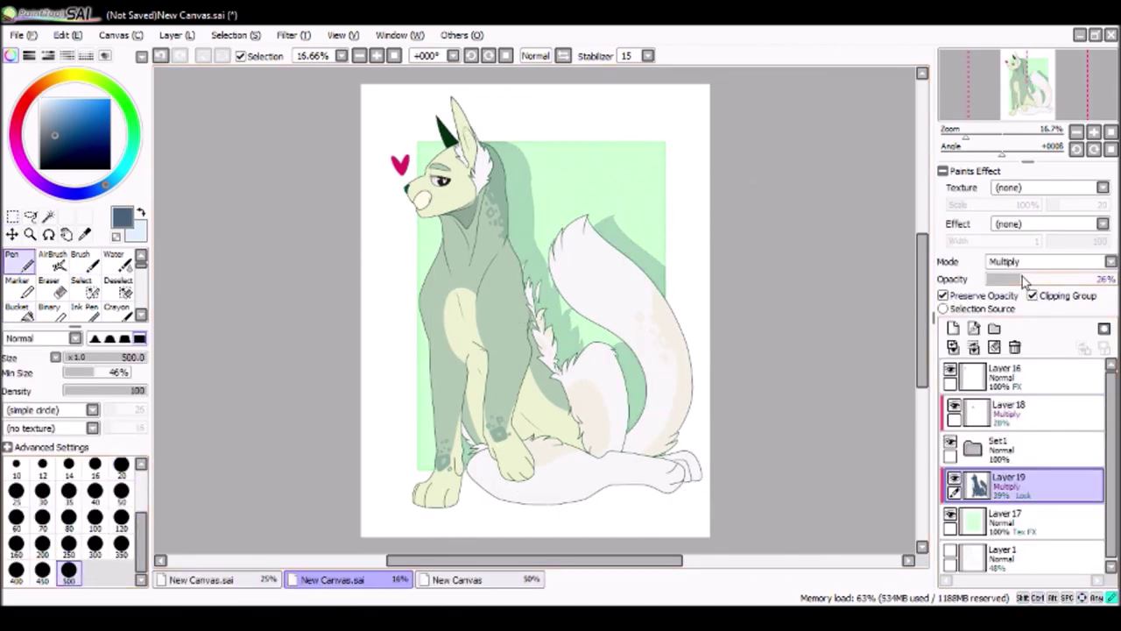
Step: Select the dog's silhouette slightly enlarged and fill it with white on a new layer above the shadow as an outline
{"action": "left_click", "coordinate": [30, 215]}
{"action": "left_click", "coordinate": [1007, 448]}
{"action": "left_click", "coordinate": [385, 105]}
{"action": "key", "text": "ctrl+i"}
{"action": "left_click", "coordinate": [1007, 484]}
{"action": "left_click", "coordinate": [953, 327]}
{"action": "key", "text": "ctrl+d"}
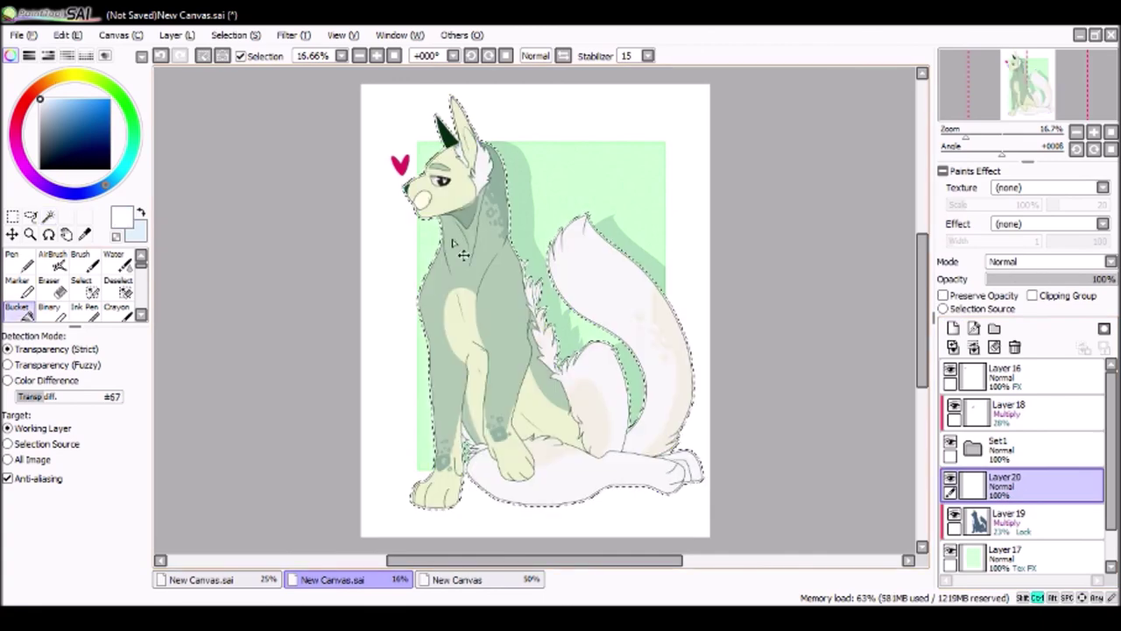
Step: Add a layer on top and draw thin white curves across the neck with the size 1 Pen
{"action": "left_click", "coordinate": [953, 328]}
{"action": "key", "text": "n"}
{"action": "scroll", "coordinate": [1078, 93], "scroll_direction": "up", "scroll_amount": 3}
{"action": "left_click_drag", "start_coordinate": [398, 311], "coordinate": [446, 359]}
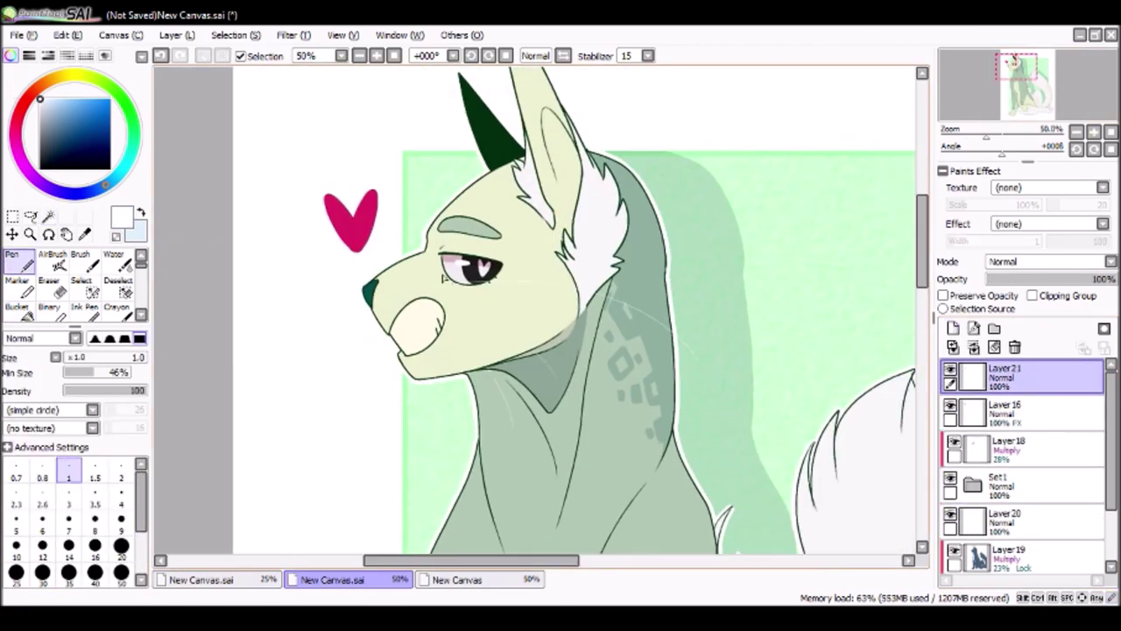
Step: Add another layer above the curves and draw a small thin white loop behind the neck
{"action": "left_click", "coordinate": [953, 327]}
{"action": "scroll", "coordinate": [526, 306], "scroll_direction": "up", "scroll_amount": 2}
{"action": "left_click_drag", "start_coordinate": [525, 307], "coordinate": [513, 308]}
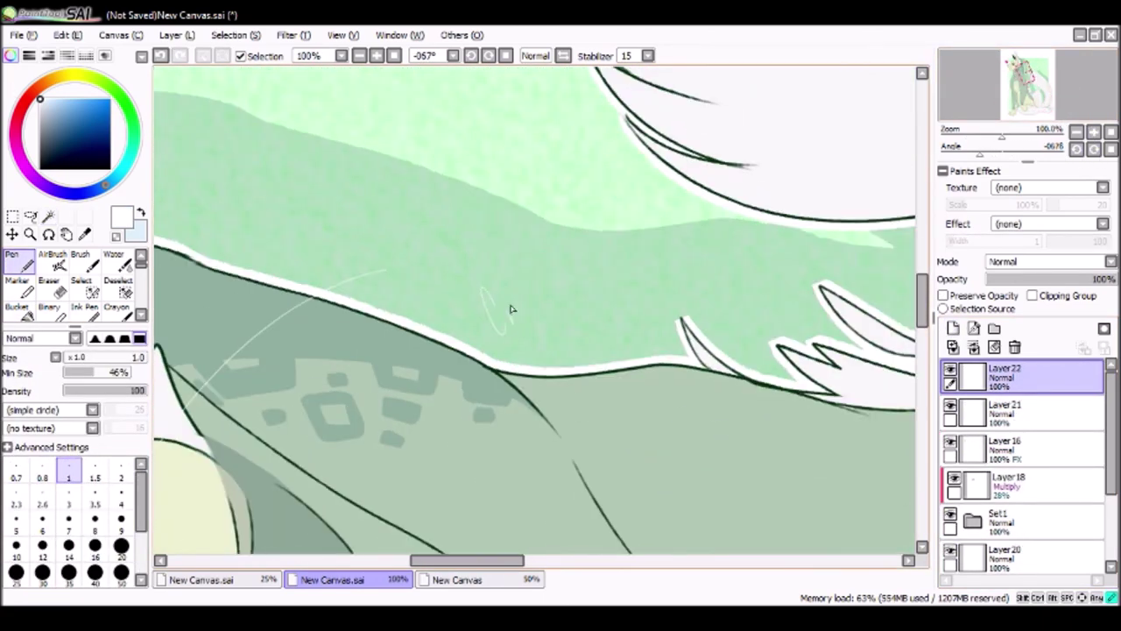